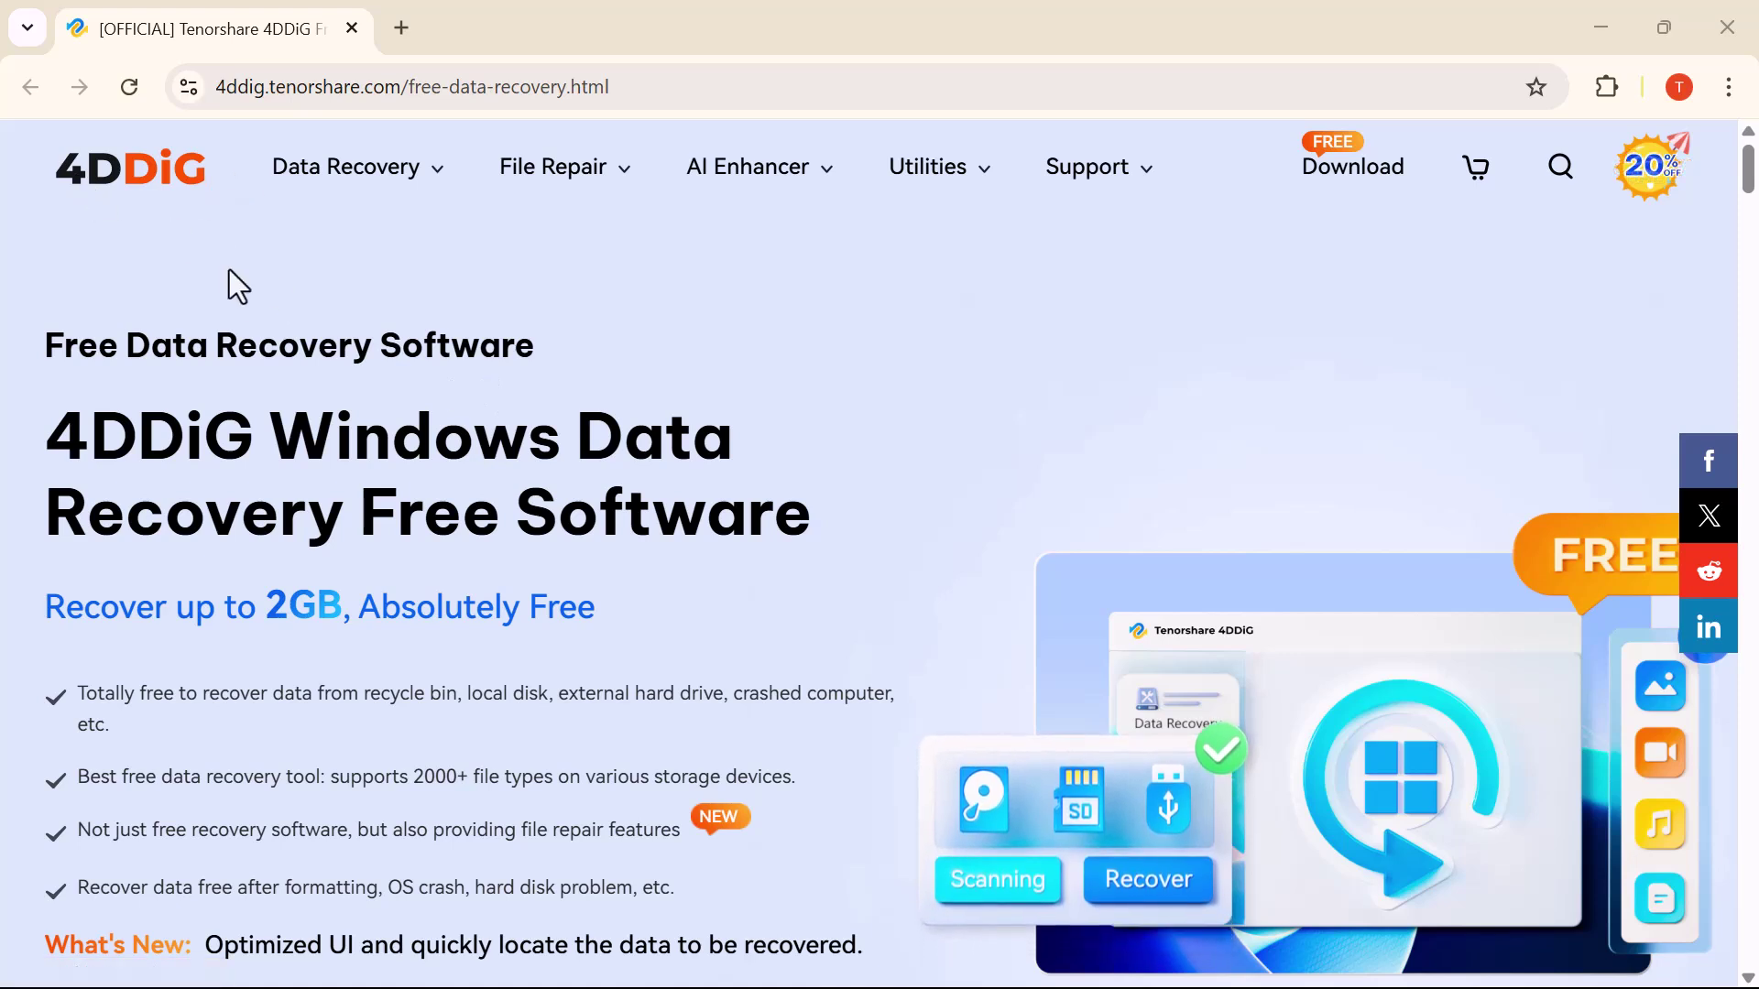
Step: Scroll through 4DDiG's main page to look over the available recovery options
scroll(297, 430, "down", 1)
scroll(296, 430, "down", 3)
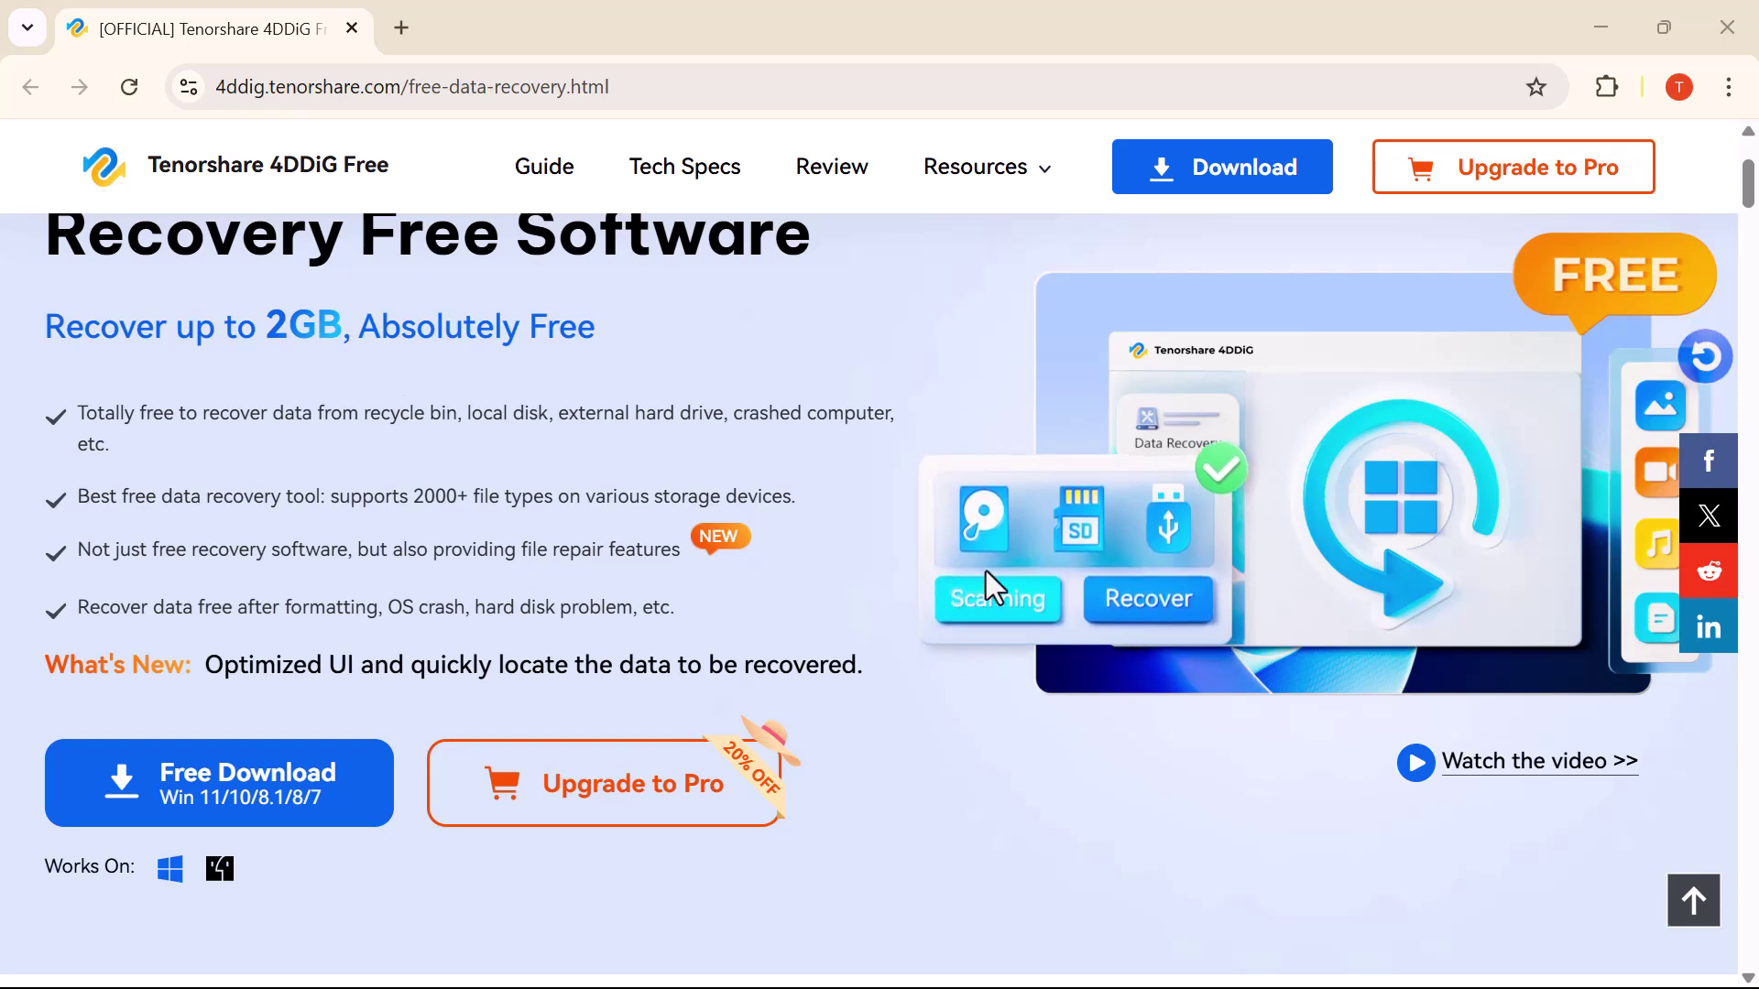
scroll(1152, 569, "down", 3)
scroll(1152, 569, "down", 5)
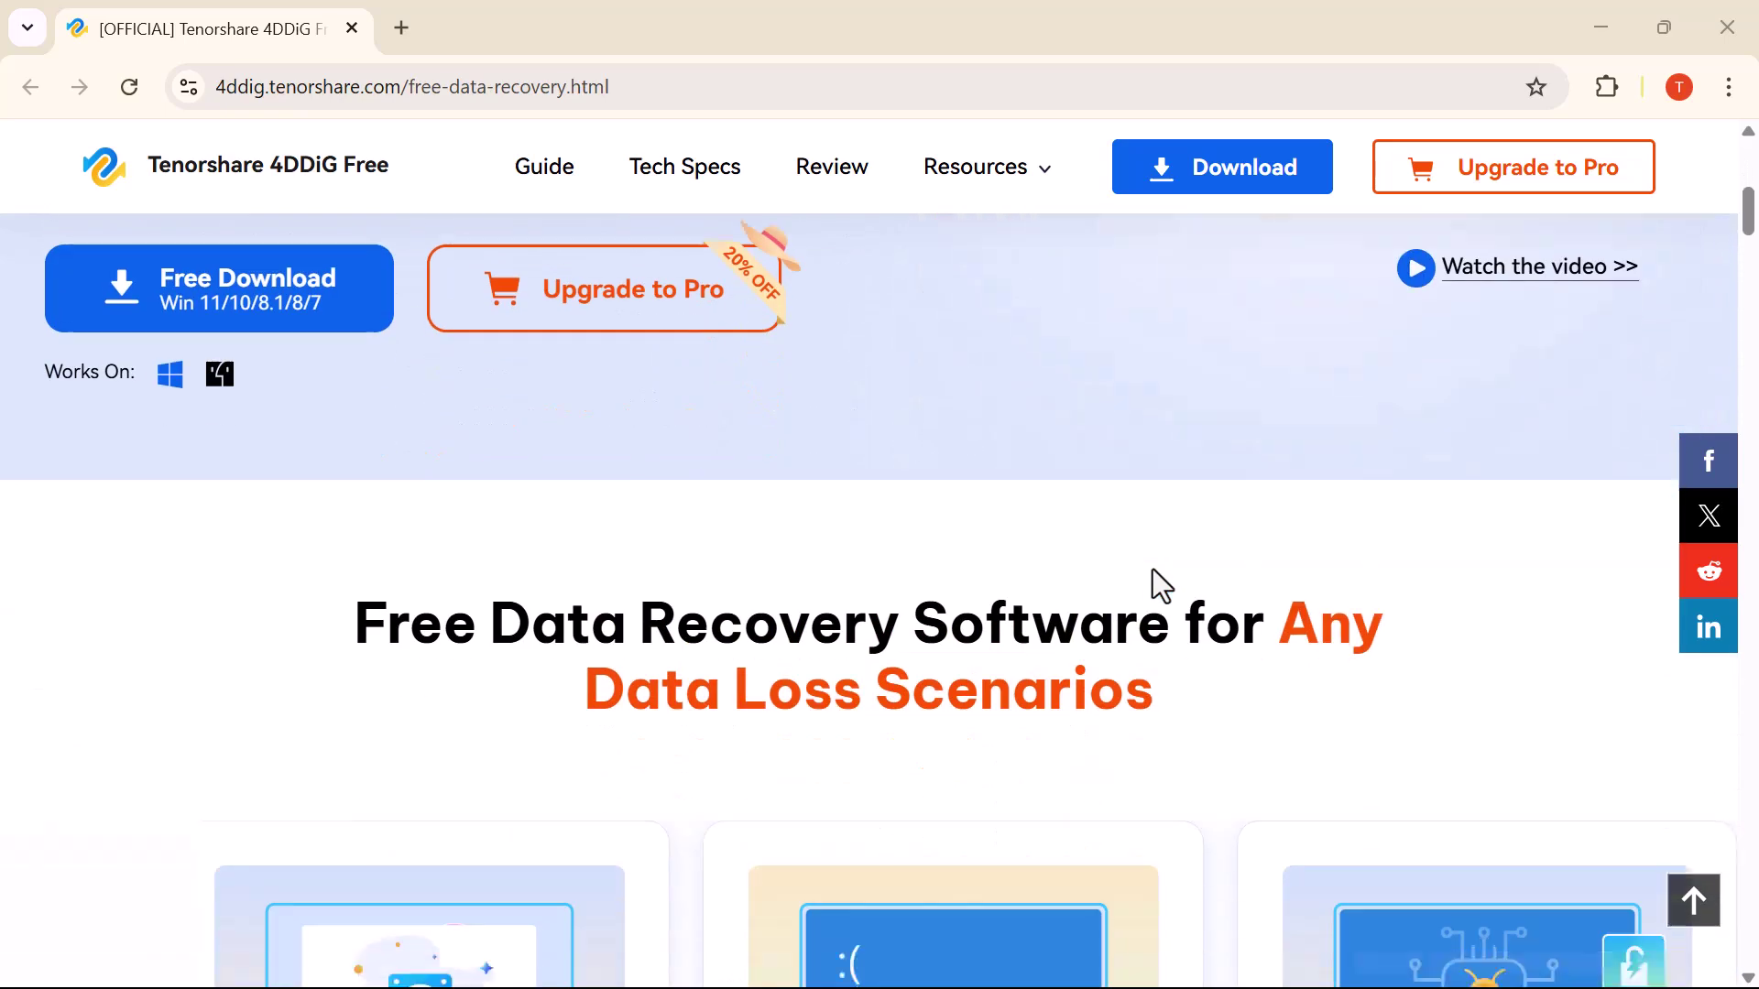
scroll(1152, 569, "down", 2)
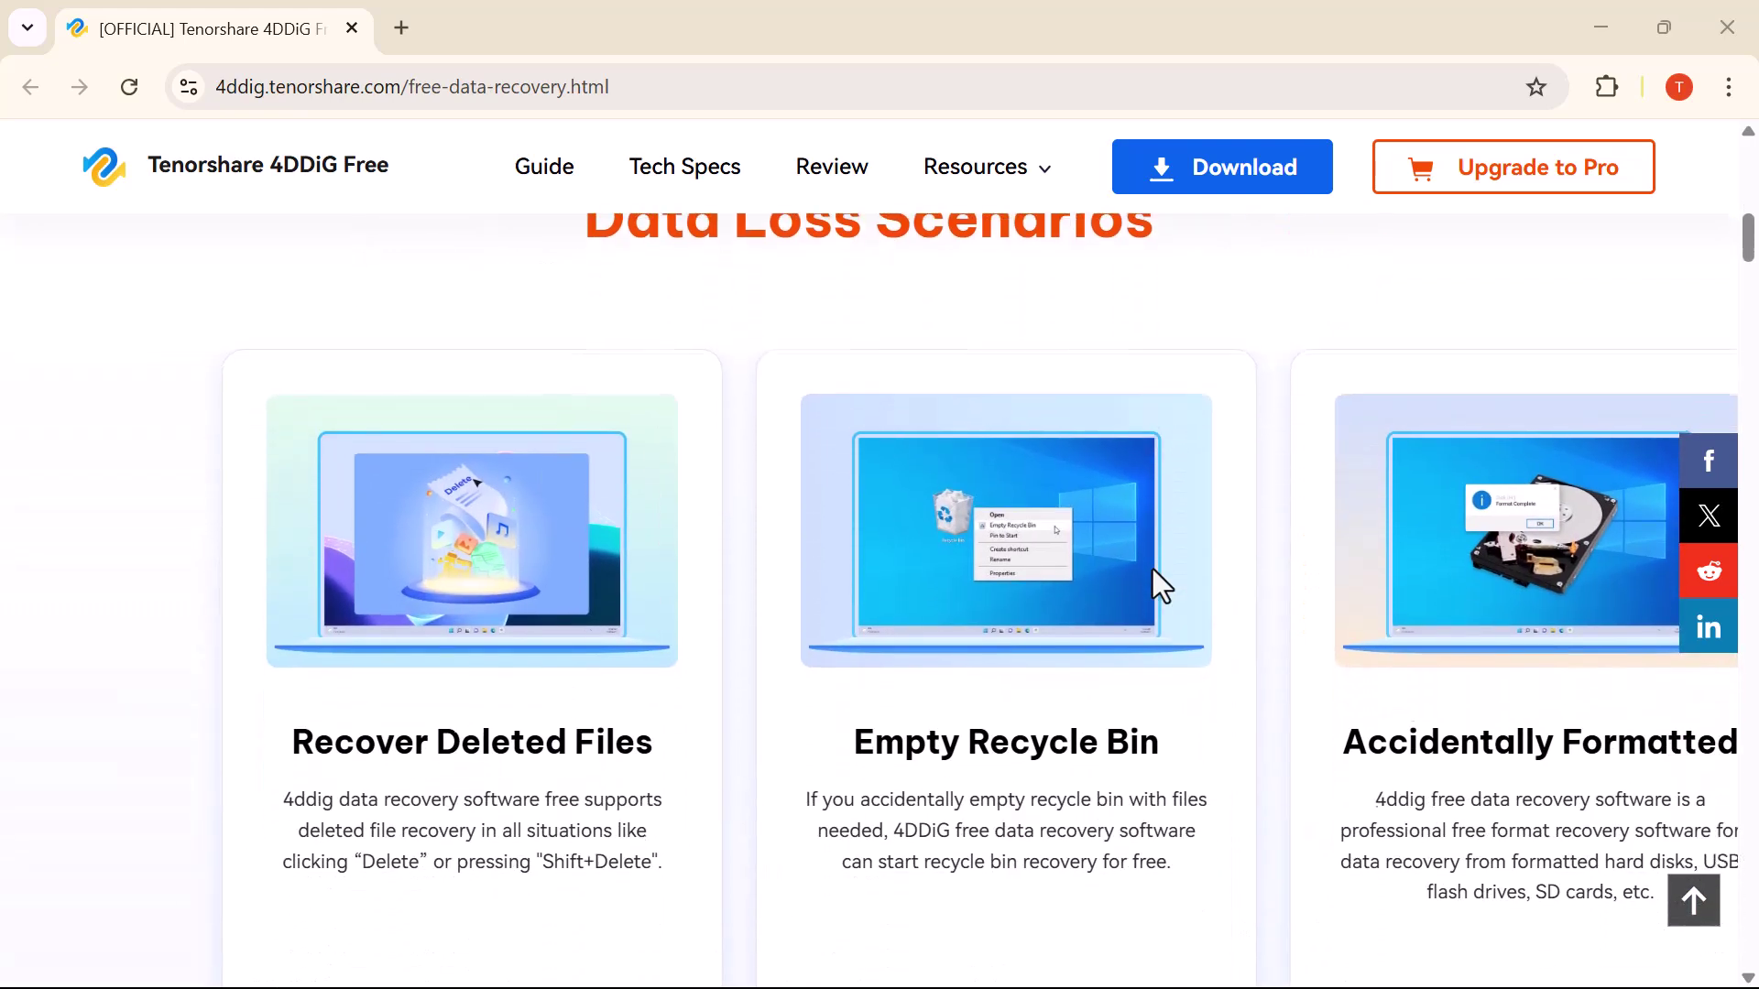
scroll(1152, 569, "down", 2)
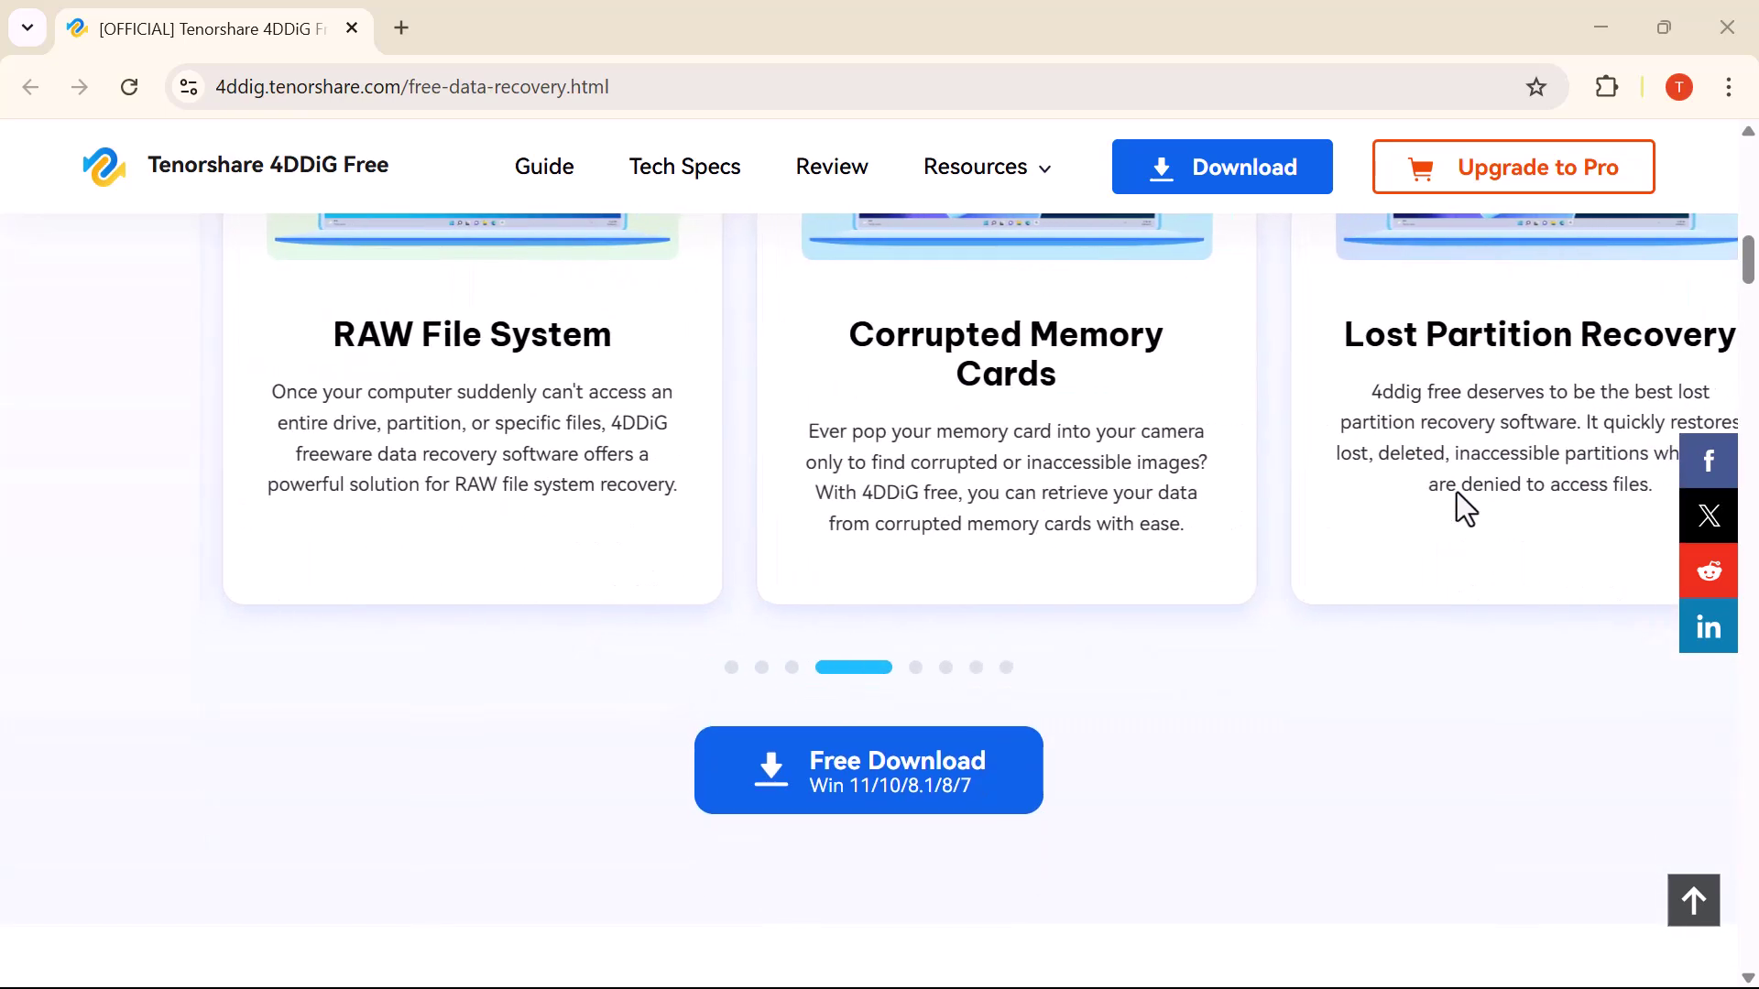
scroll(1457, 492, "up", 1)
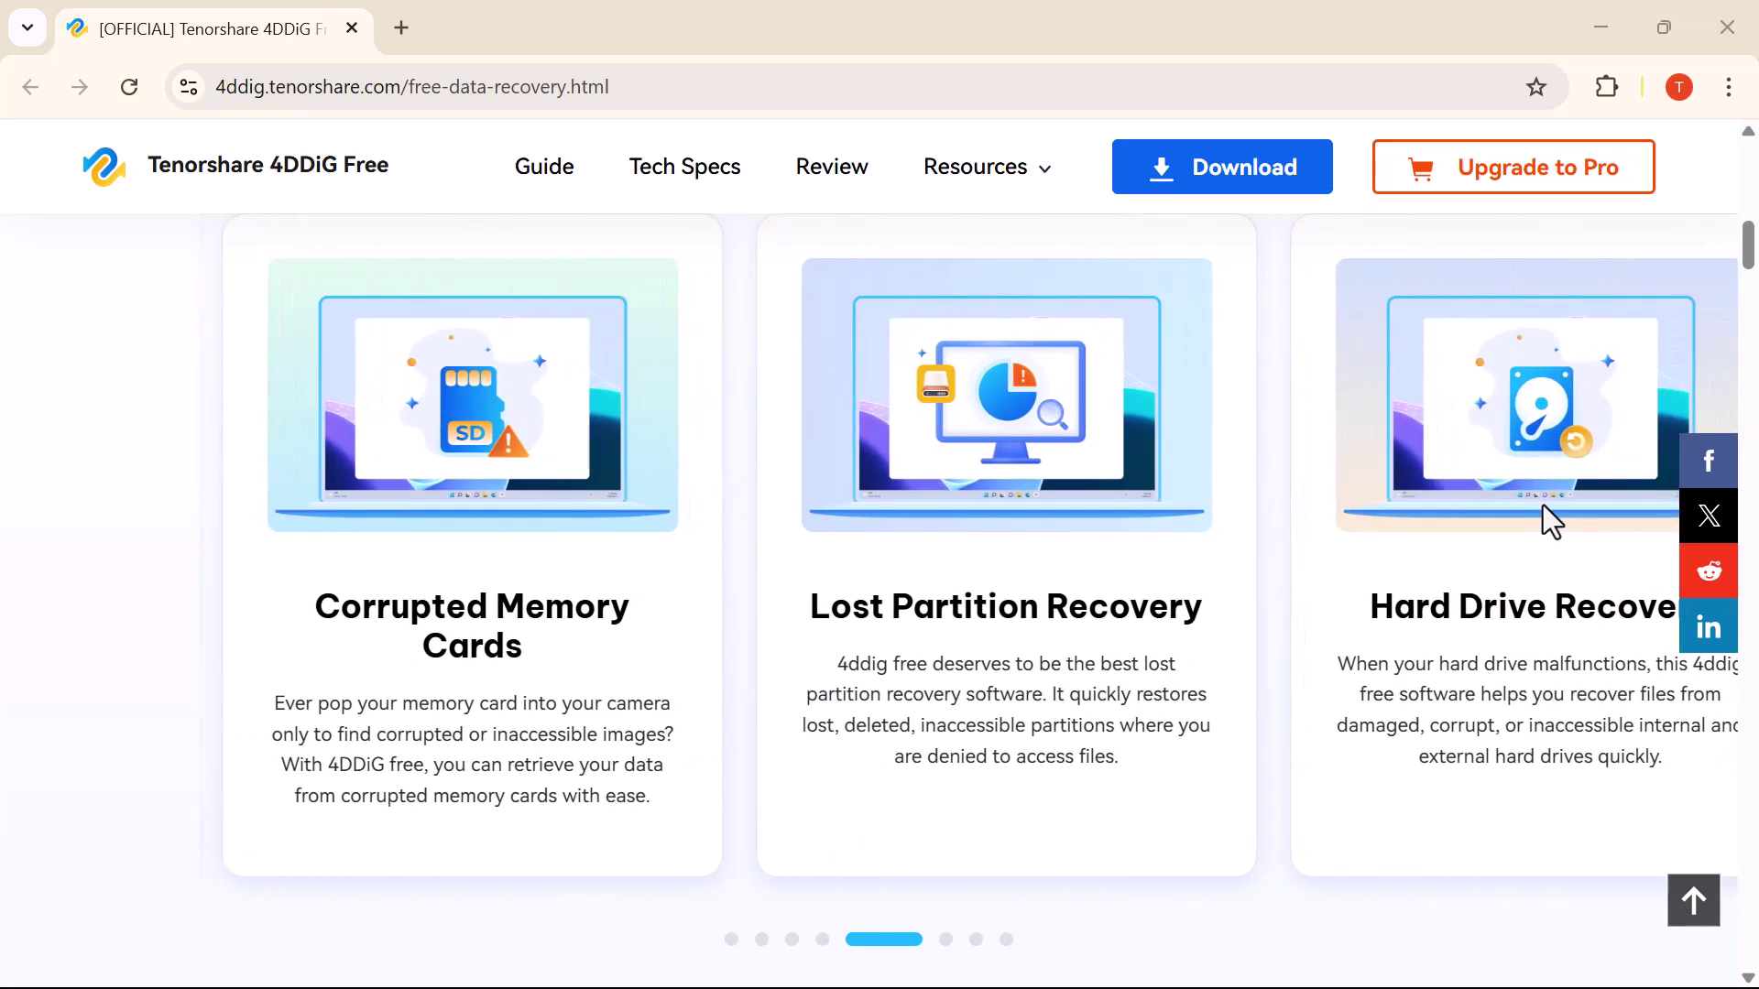
scroll(1543, 504, "down", 5)
scroll(1543, 504, "down", 7)
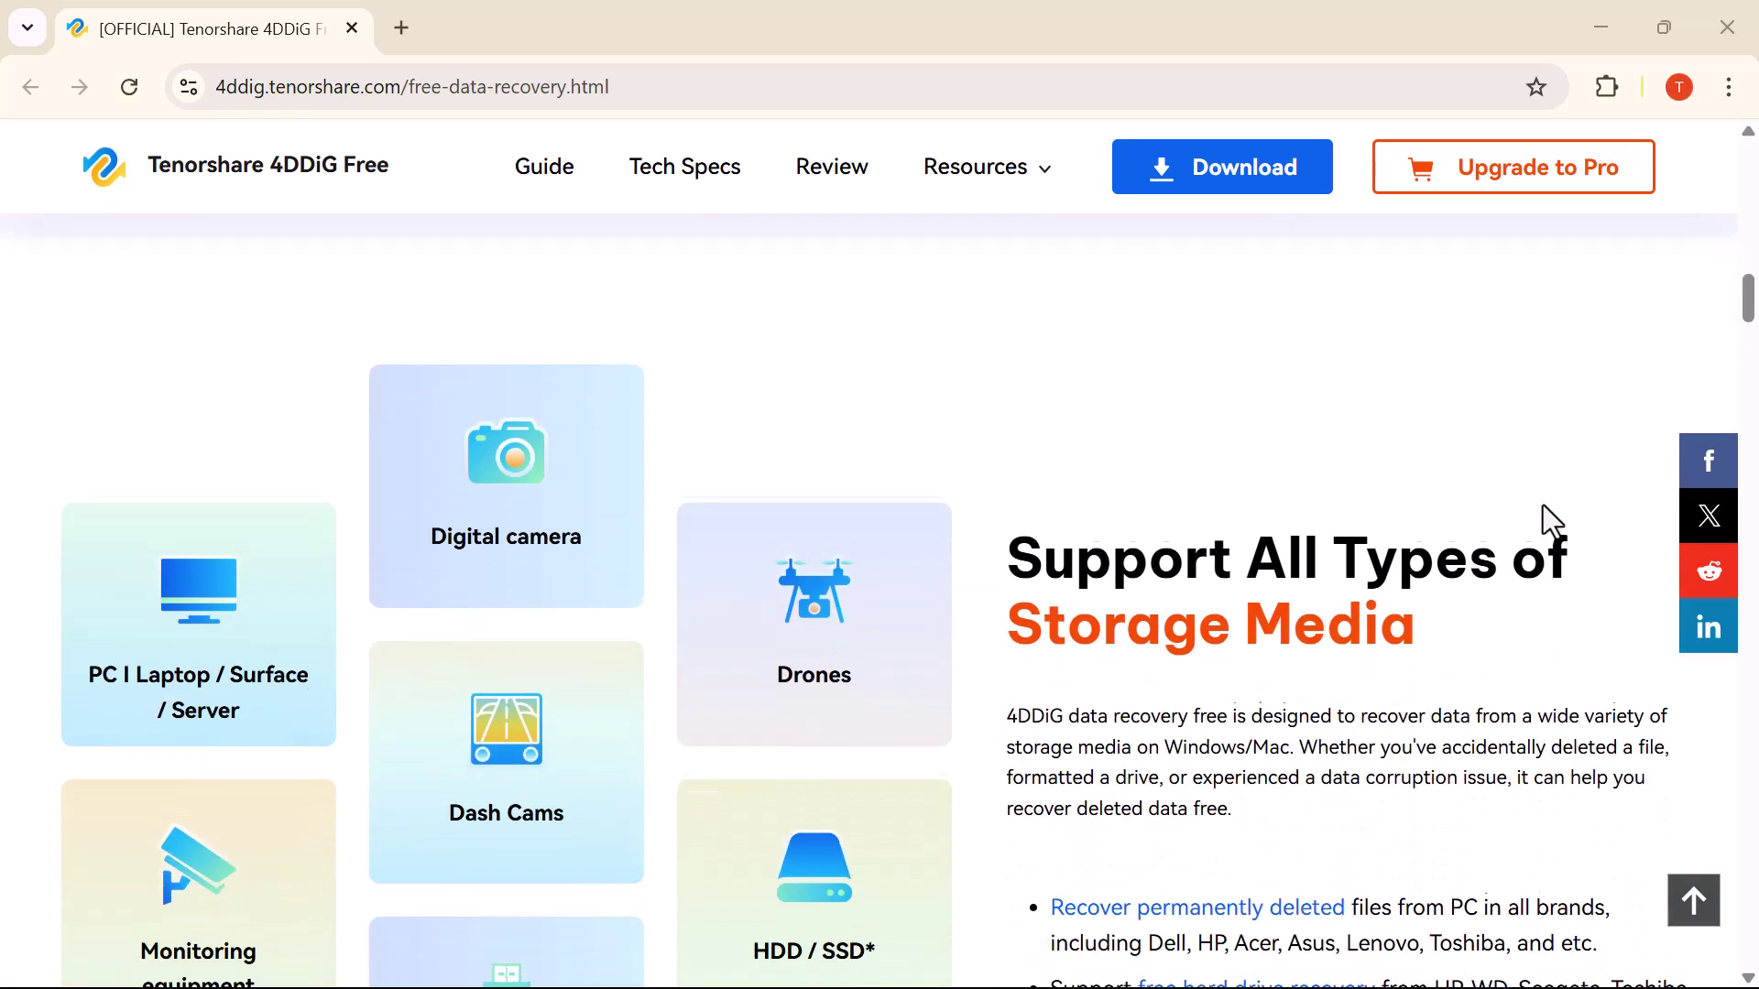
scroll(668, 609, "down", 3)
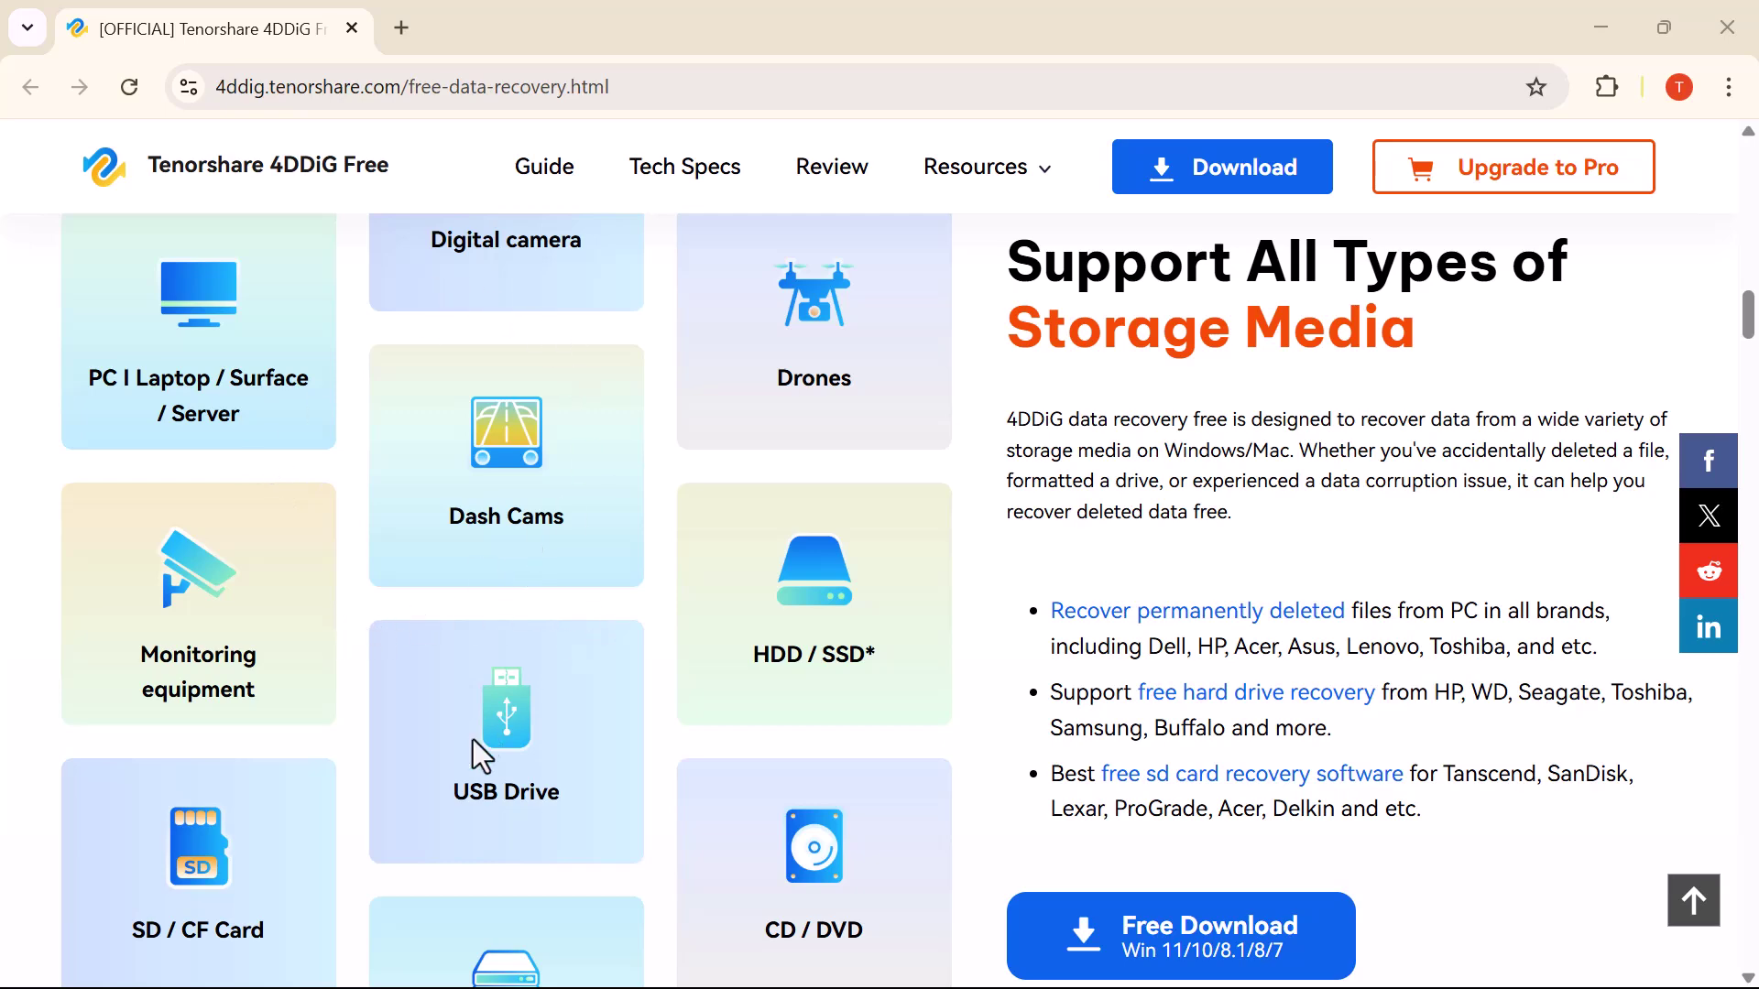
scroll(470, 770, "down", 2)
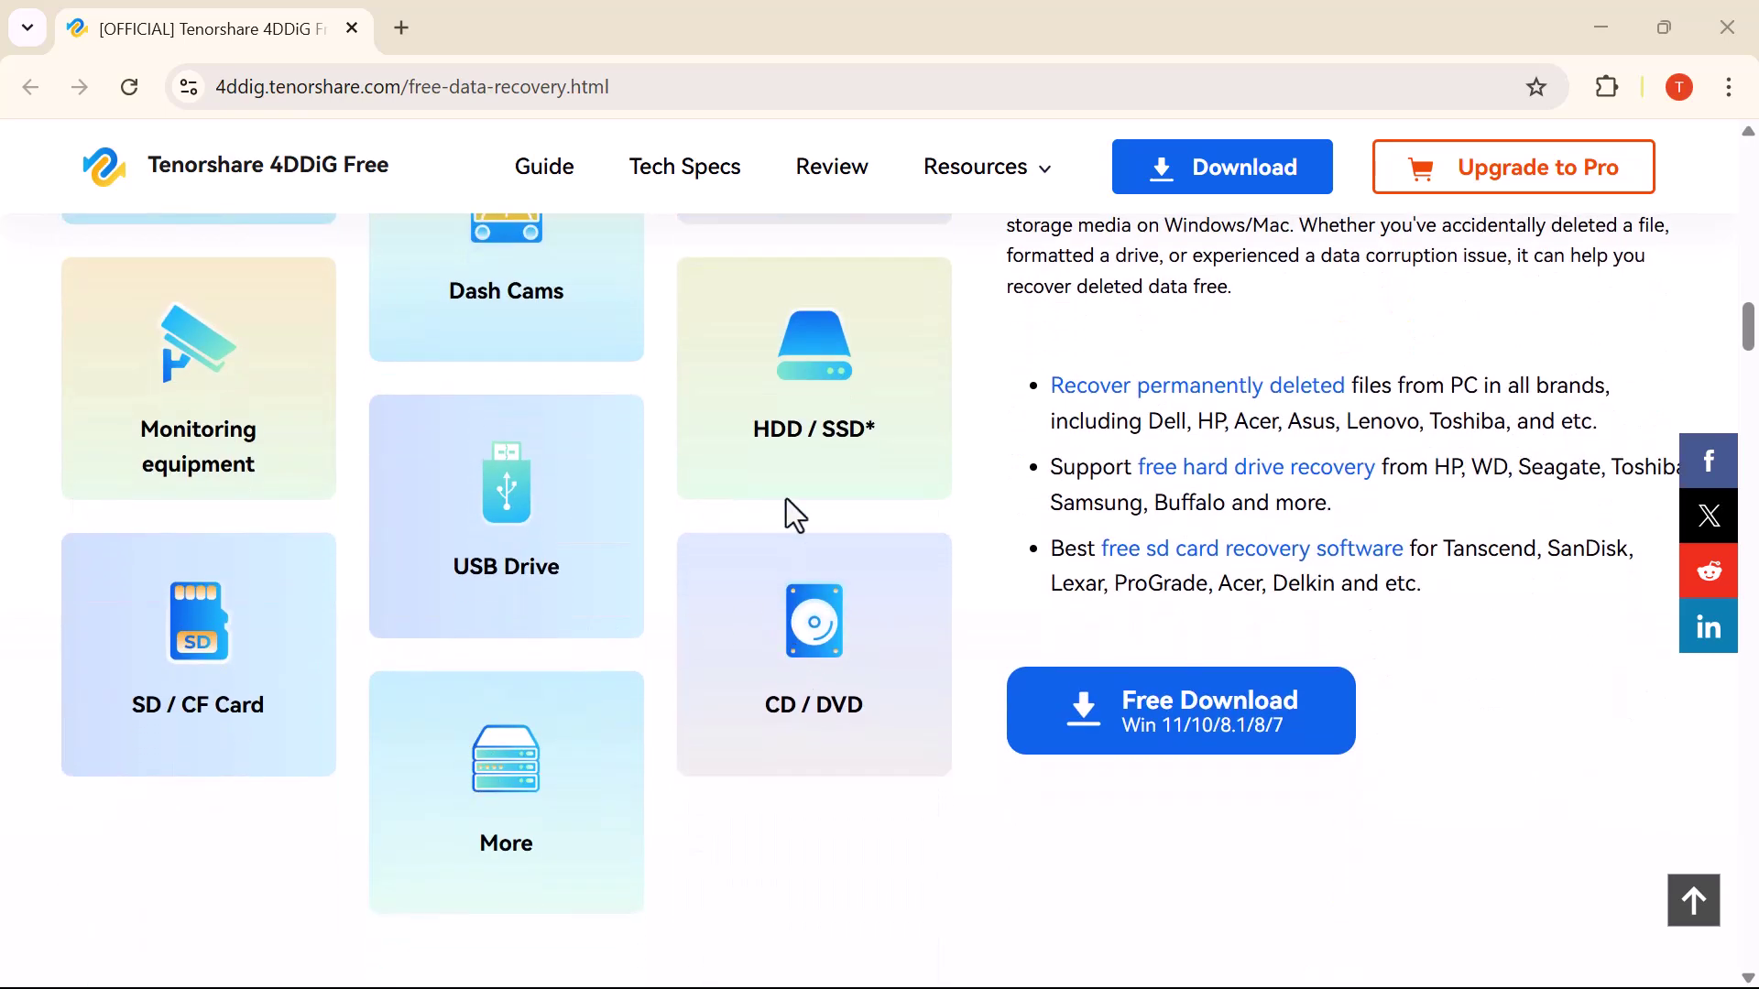
scroll(734, 719, "down", 7)
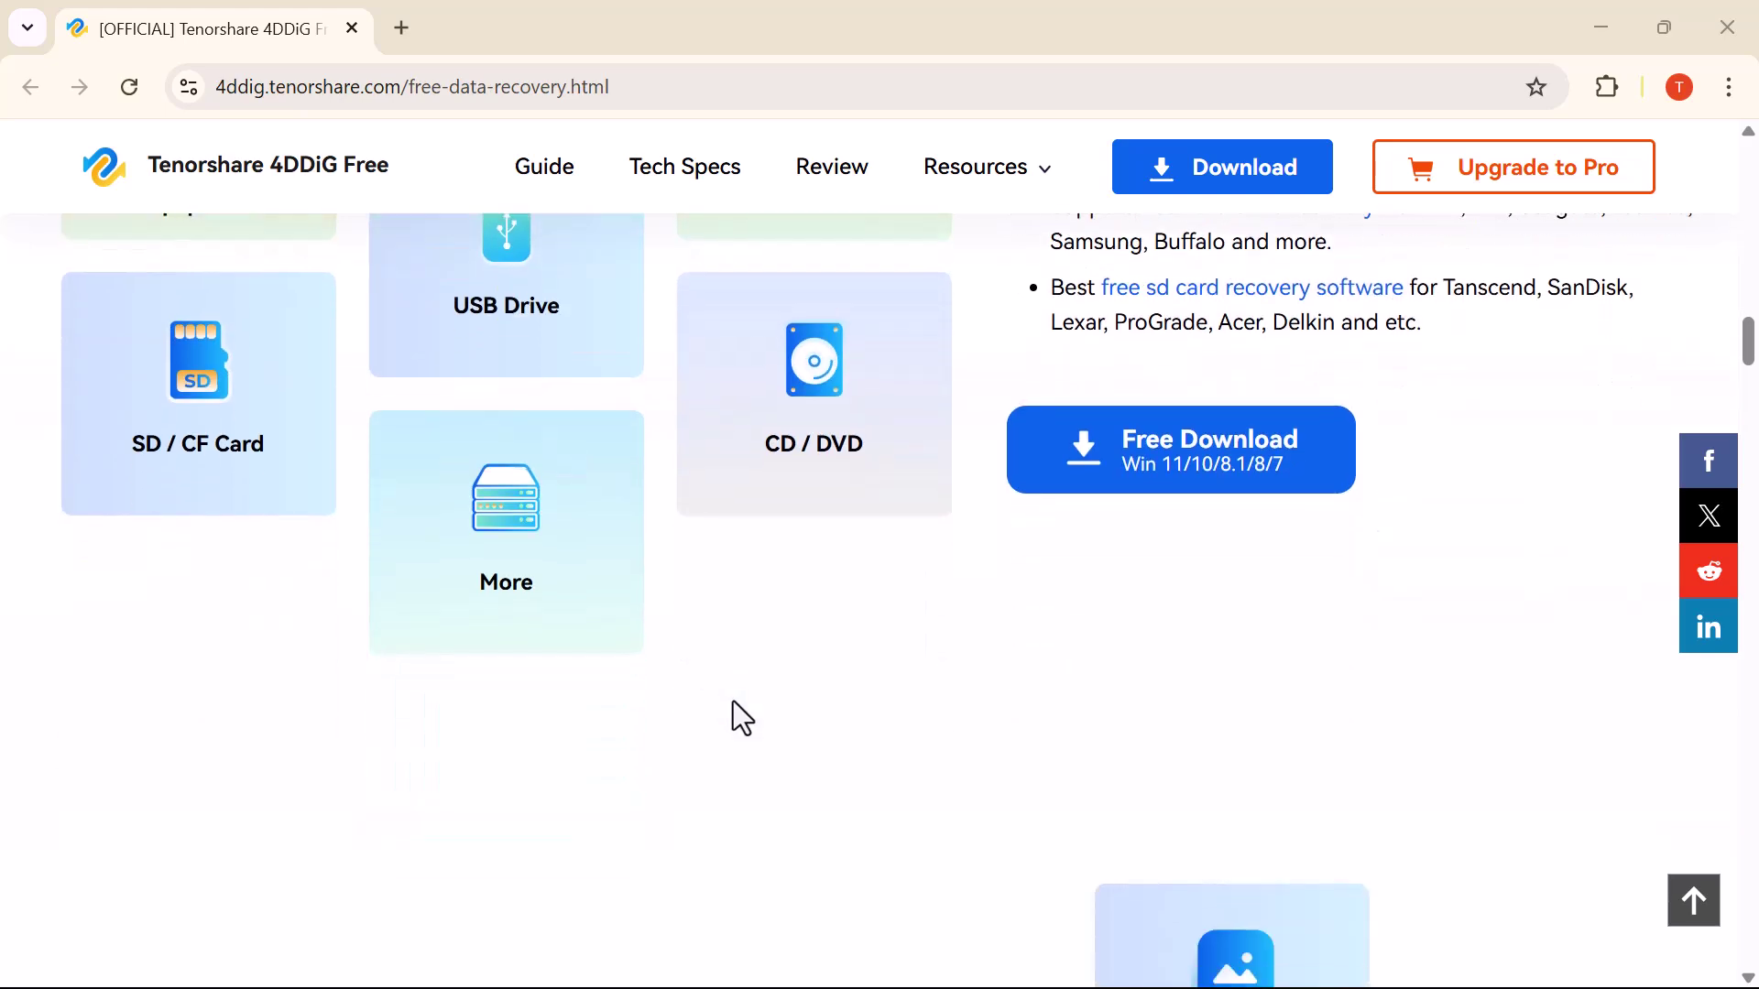
scroll(732, 701, "down", 2)
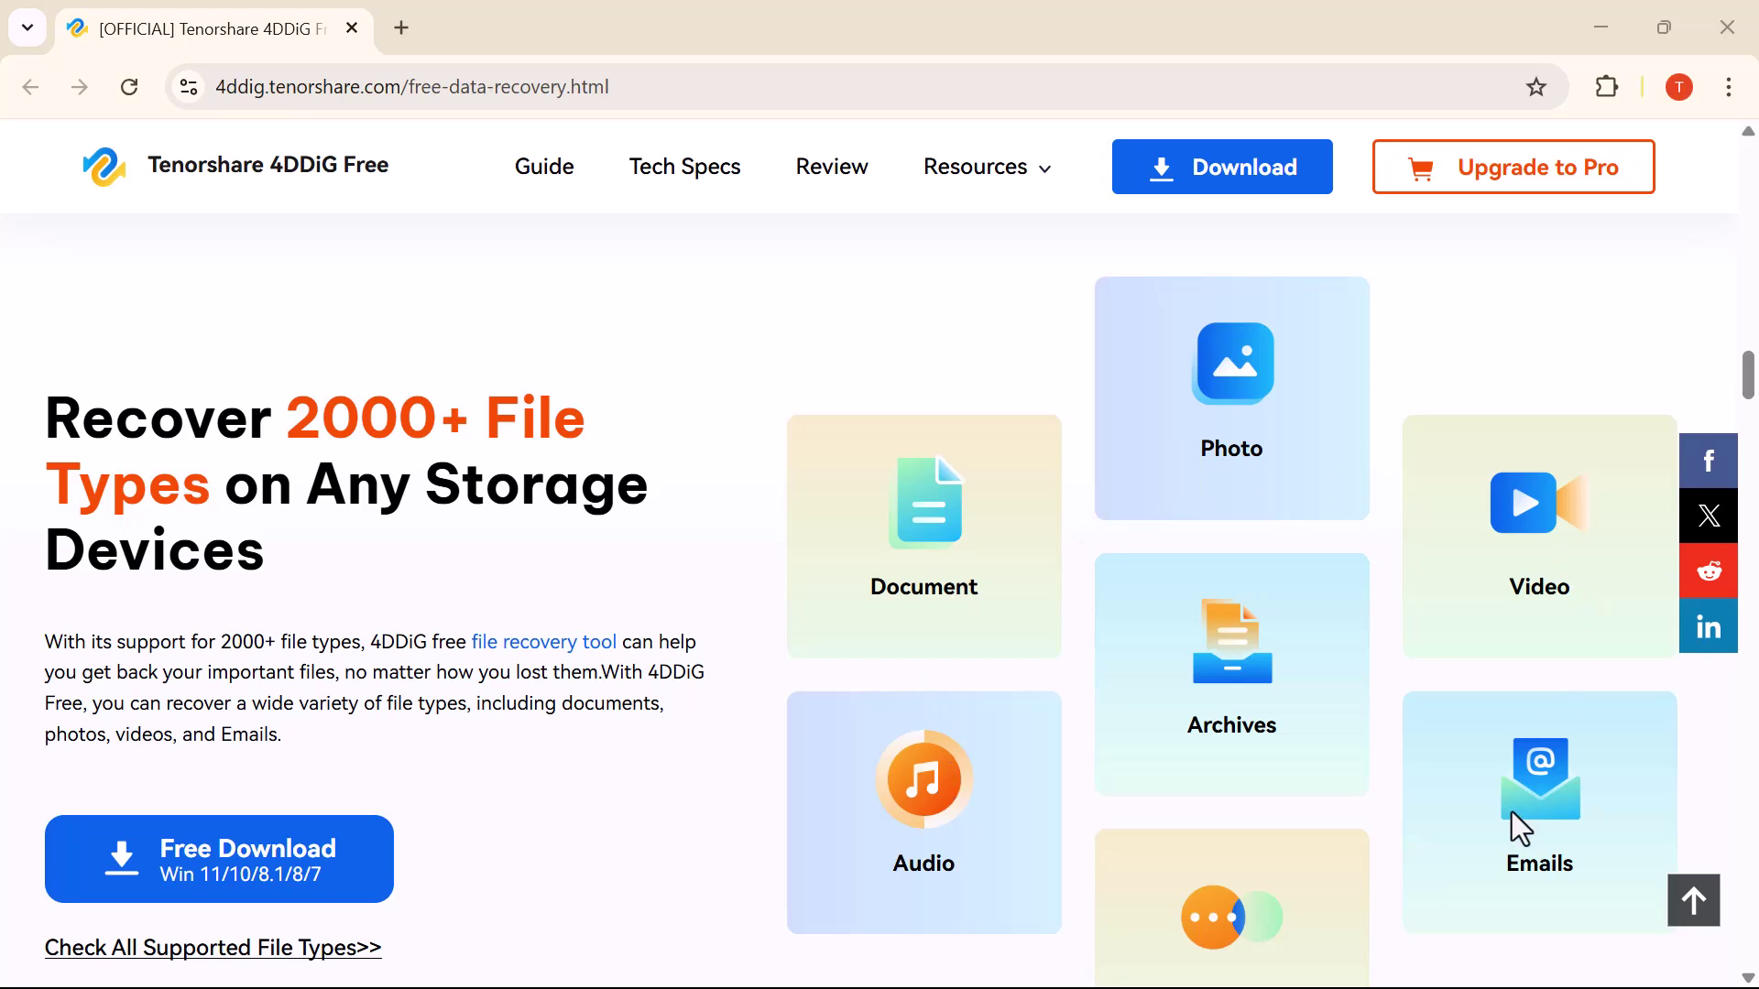
scroll(1198, 779, "down", 5)
scroll(1198, 779, "down", 7)
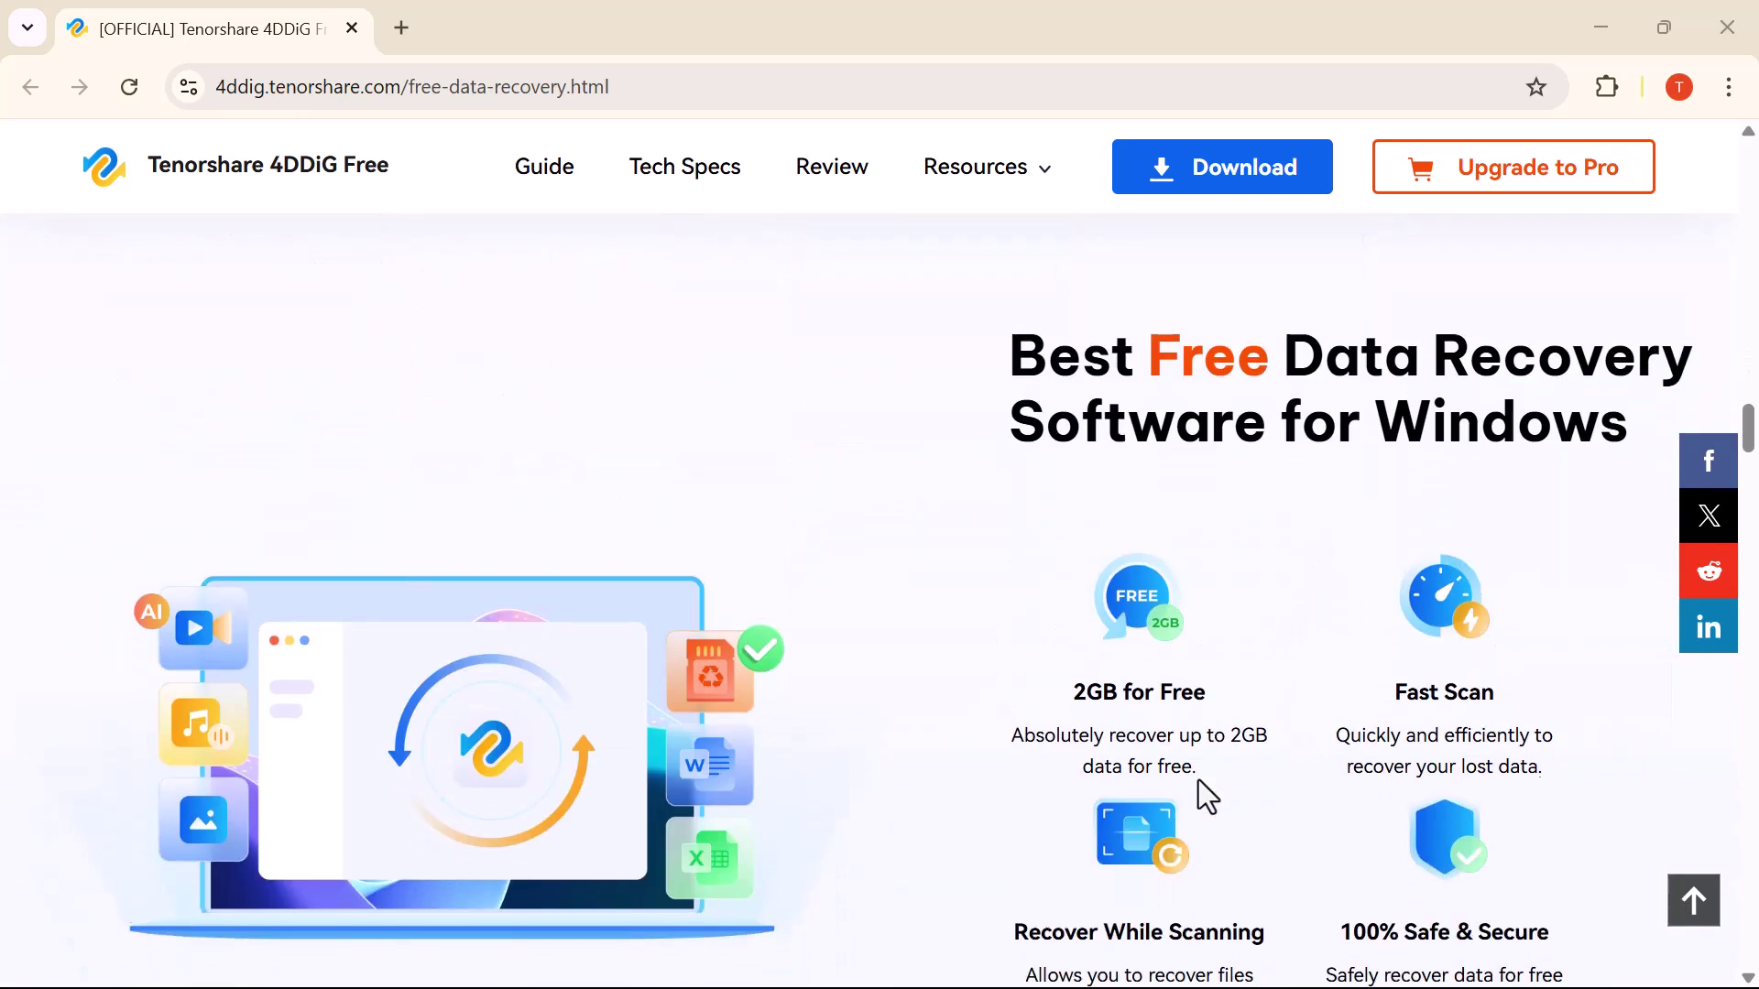
scroll(1198, 779, "down", 1)
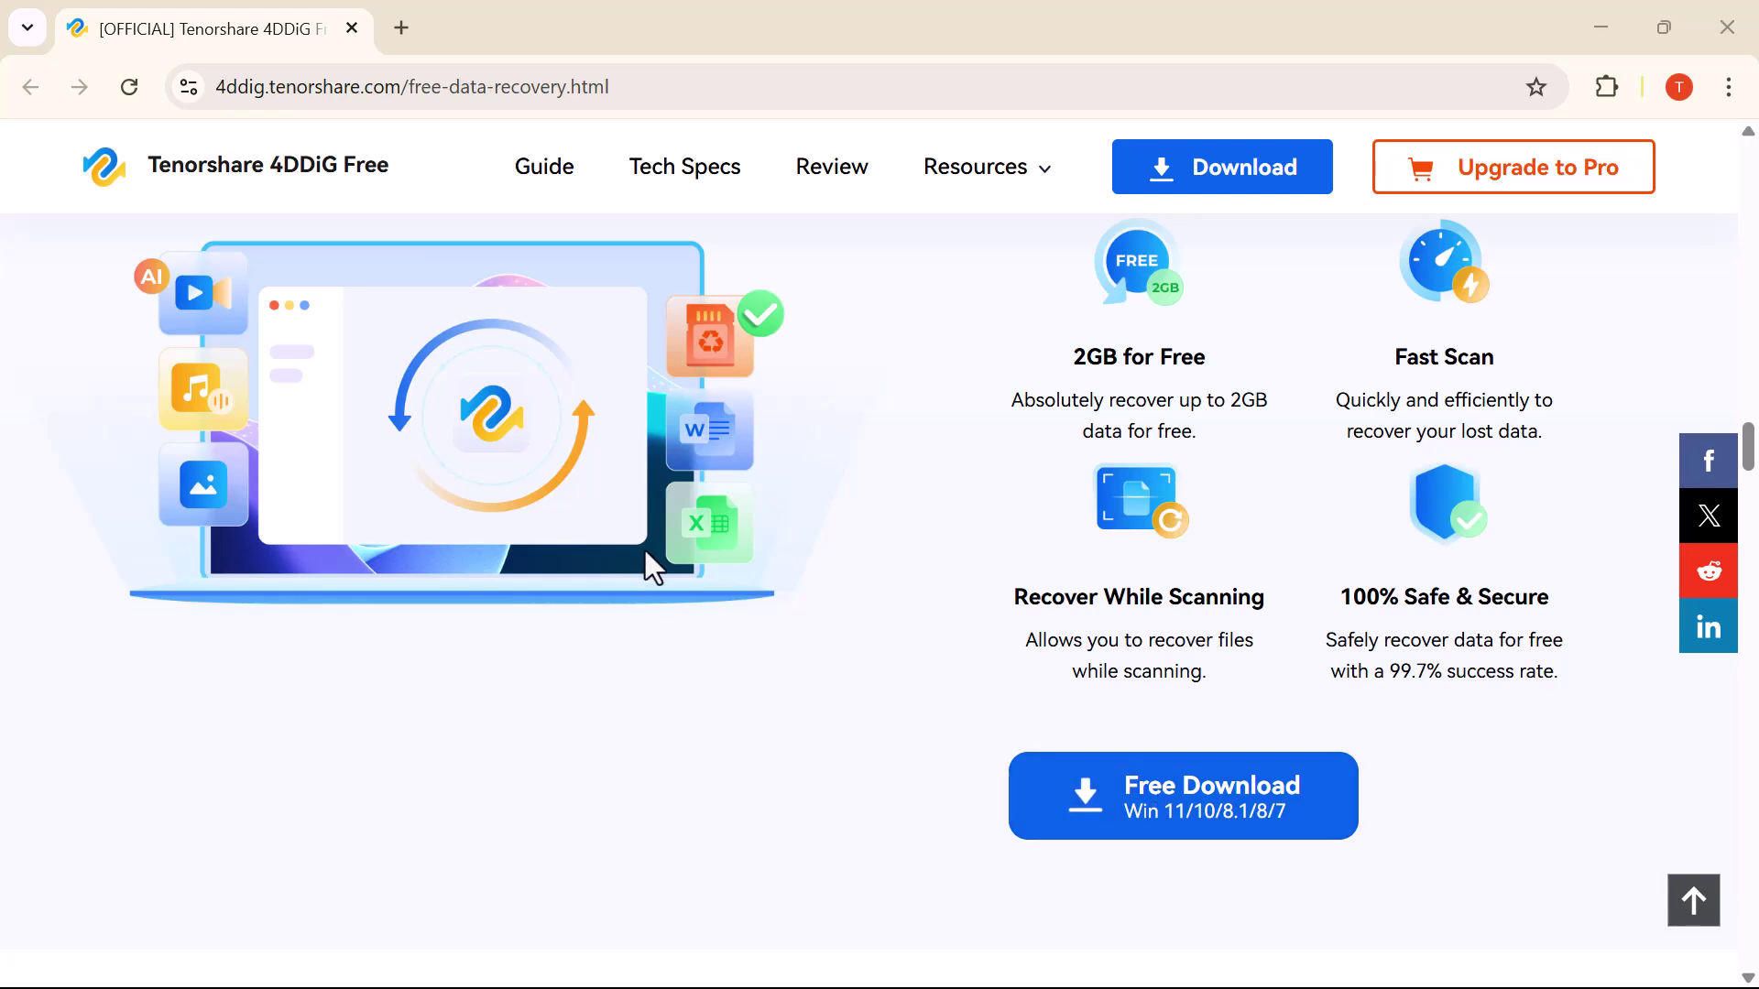
scroll(650, 568, "down", 1)
scroll(650, 569, "up", 1)
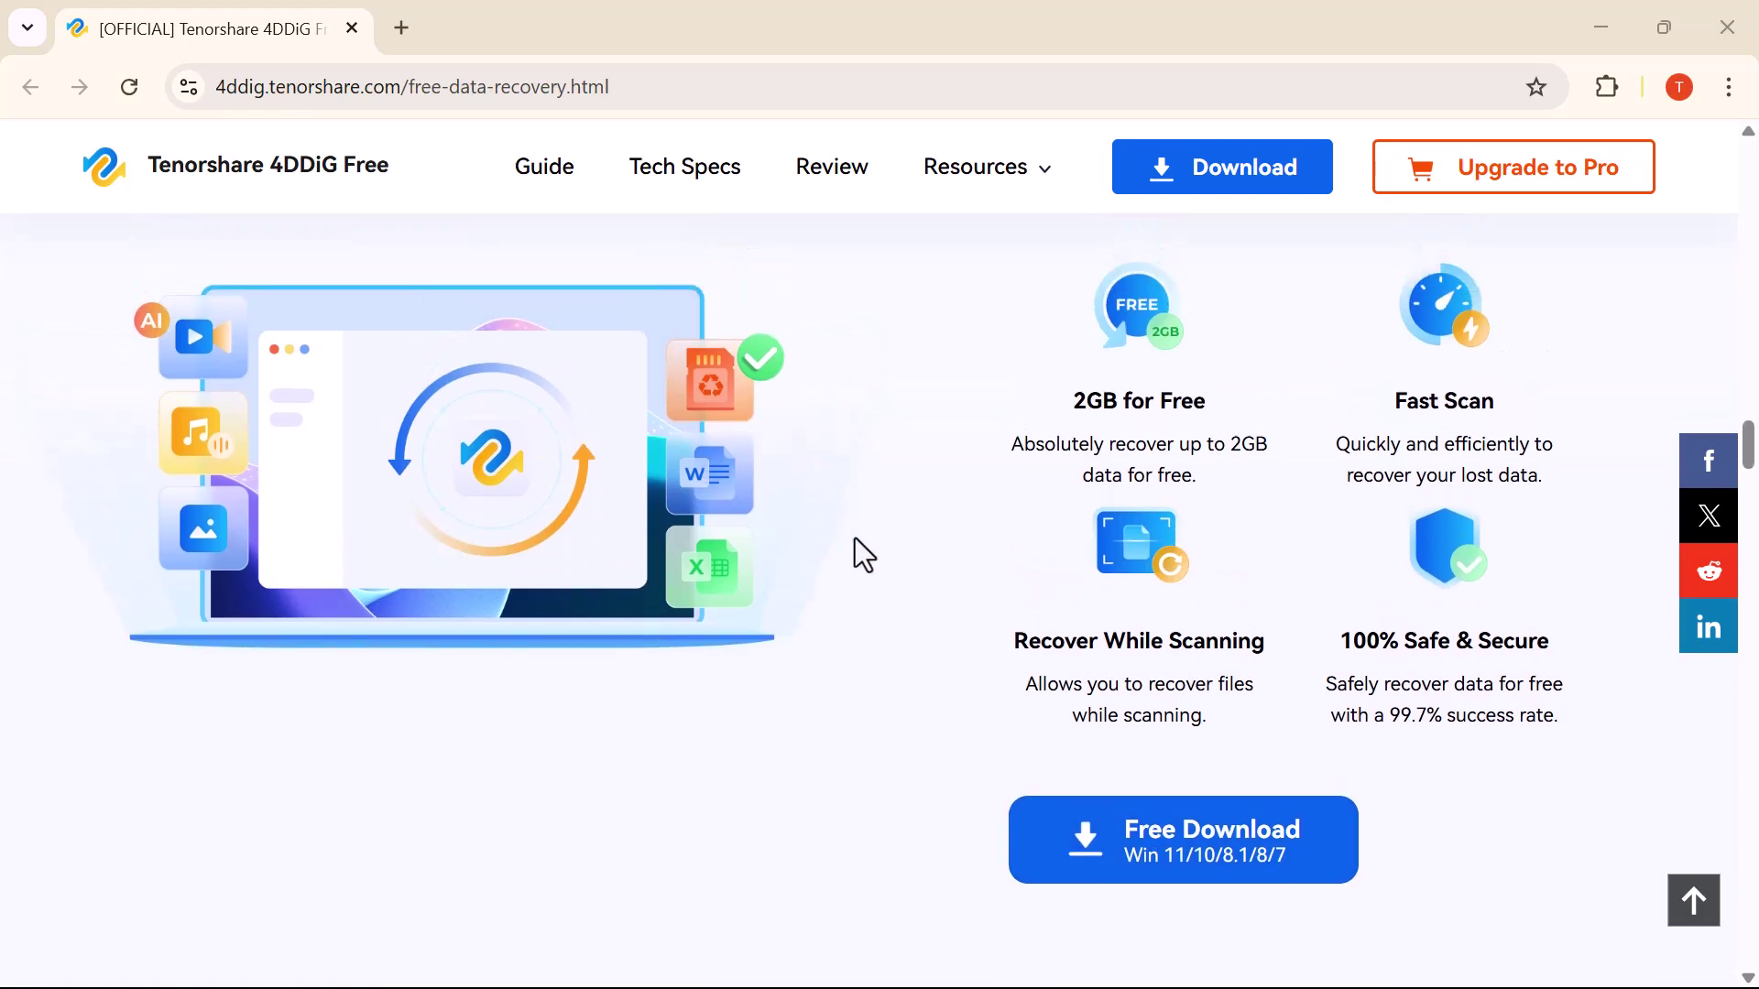
scroll(857, 540, "down", 7)
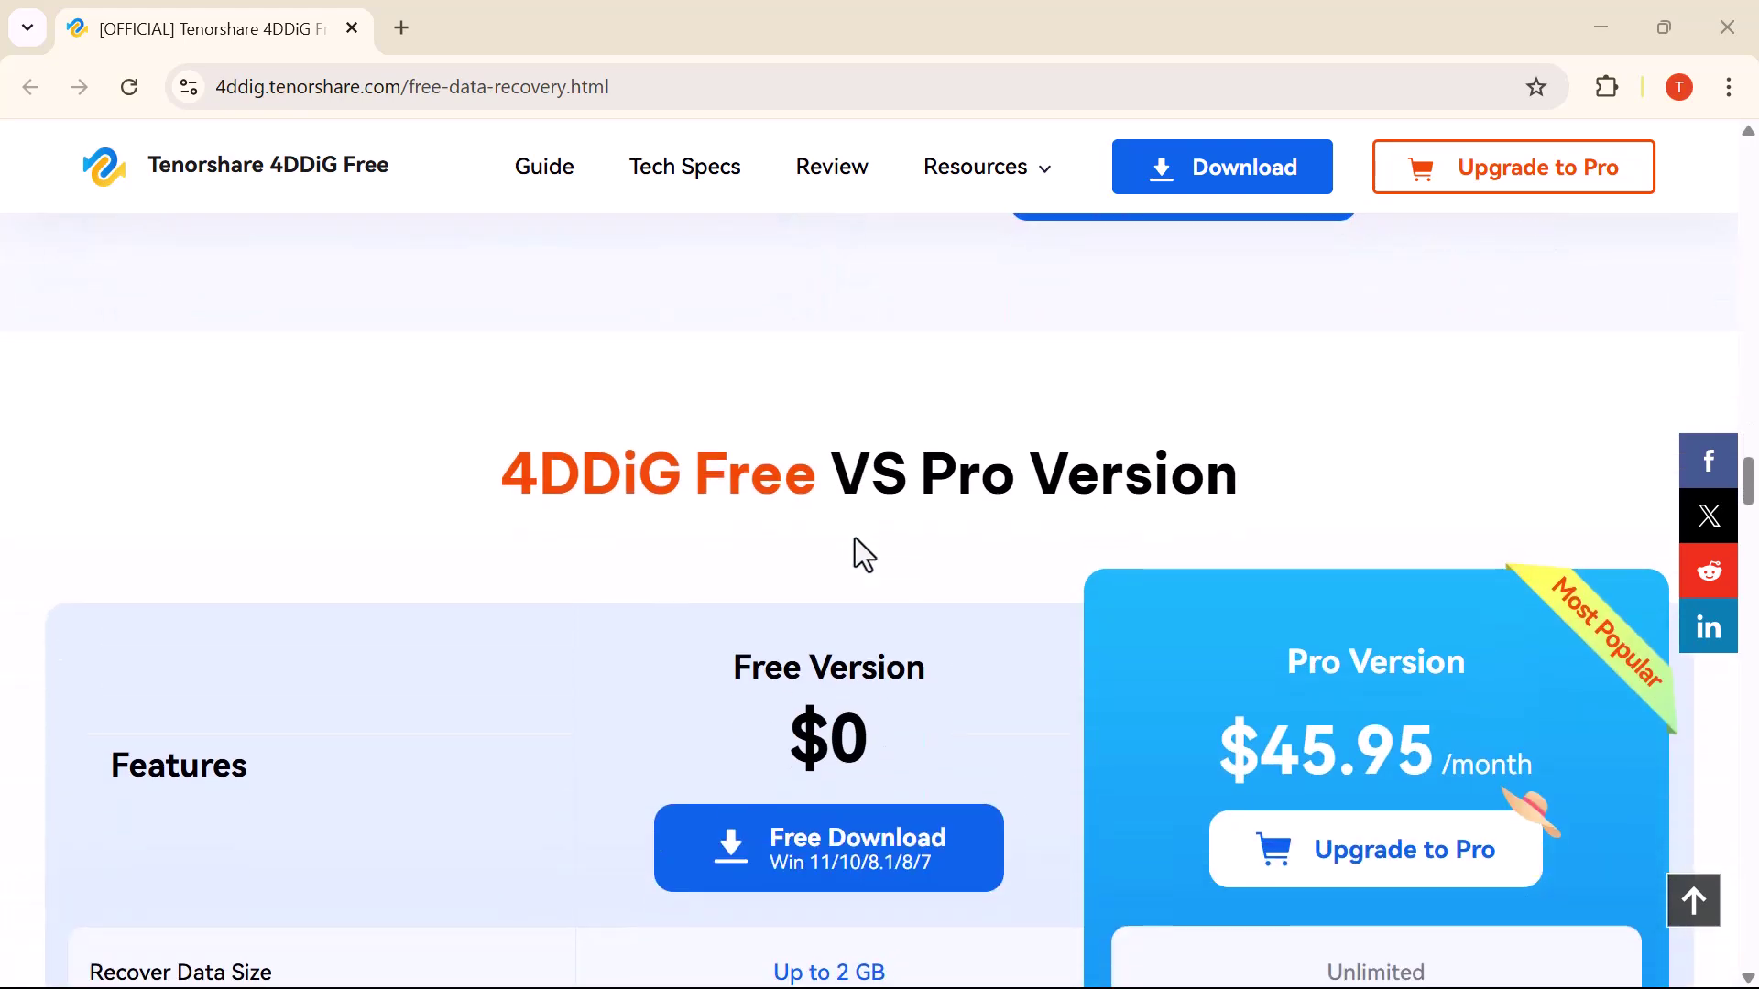
scroll(855, 539, "down", 5)
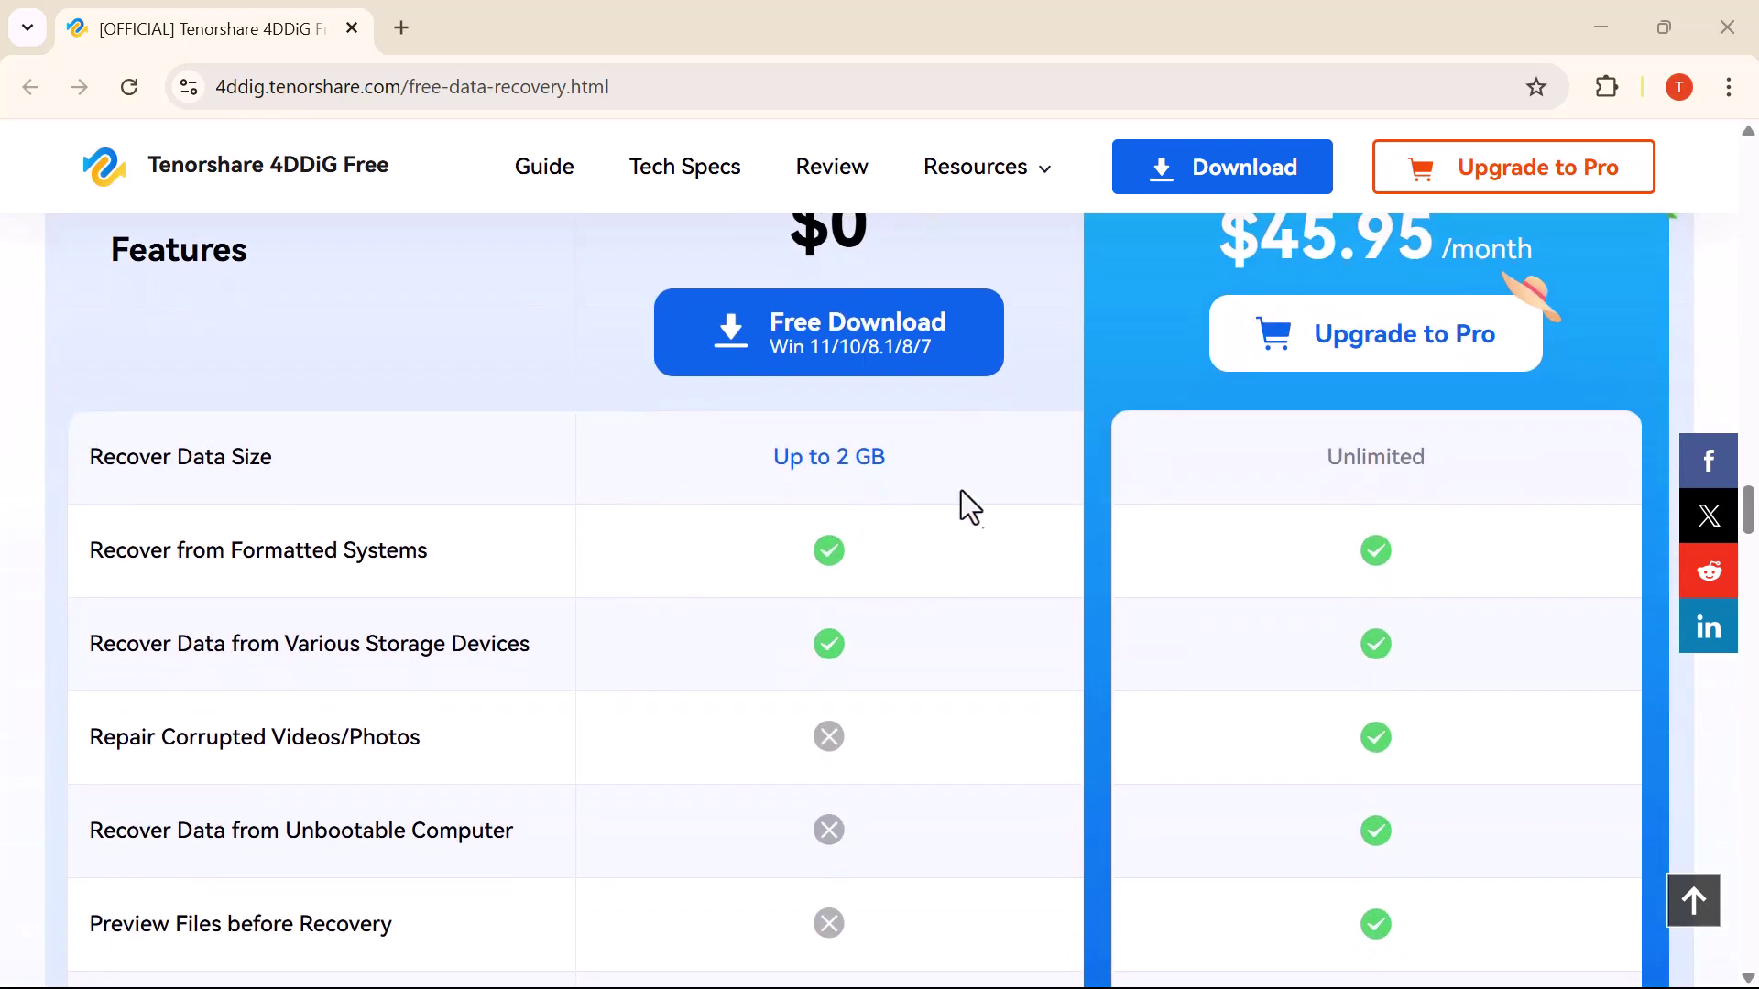
scroll(967, 498, "down", 8)
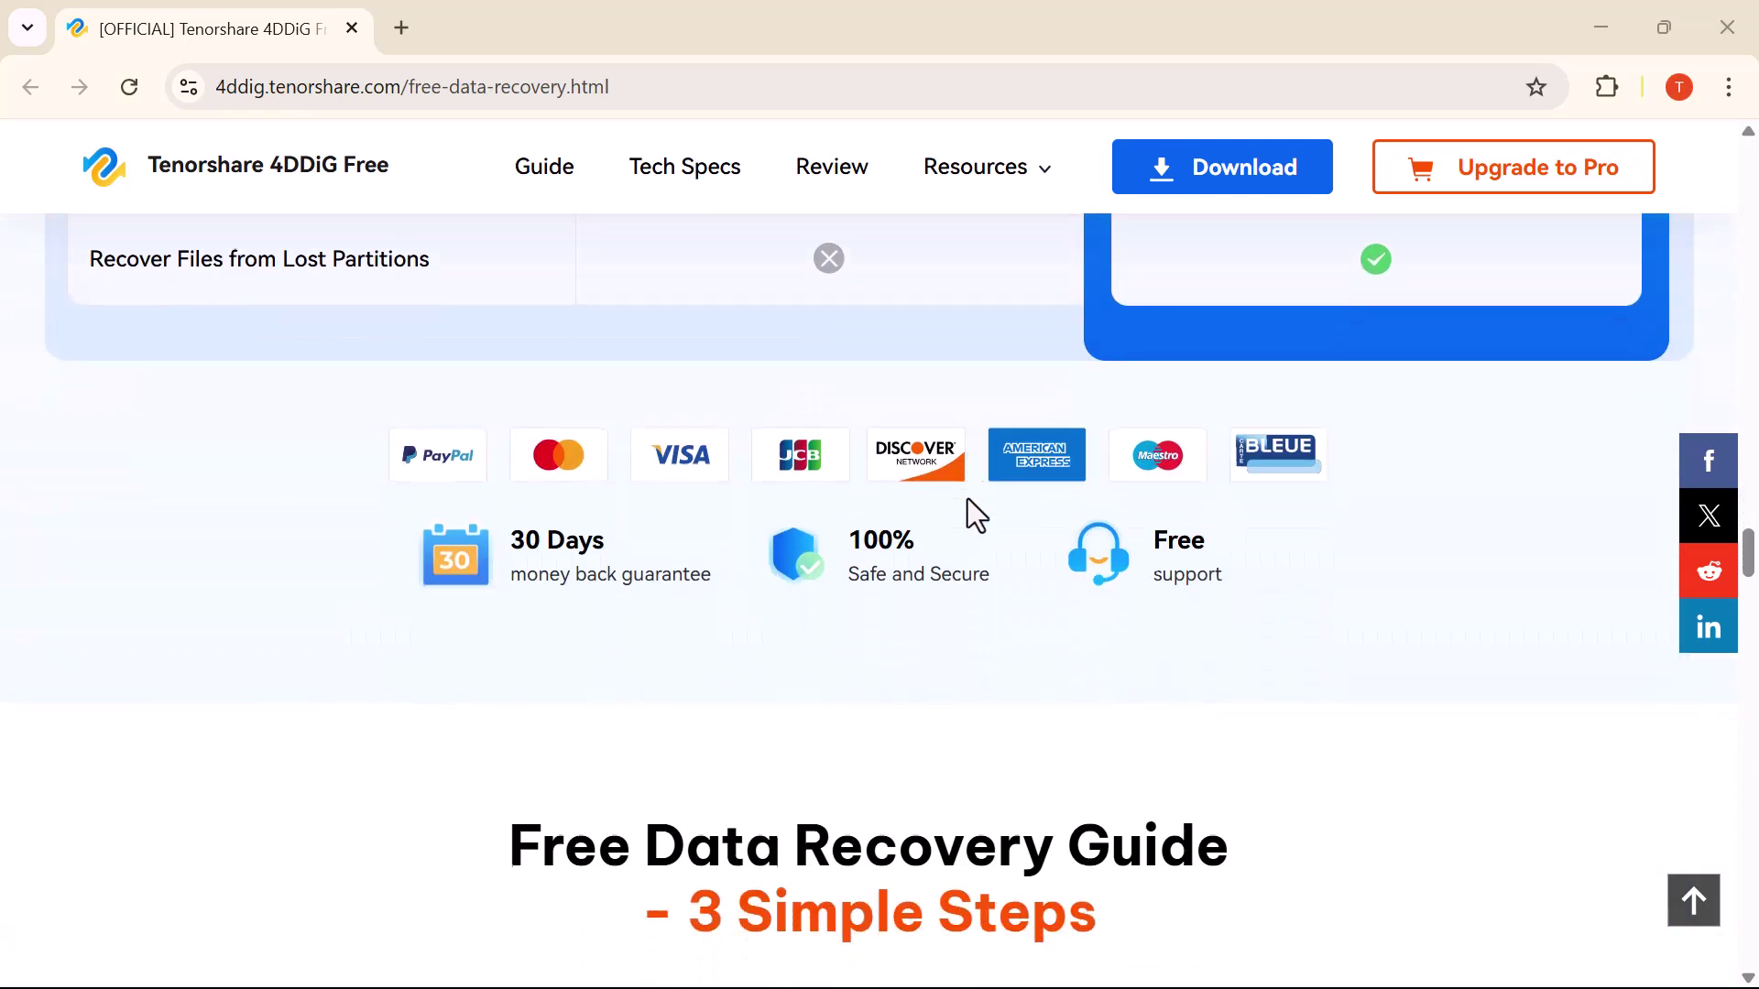
scroll(968, 498, "down", 7)
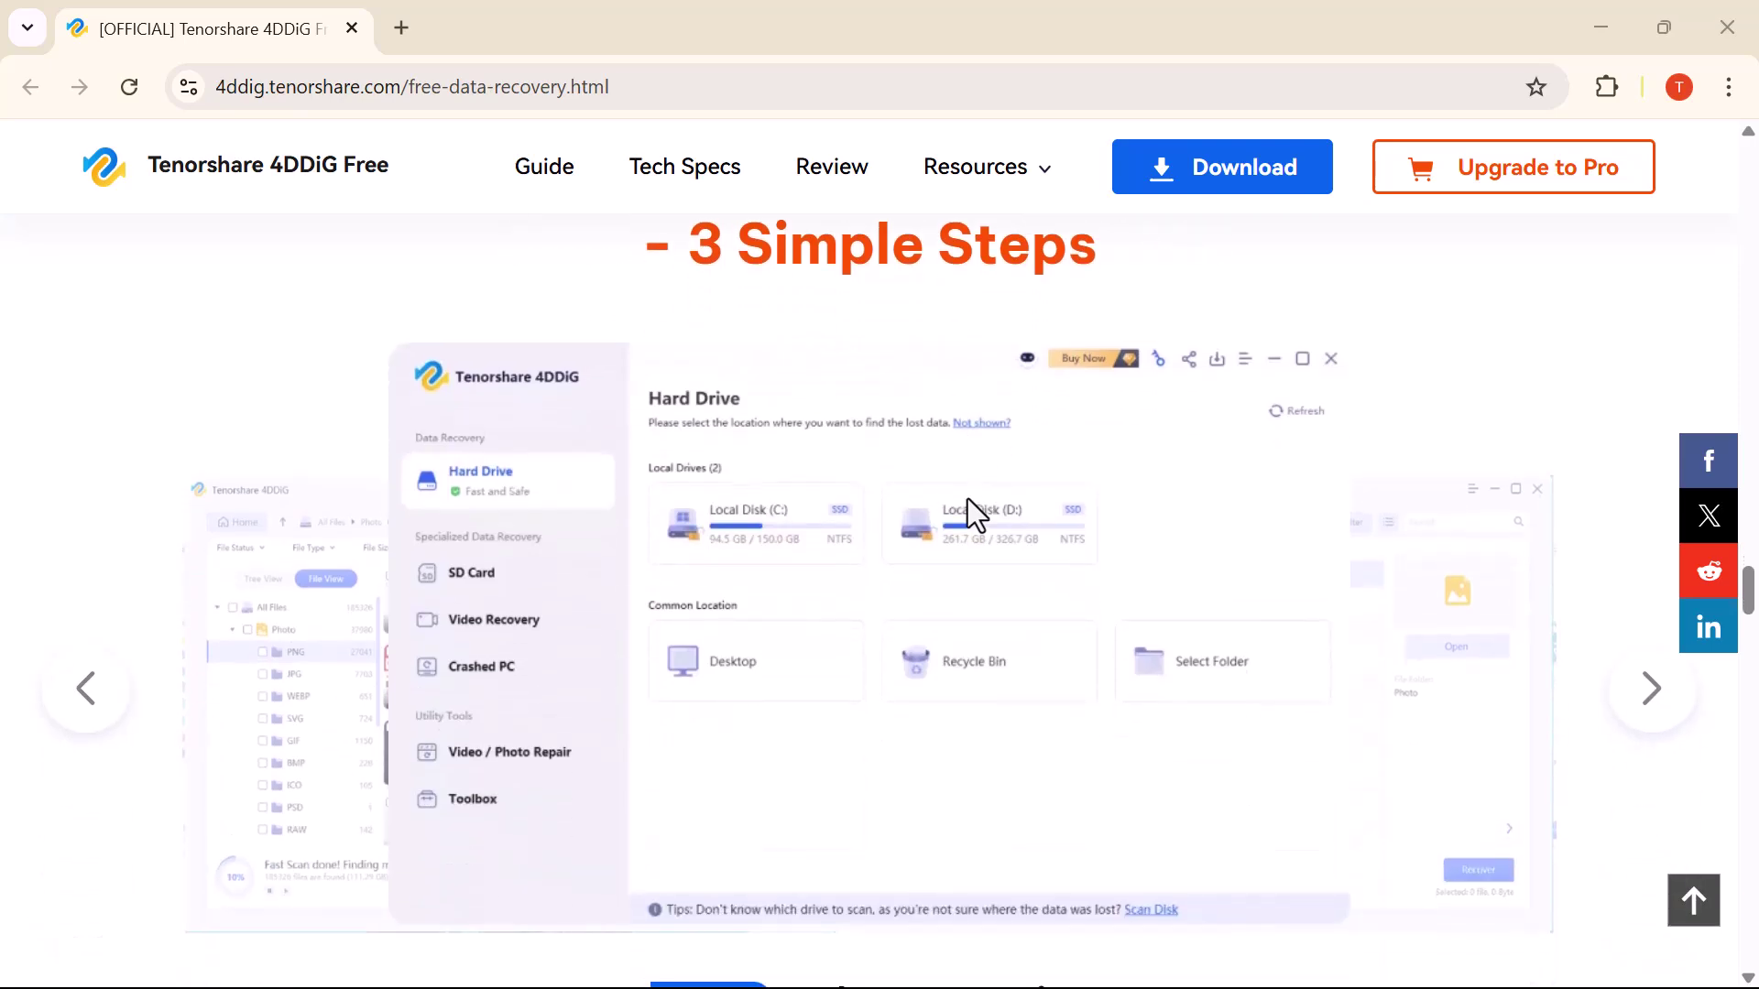
scroll(967, 499, "down", 2)
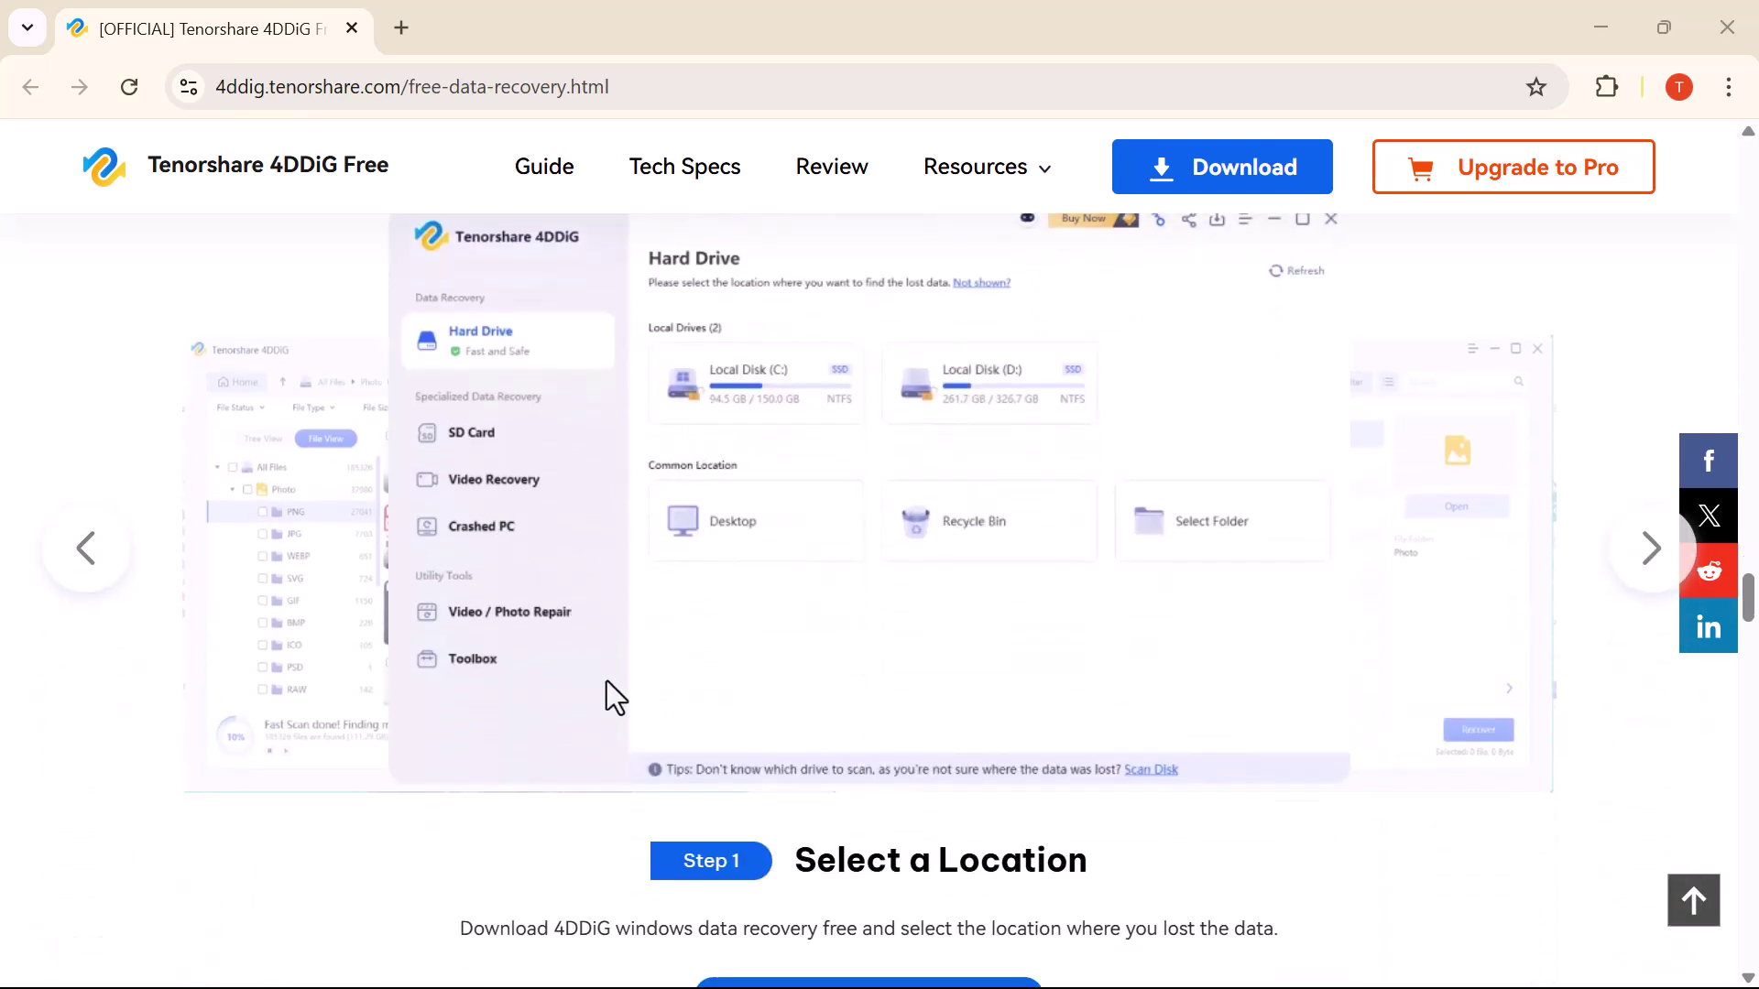
scroll(607, 689, "down", 10)
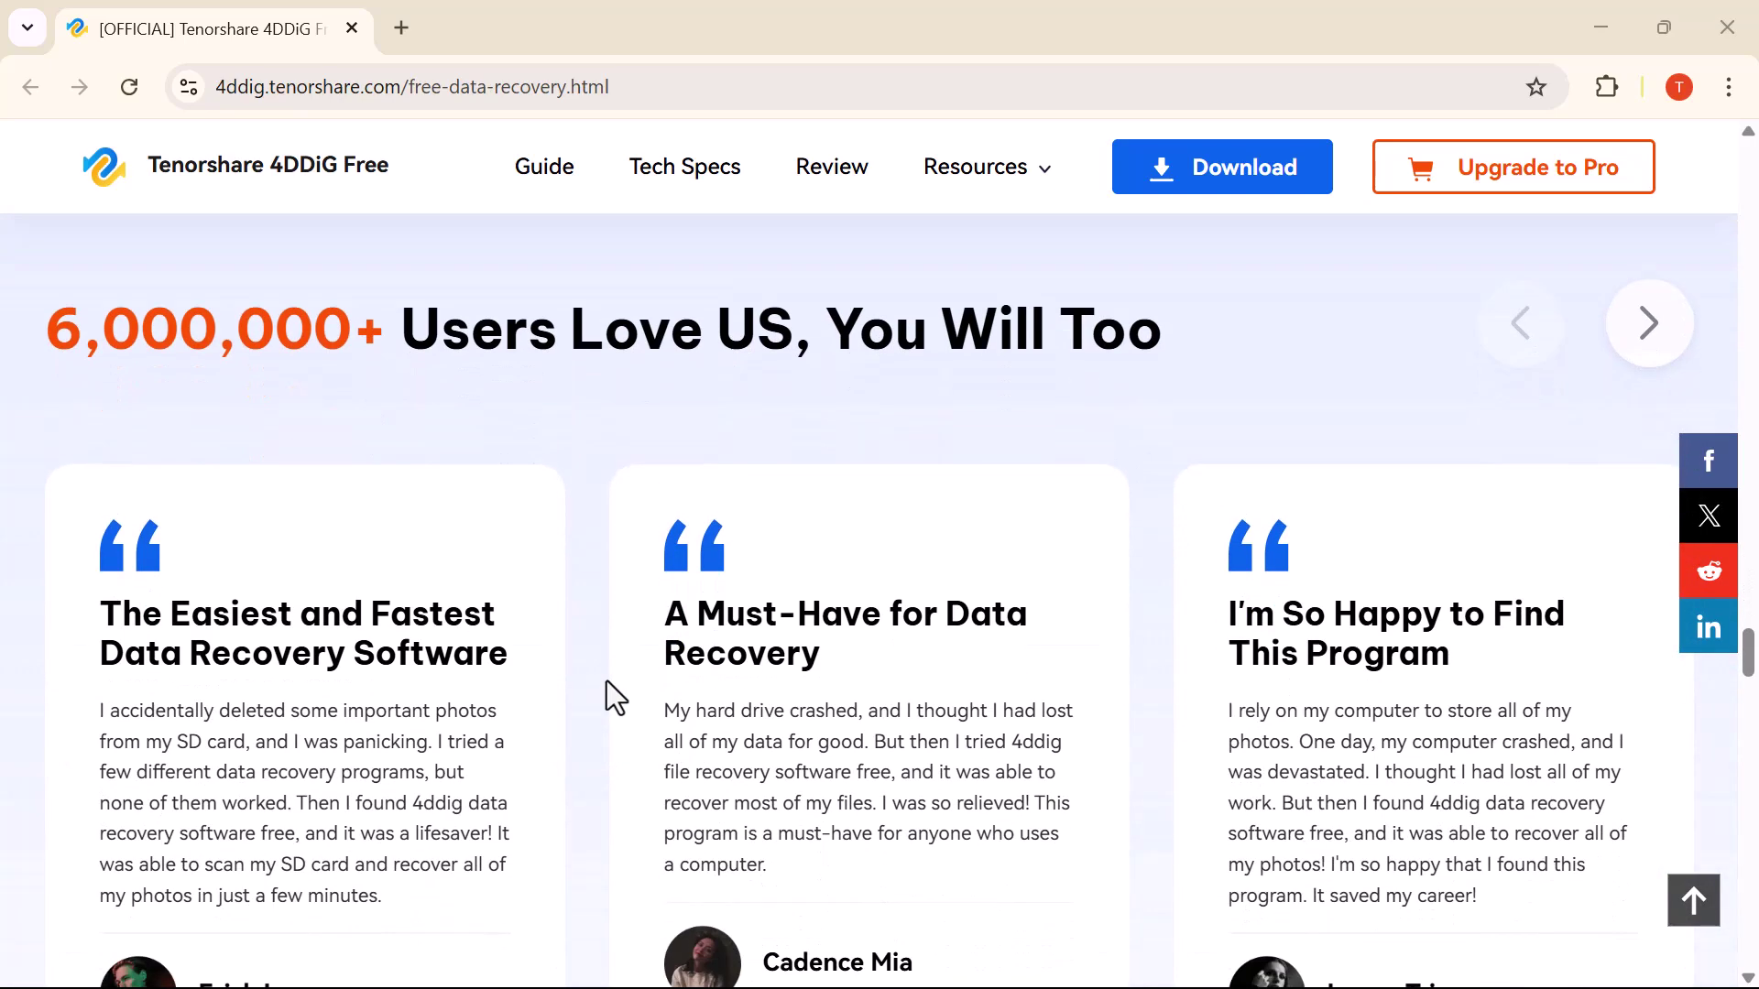
scroll(607, 696, "down", 12)
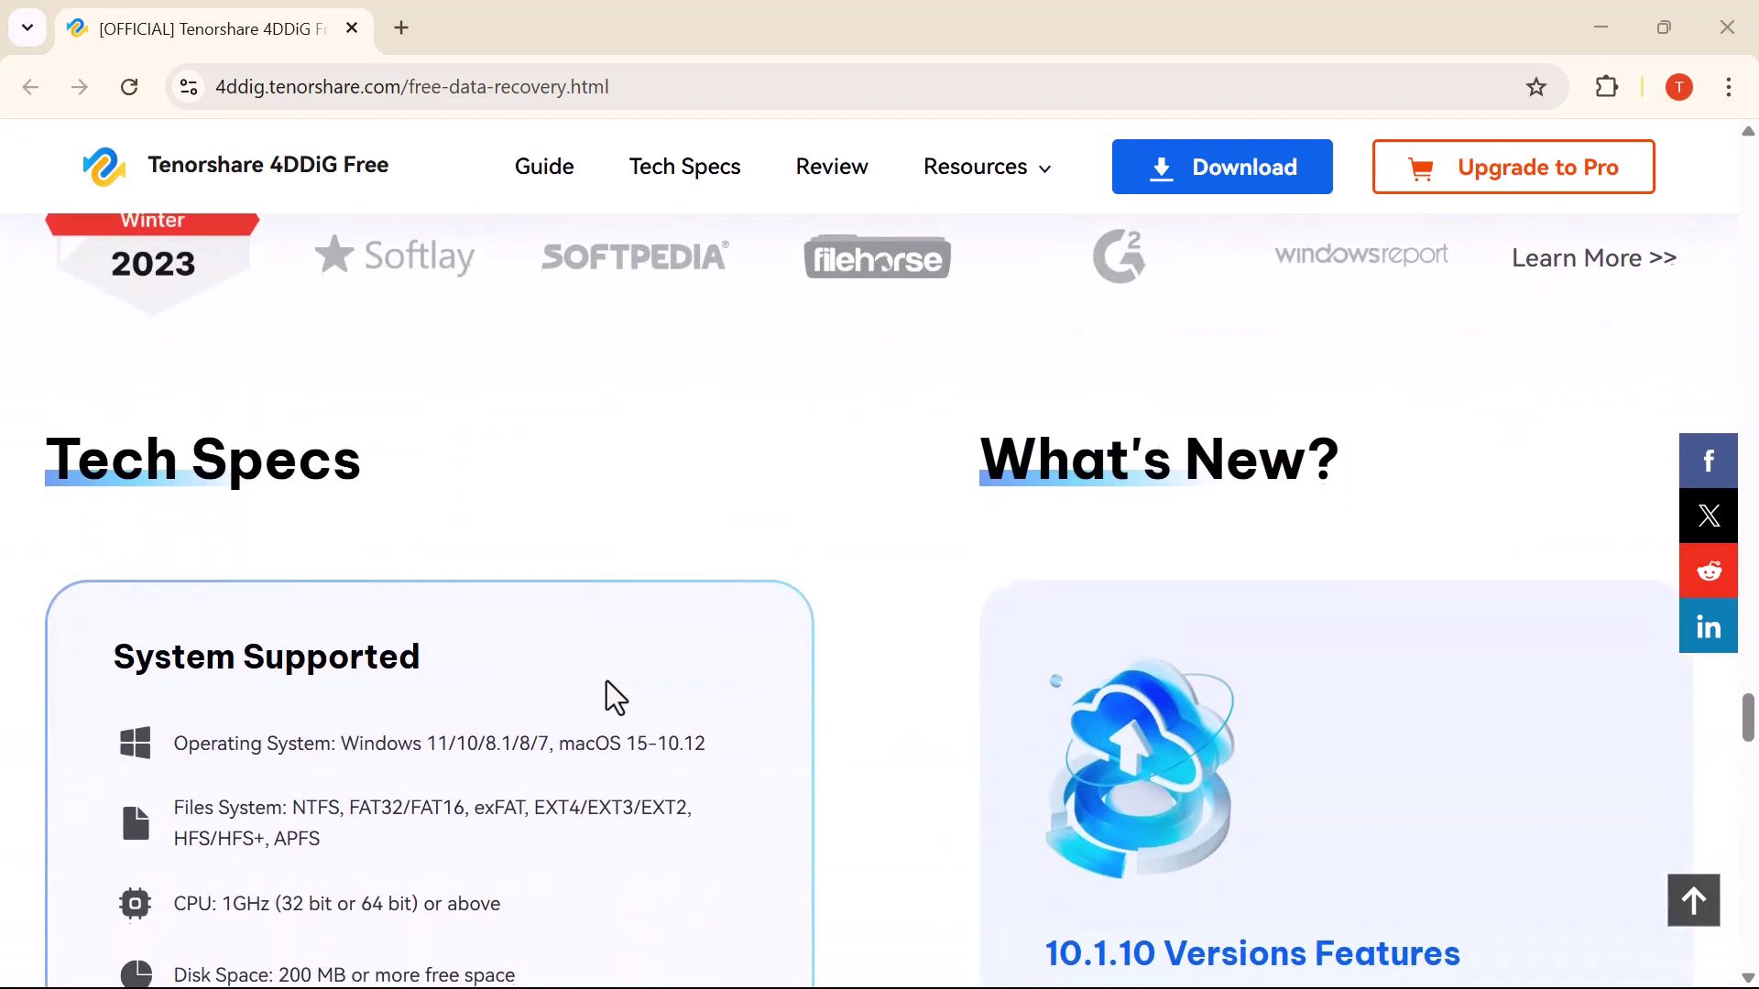
scroll(607, 680, "up", 20)
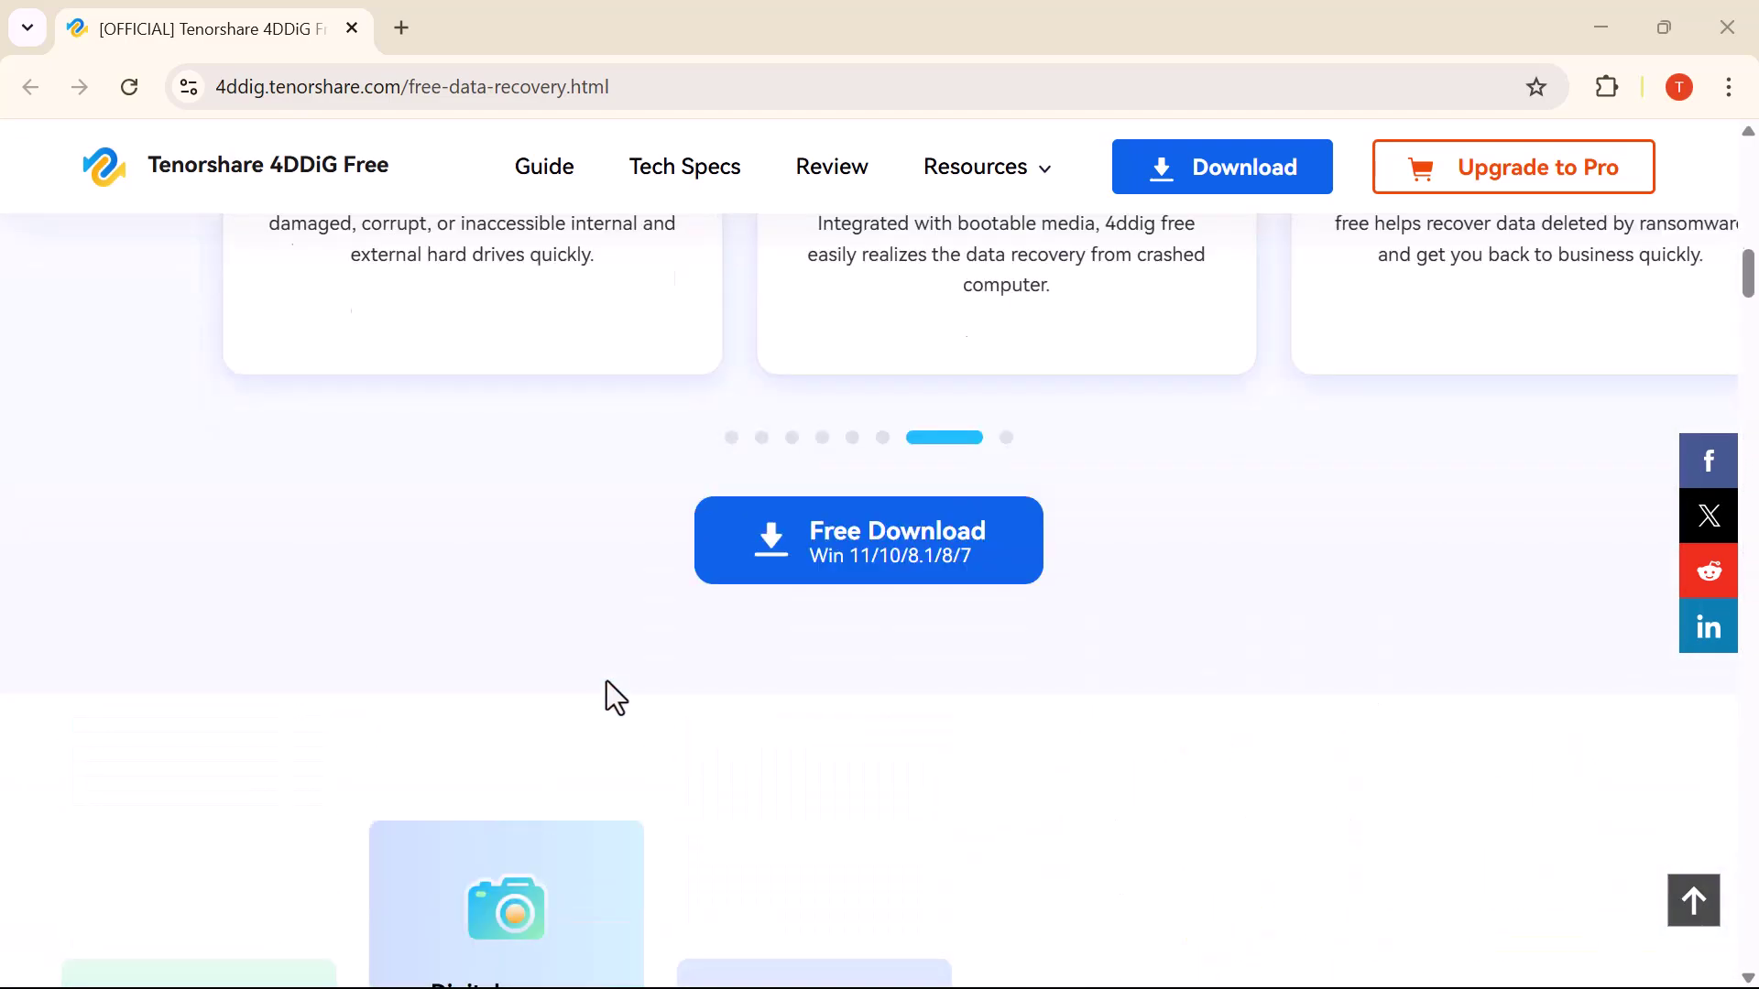
scroll(606, 679, "up", 10)
scroll(606, 680, "down", 4)
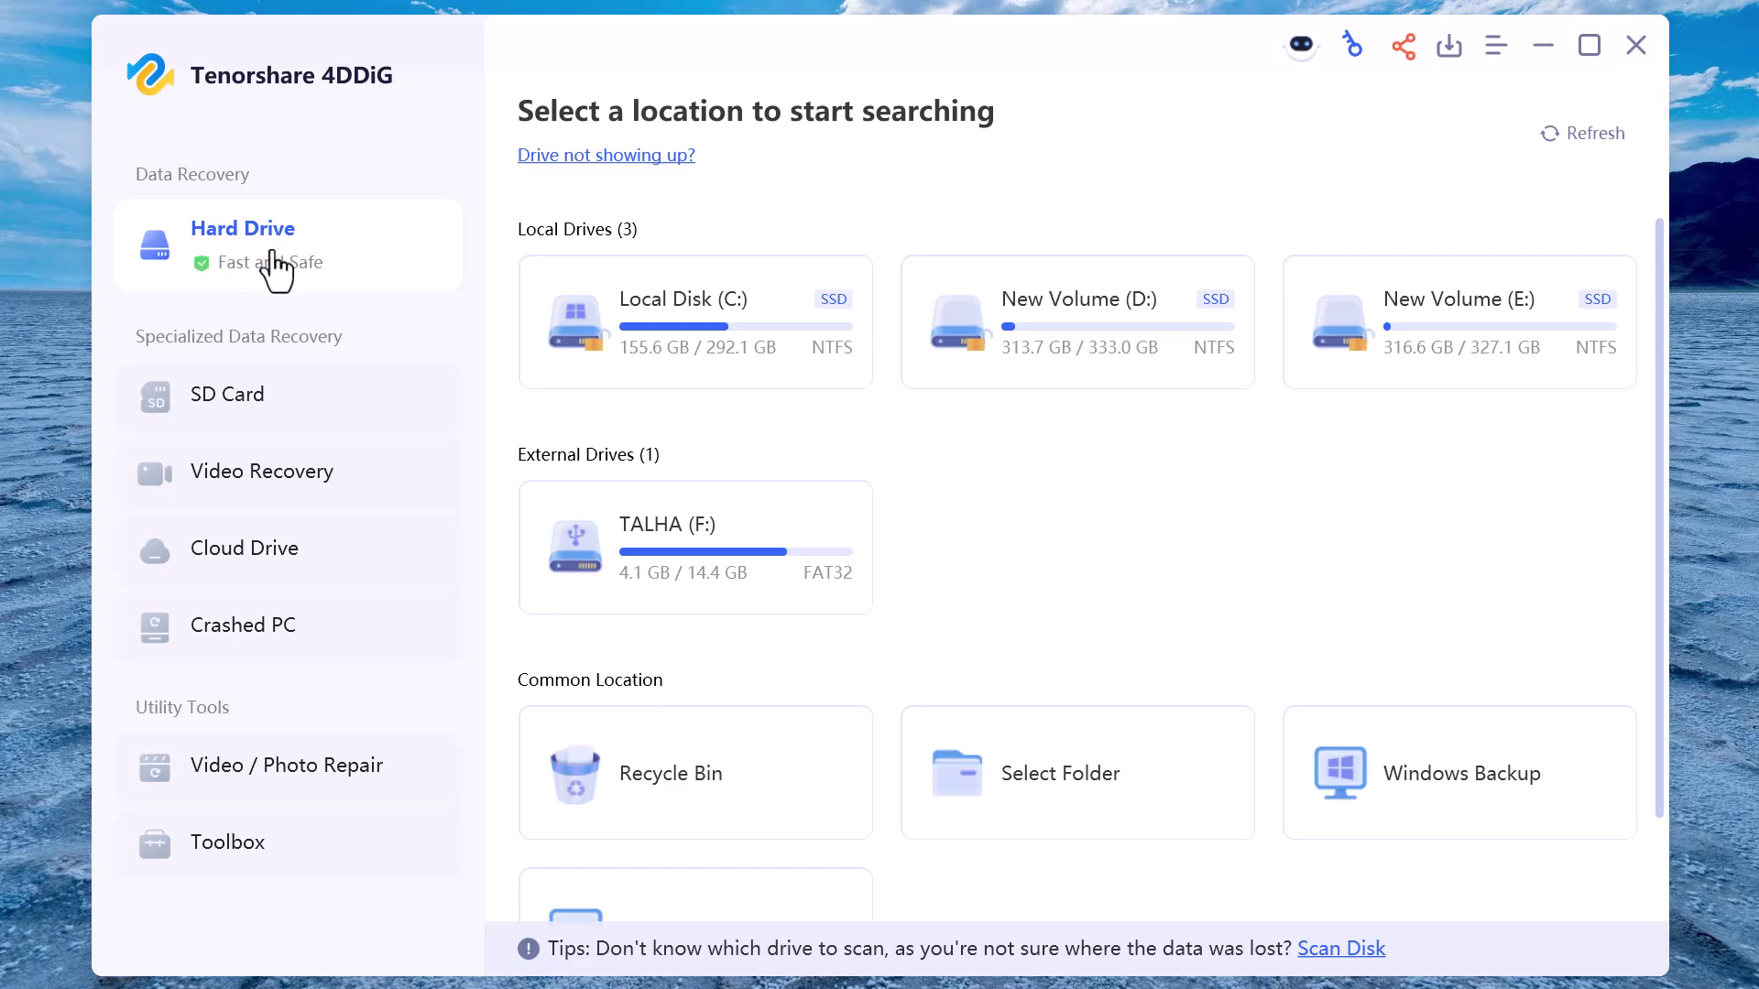
Step: Look through the SD Card, Video Recovery, Cloud Drive and Crashed PC recovery modes
left_click(261, 413)
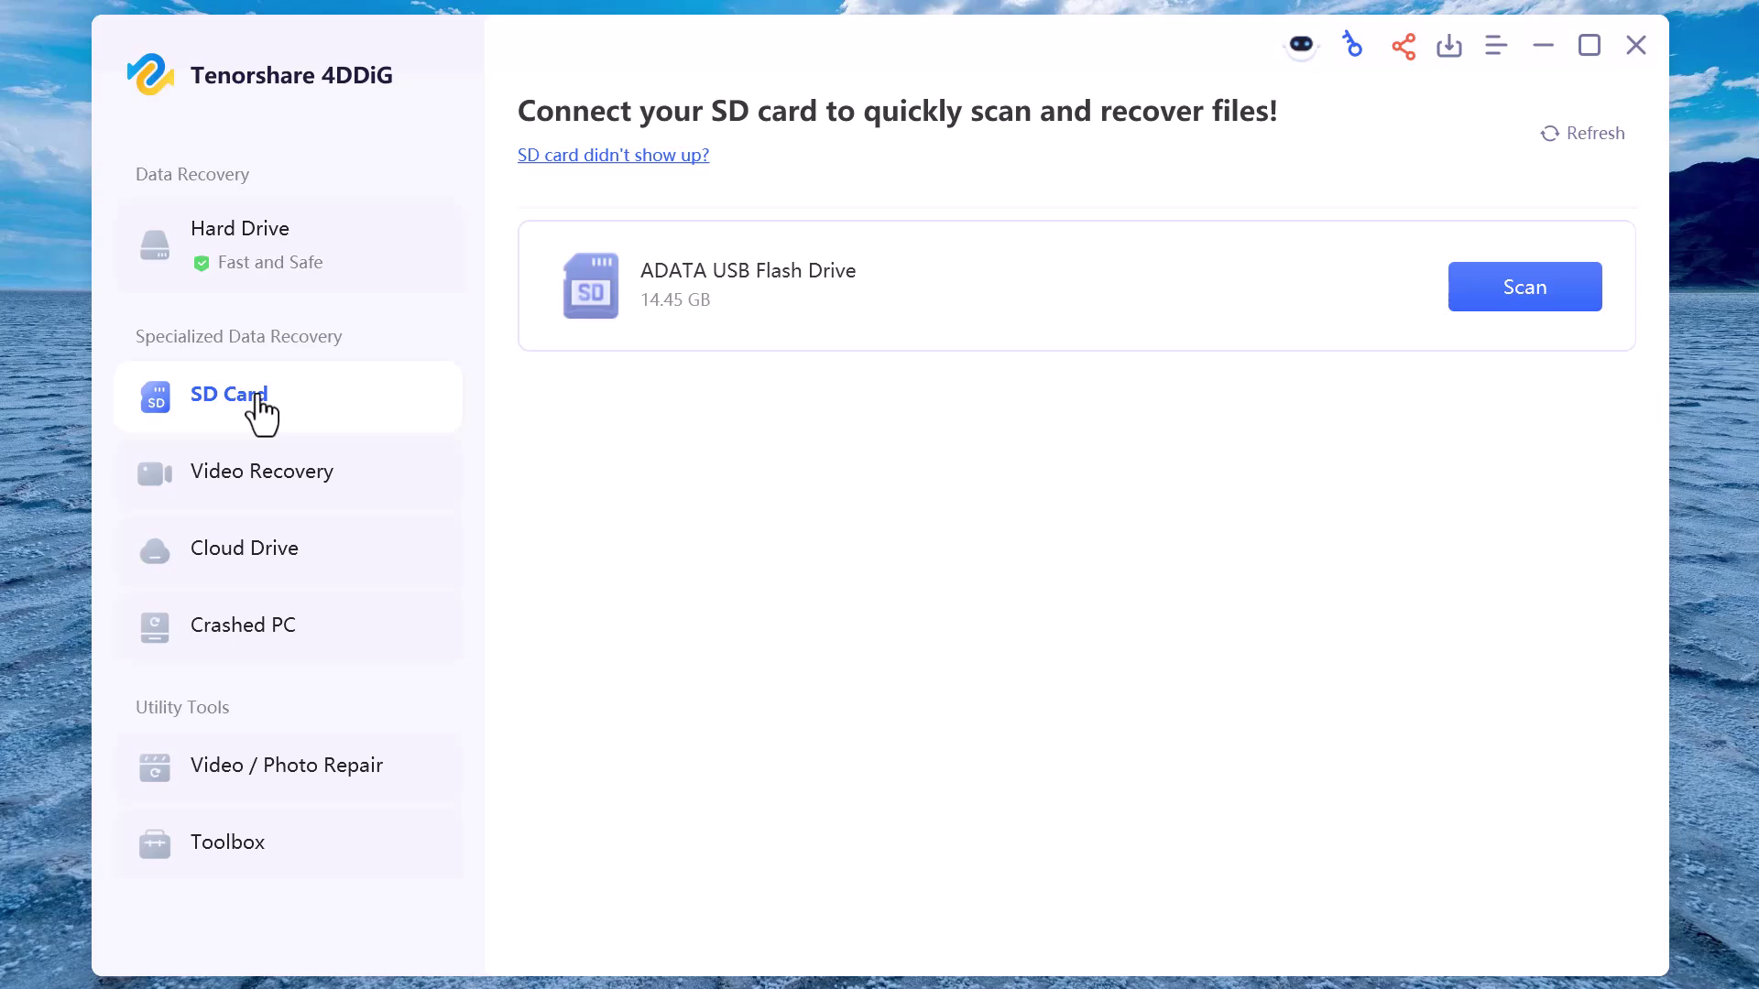
left_click(272, 486)
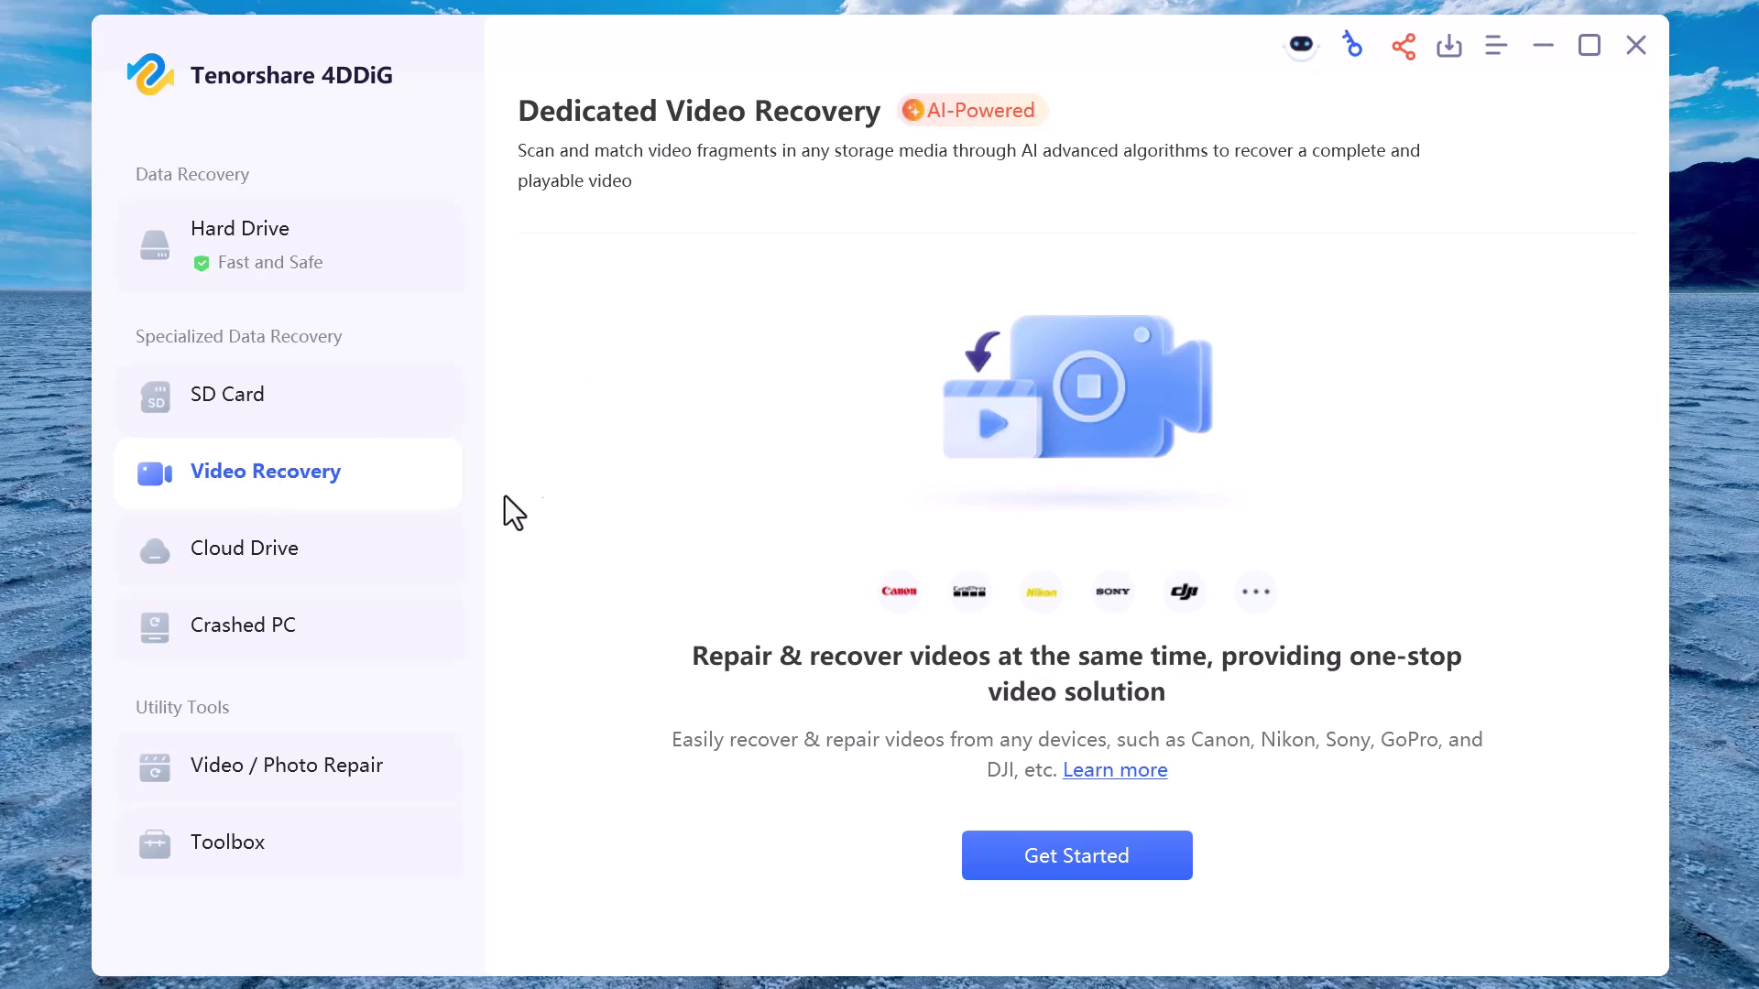
left_click(287, 570)
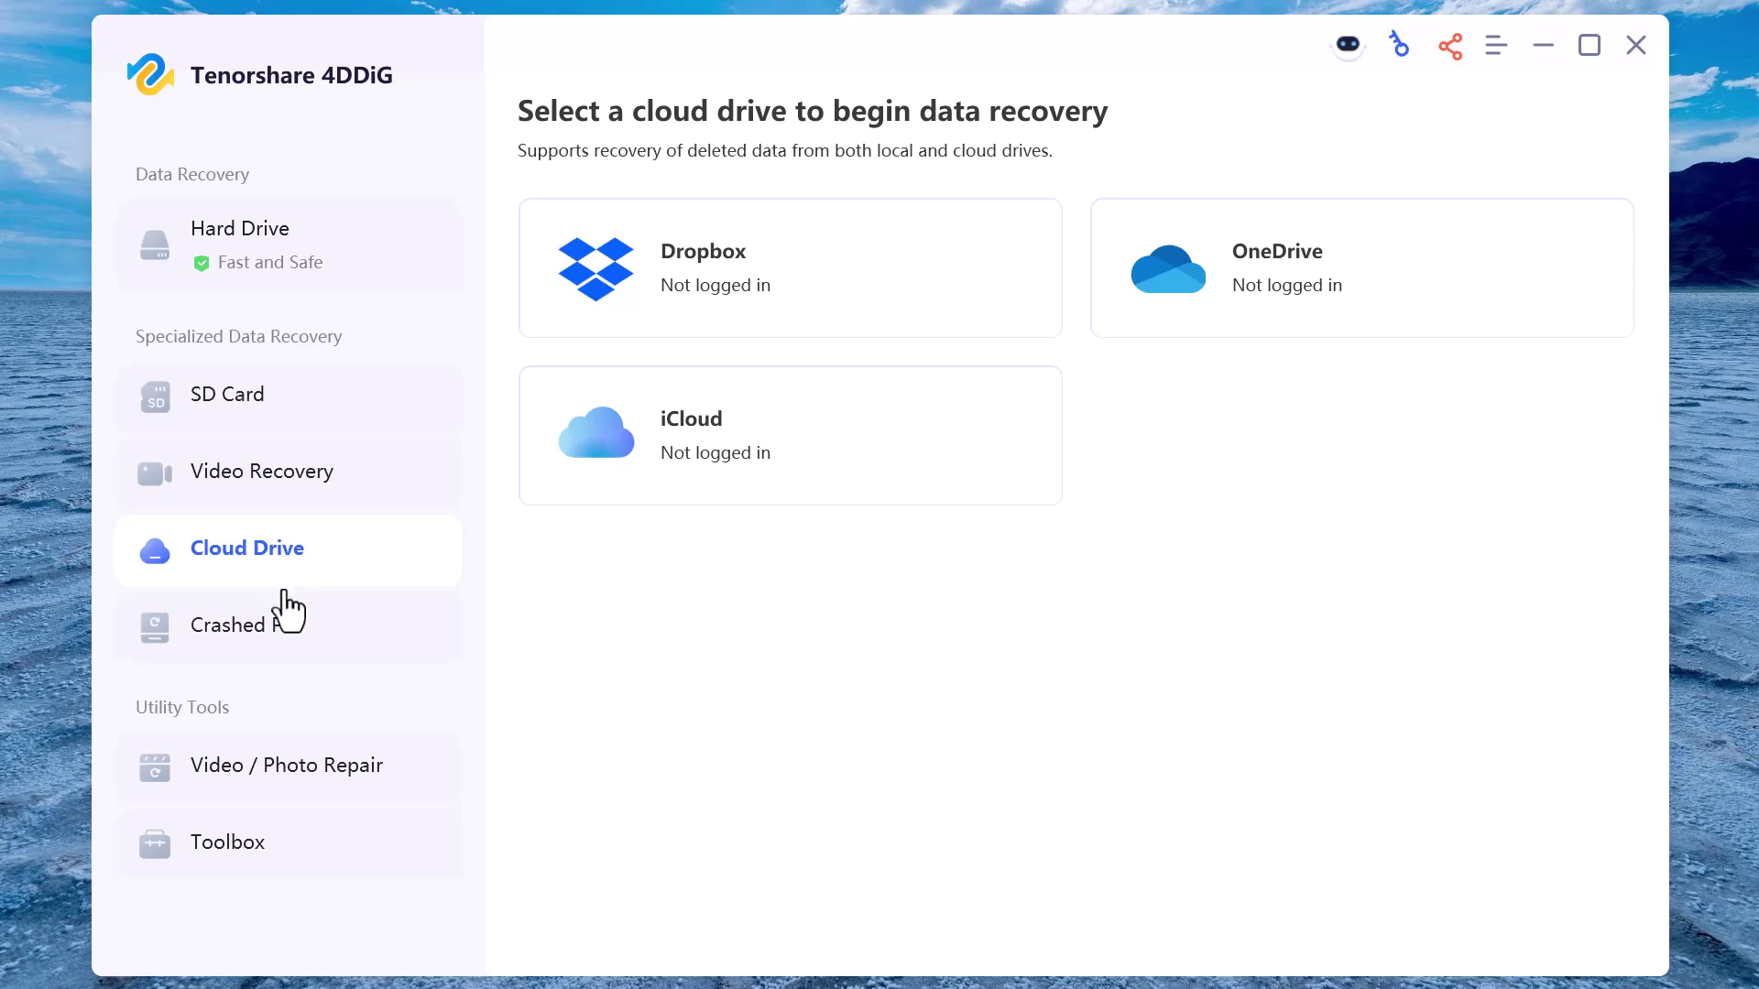
left_click(282, 642)
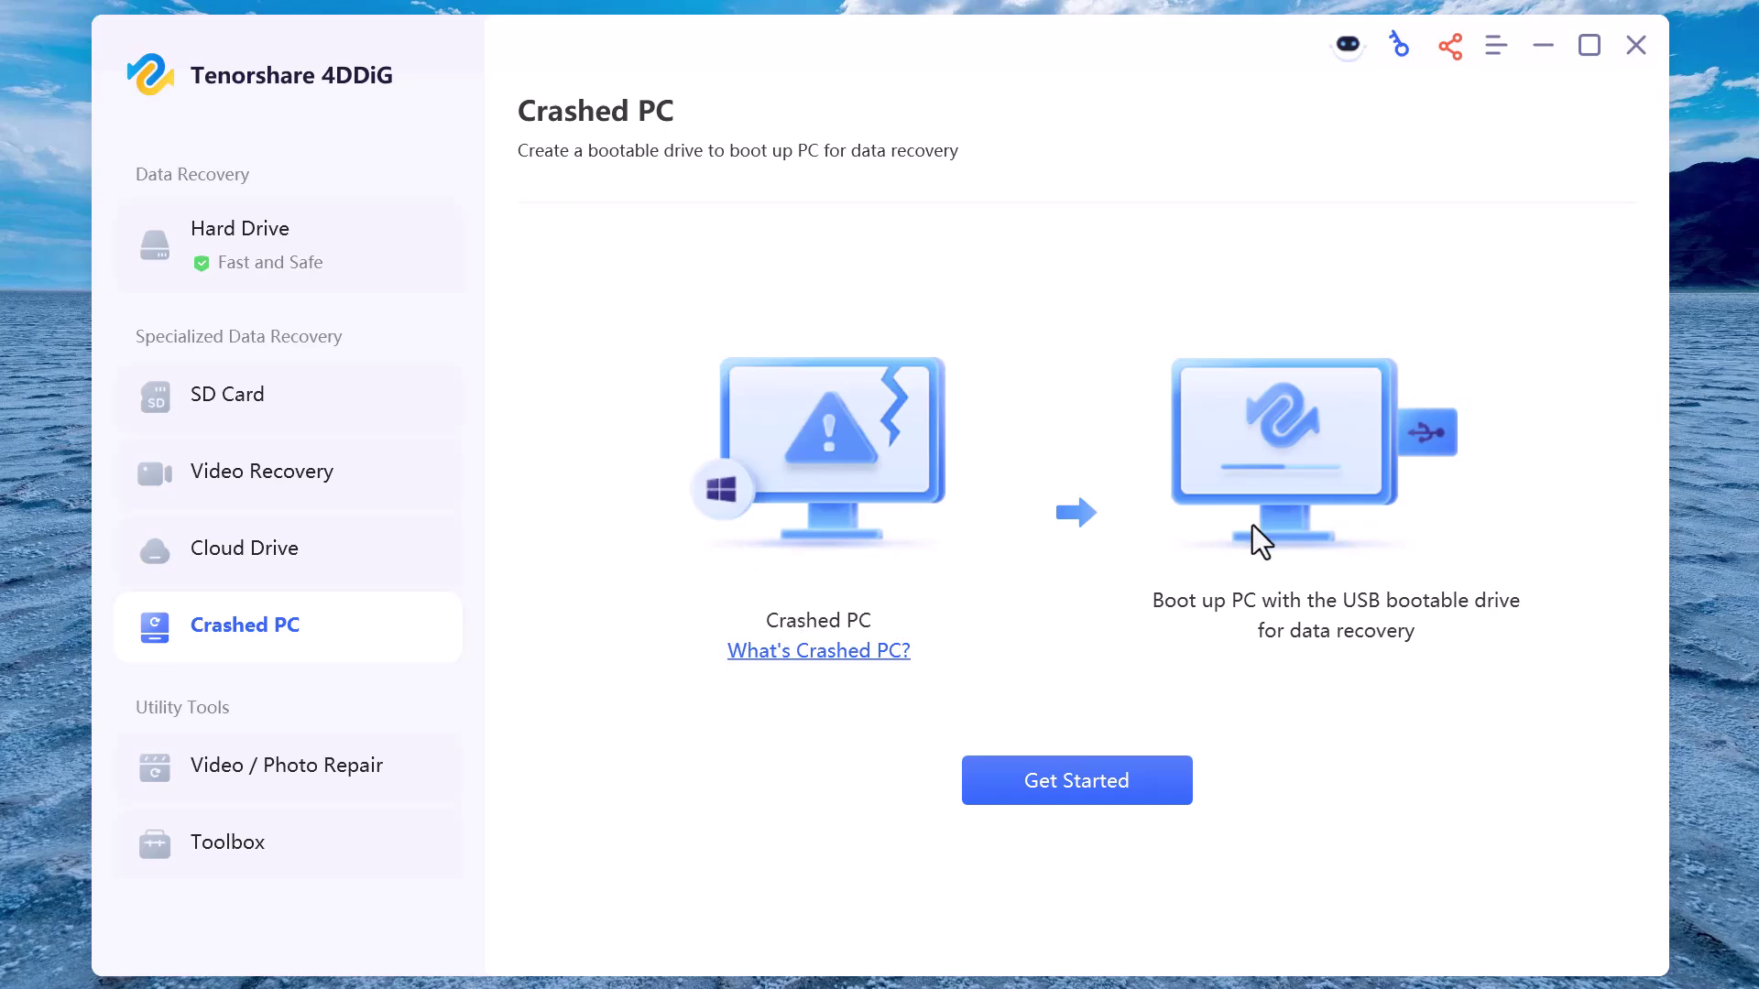
Step: Review Video / Photo Repair and Toolbox, then return to Hard Drive location selection
left_click(305, 774)
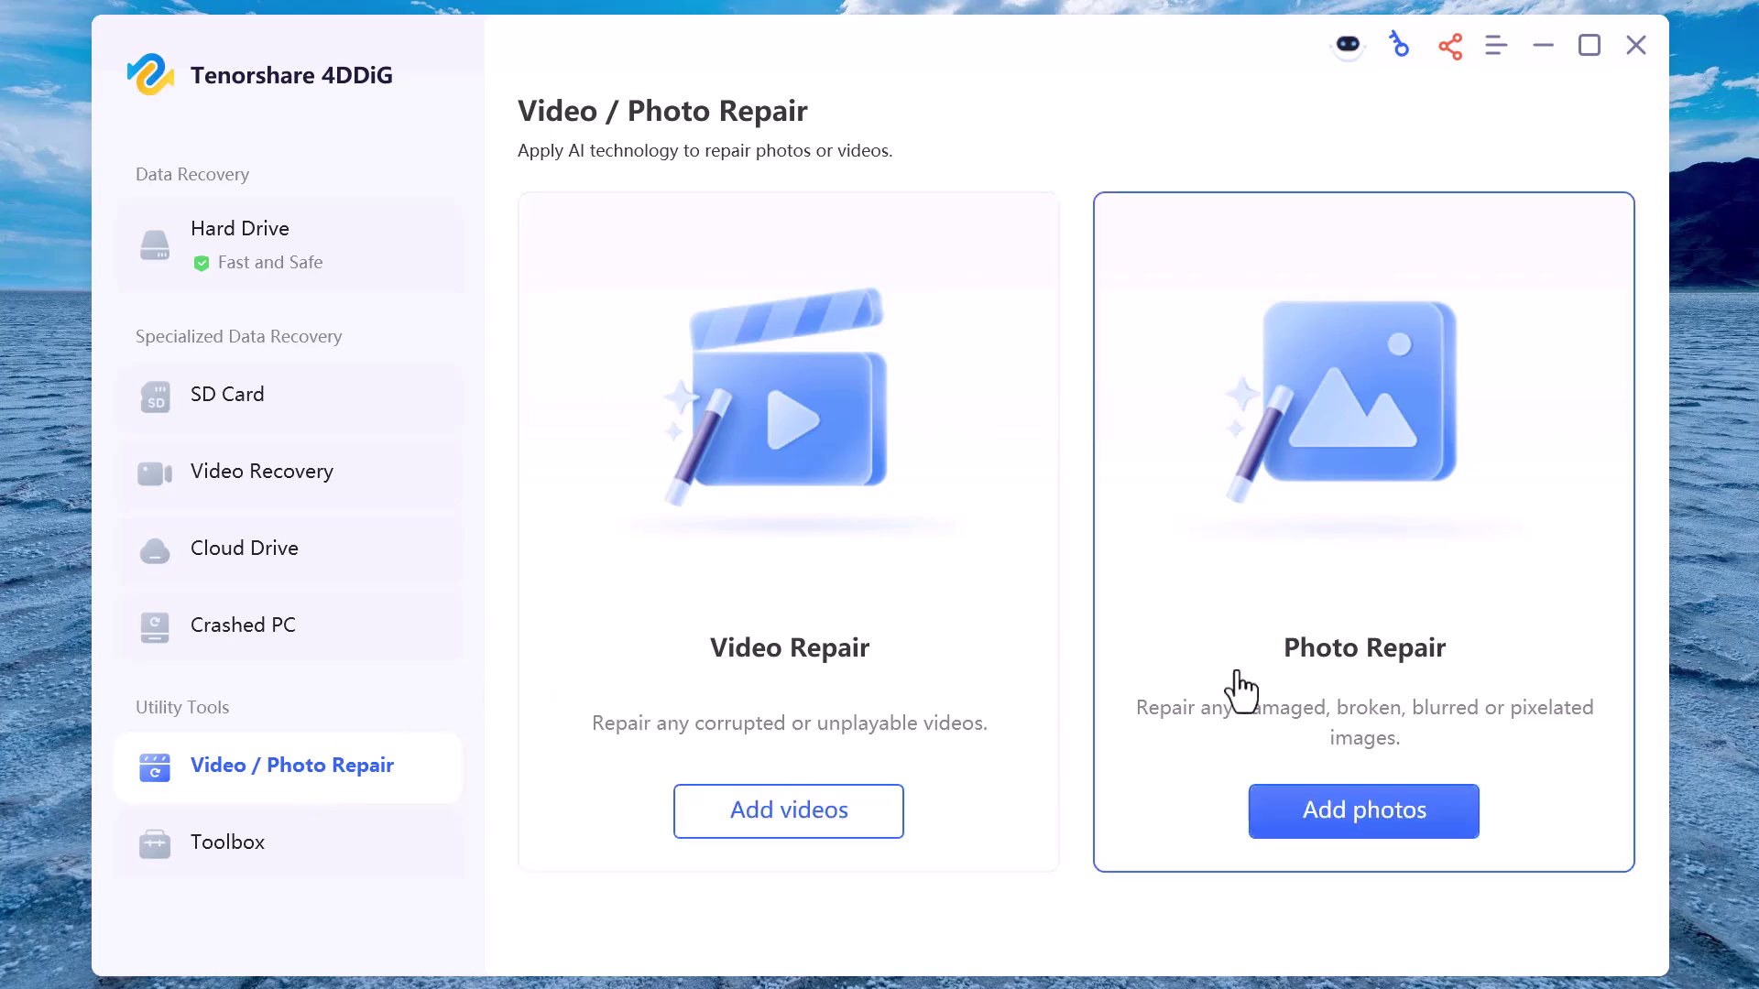
left_click(224, 847)
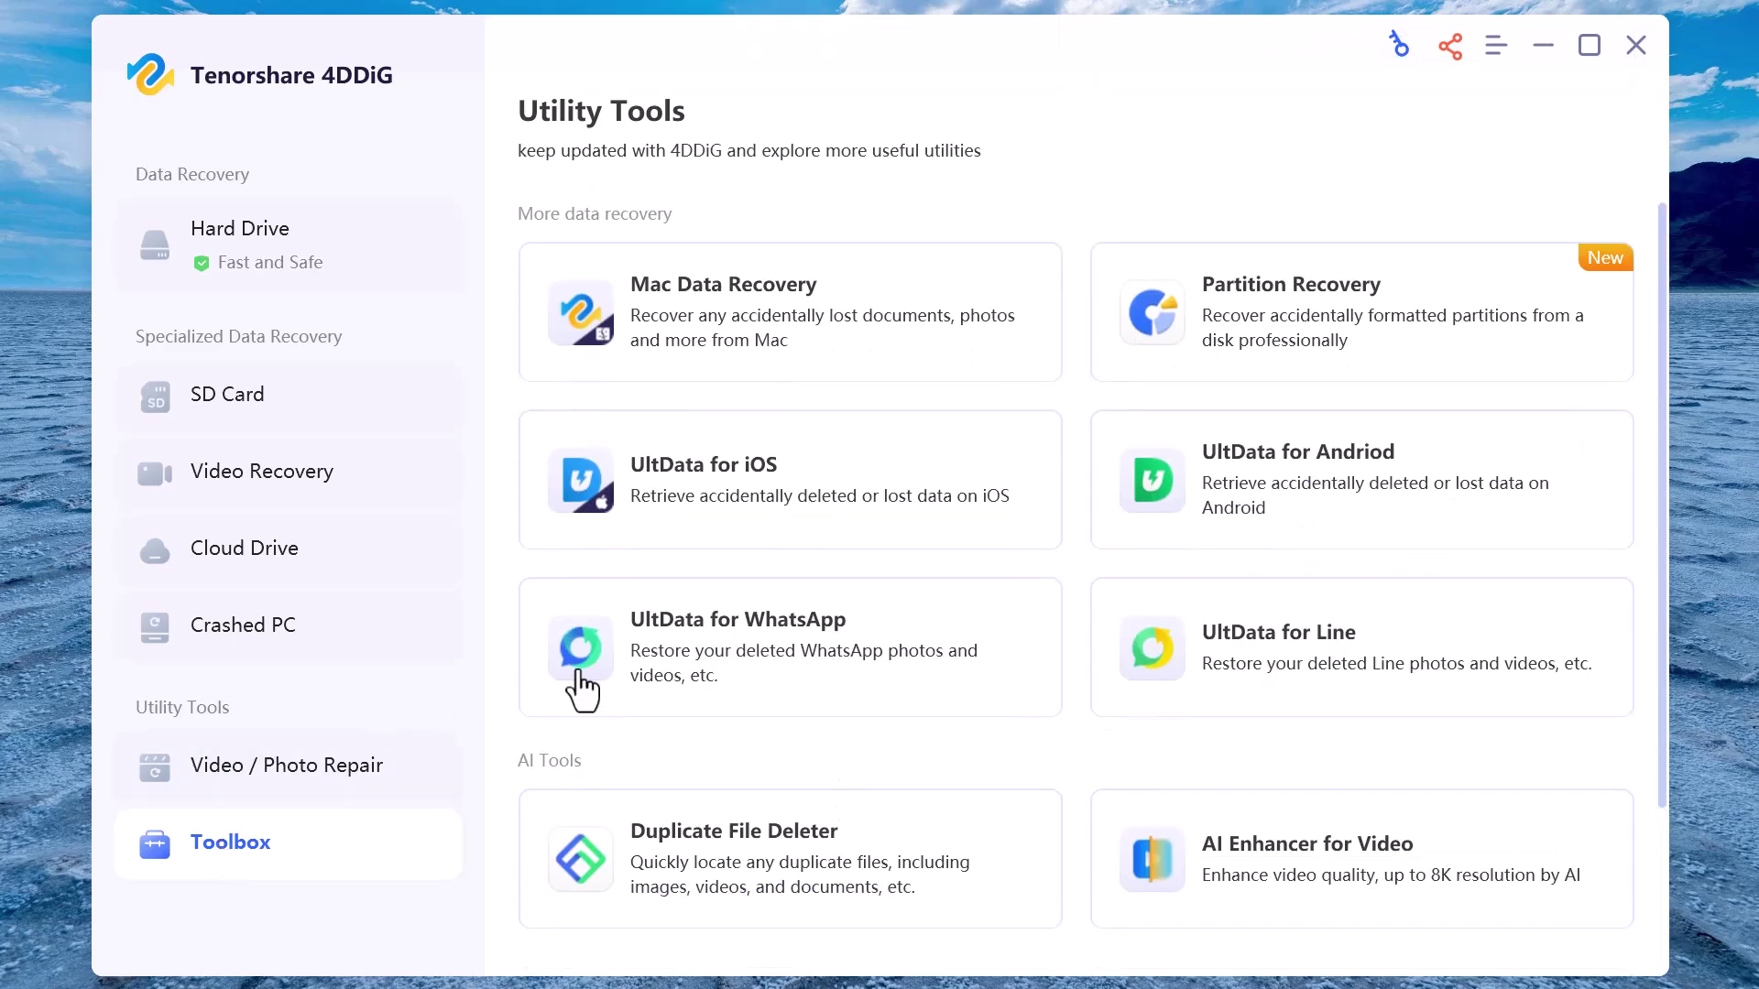
left_click(248, 266)
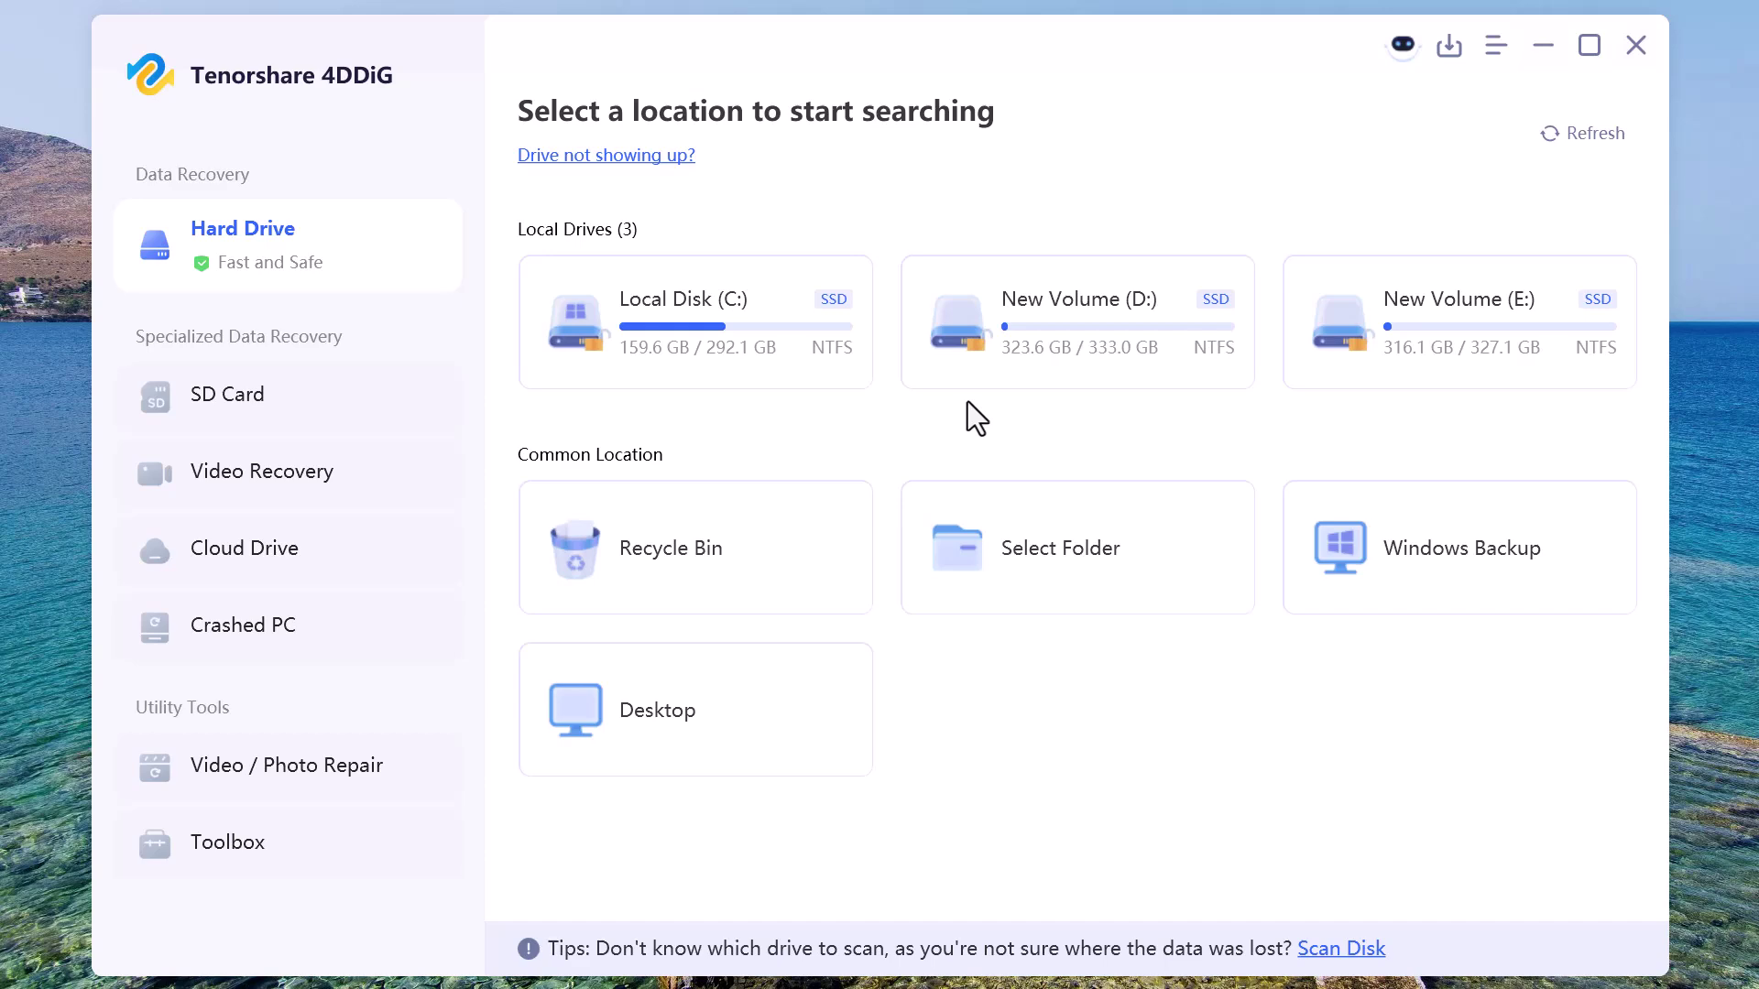
Step: Open D:\data on New Volume (D:) in File Explorer with Large icons view
left_click(36, 207)
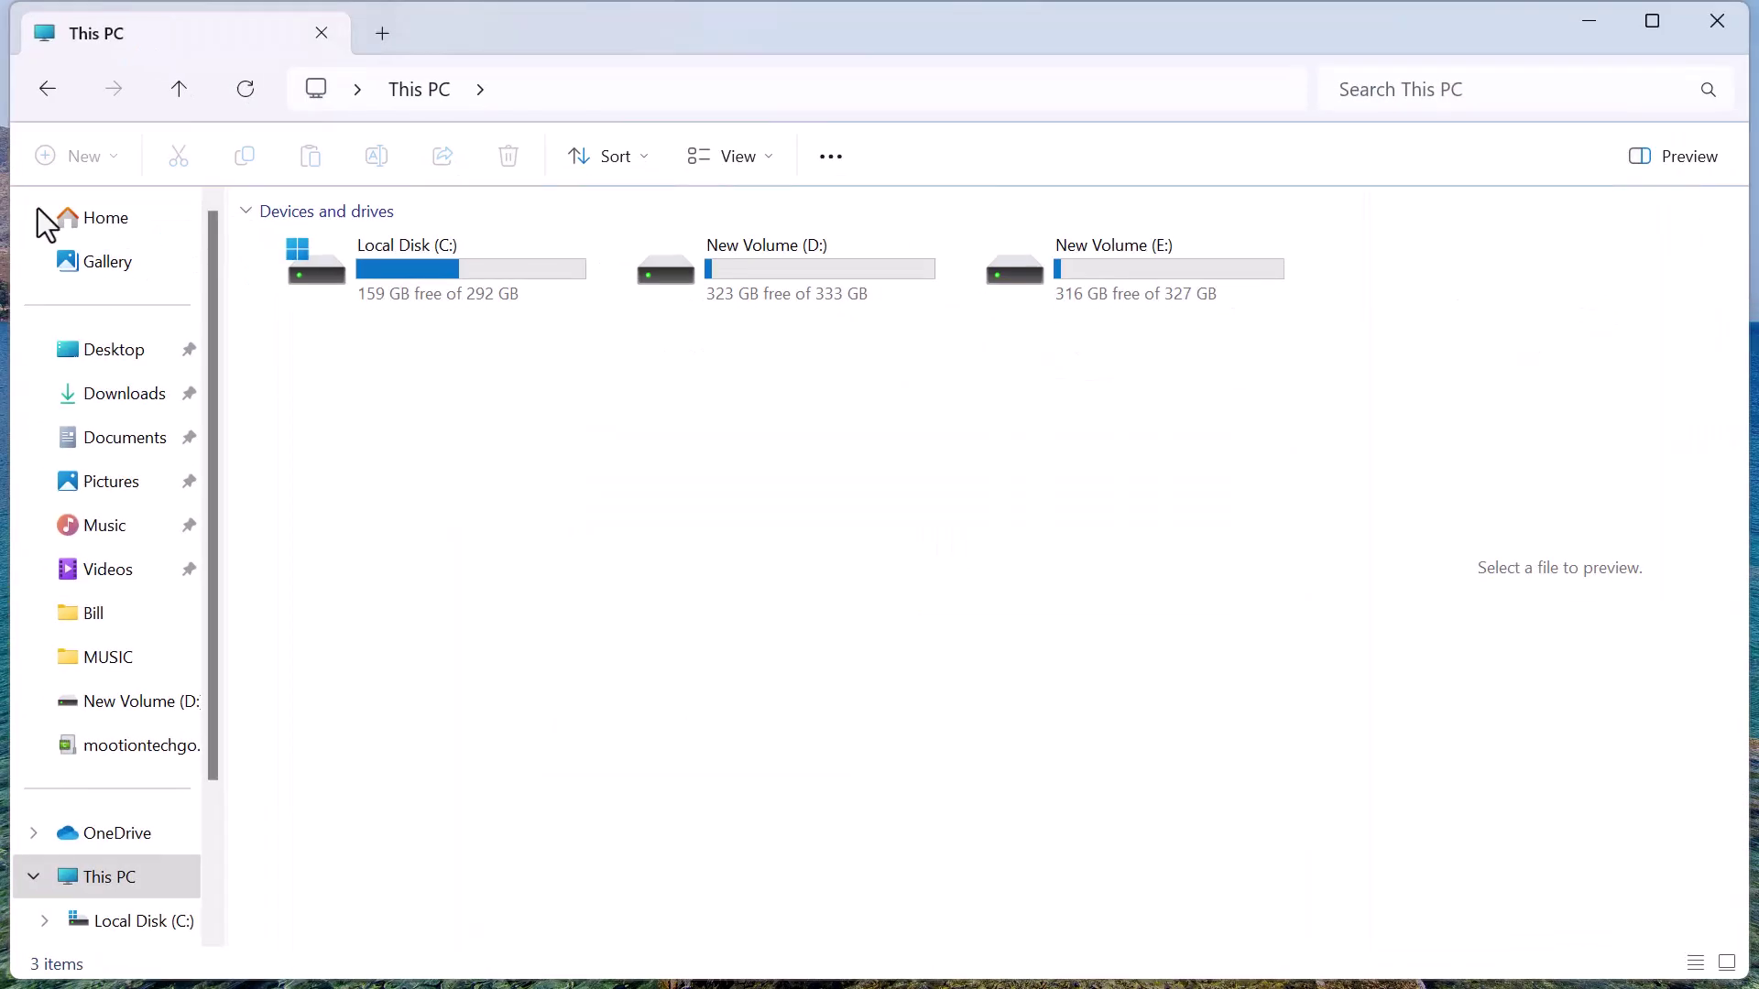
double_click(812, 267)
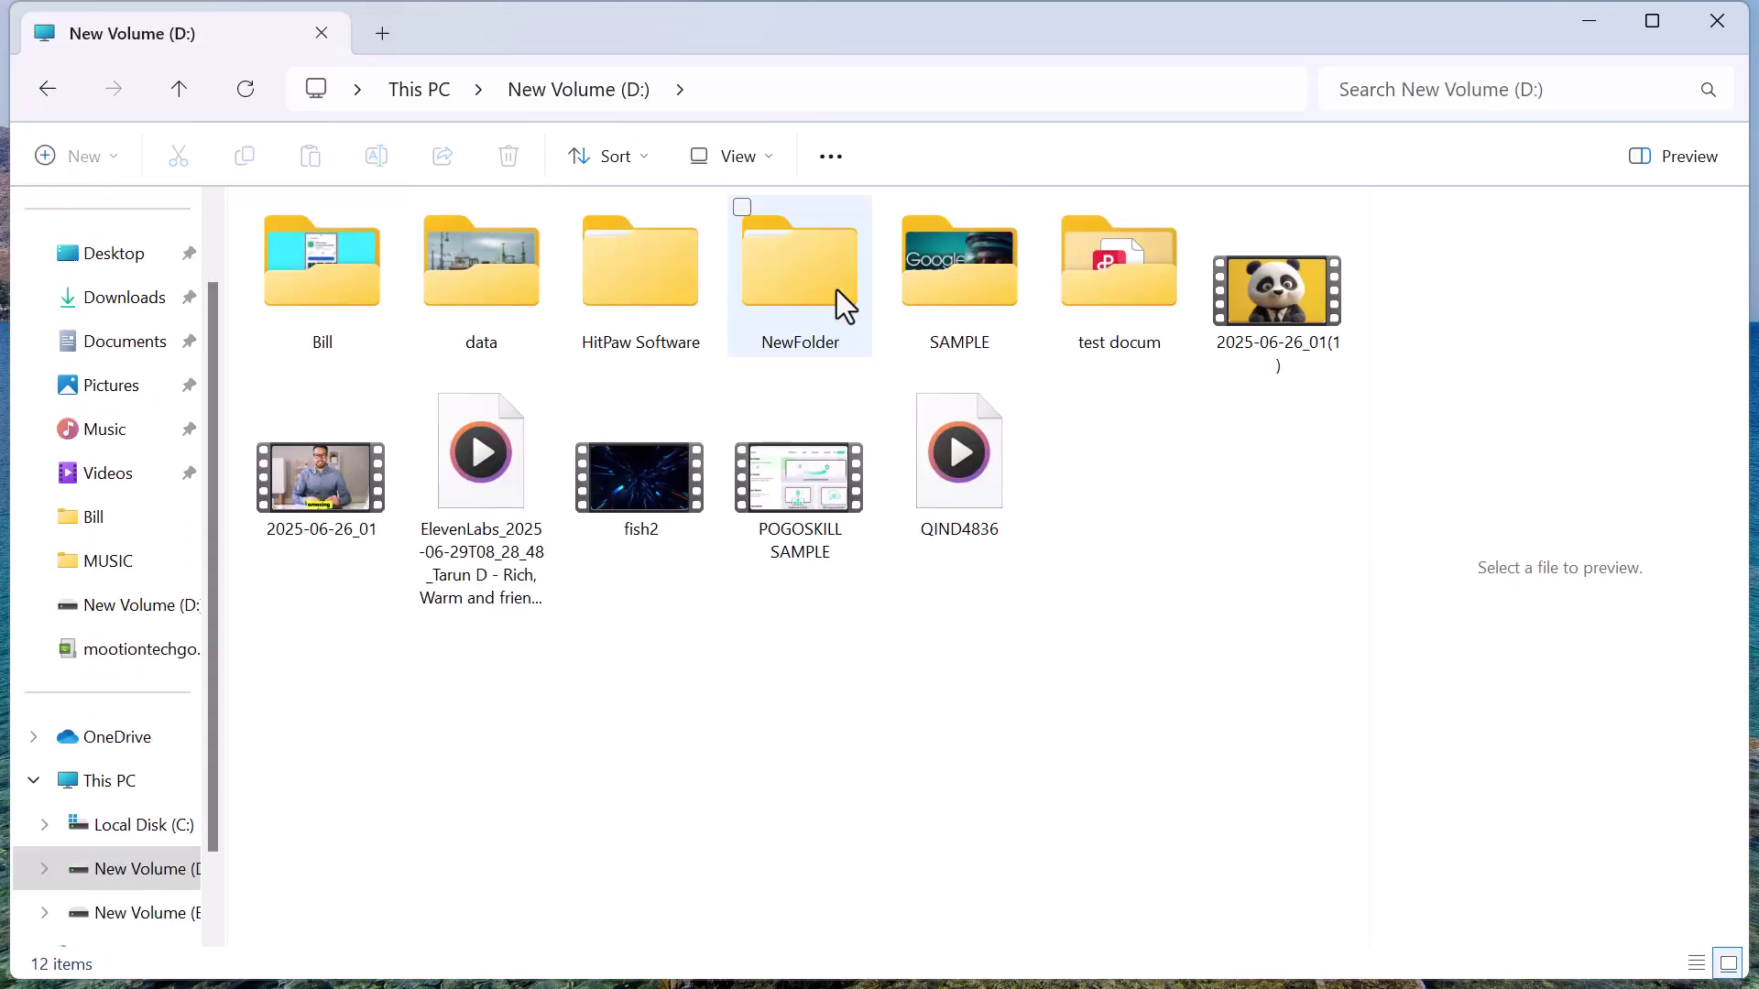
left_click(733, 321)
double_click(495, 295)
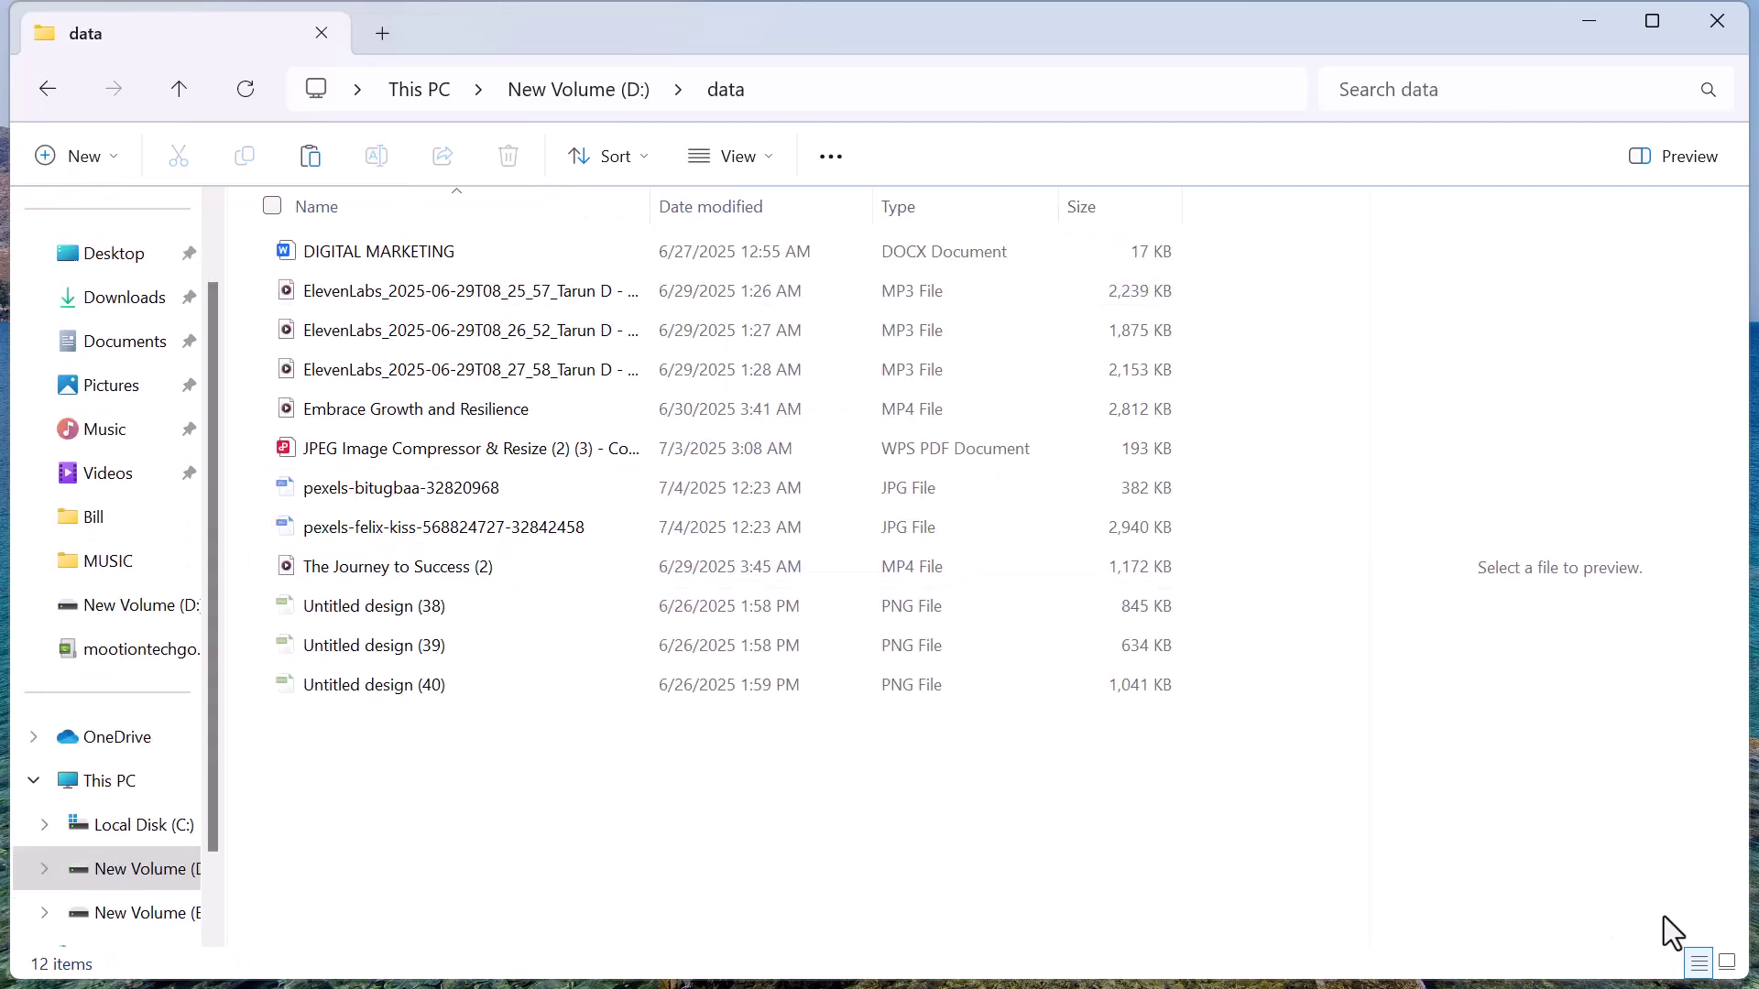
left_click(1728, 964)
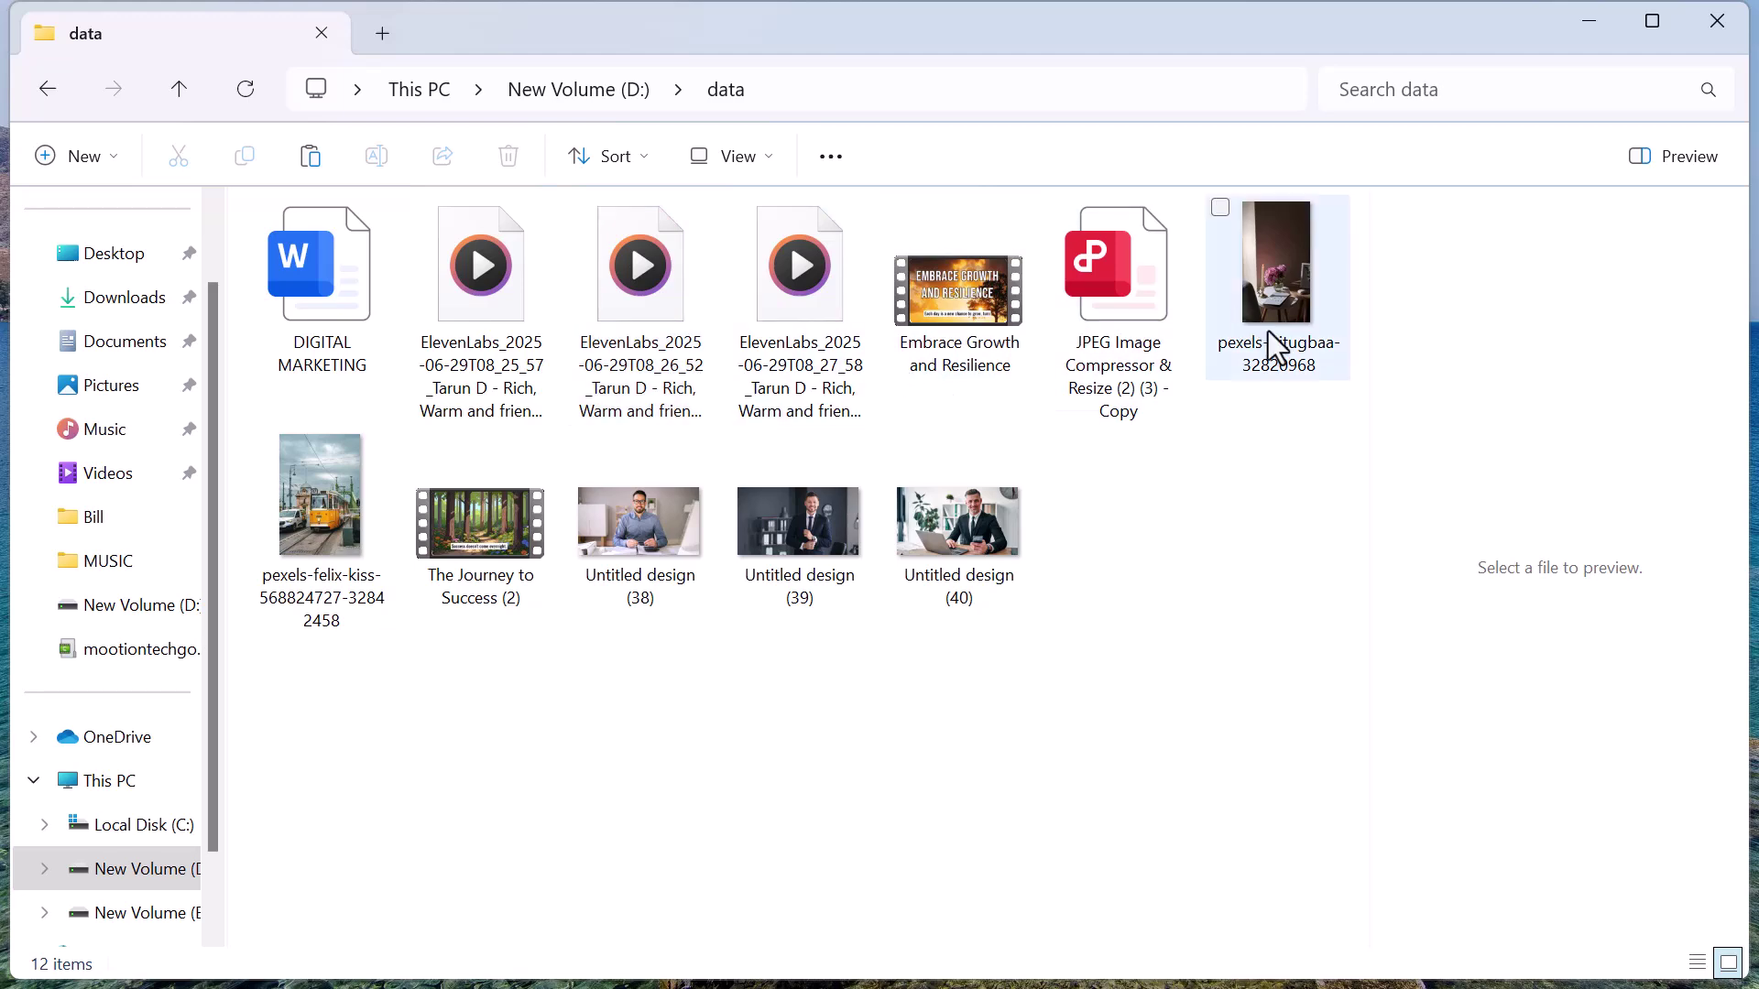
Step: Delete all twelve files in the data folder and minimize the window
left_click(377, 503)
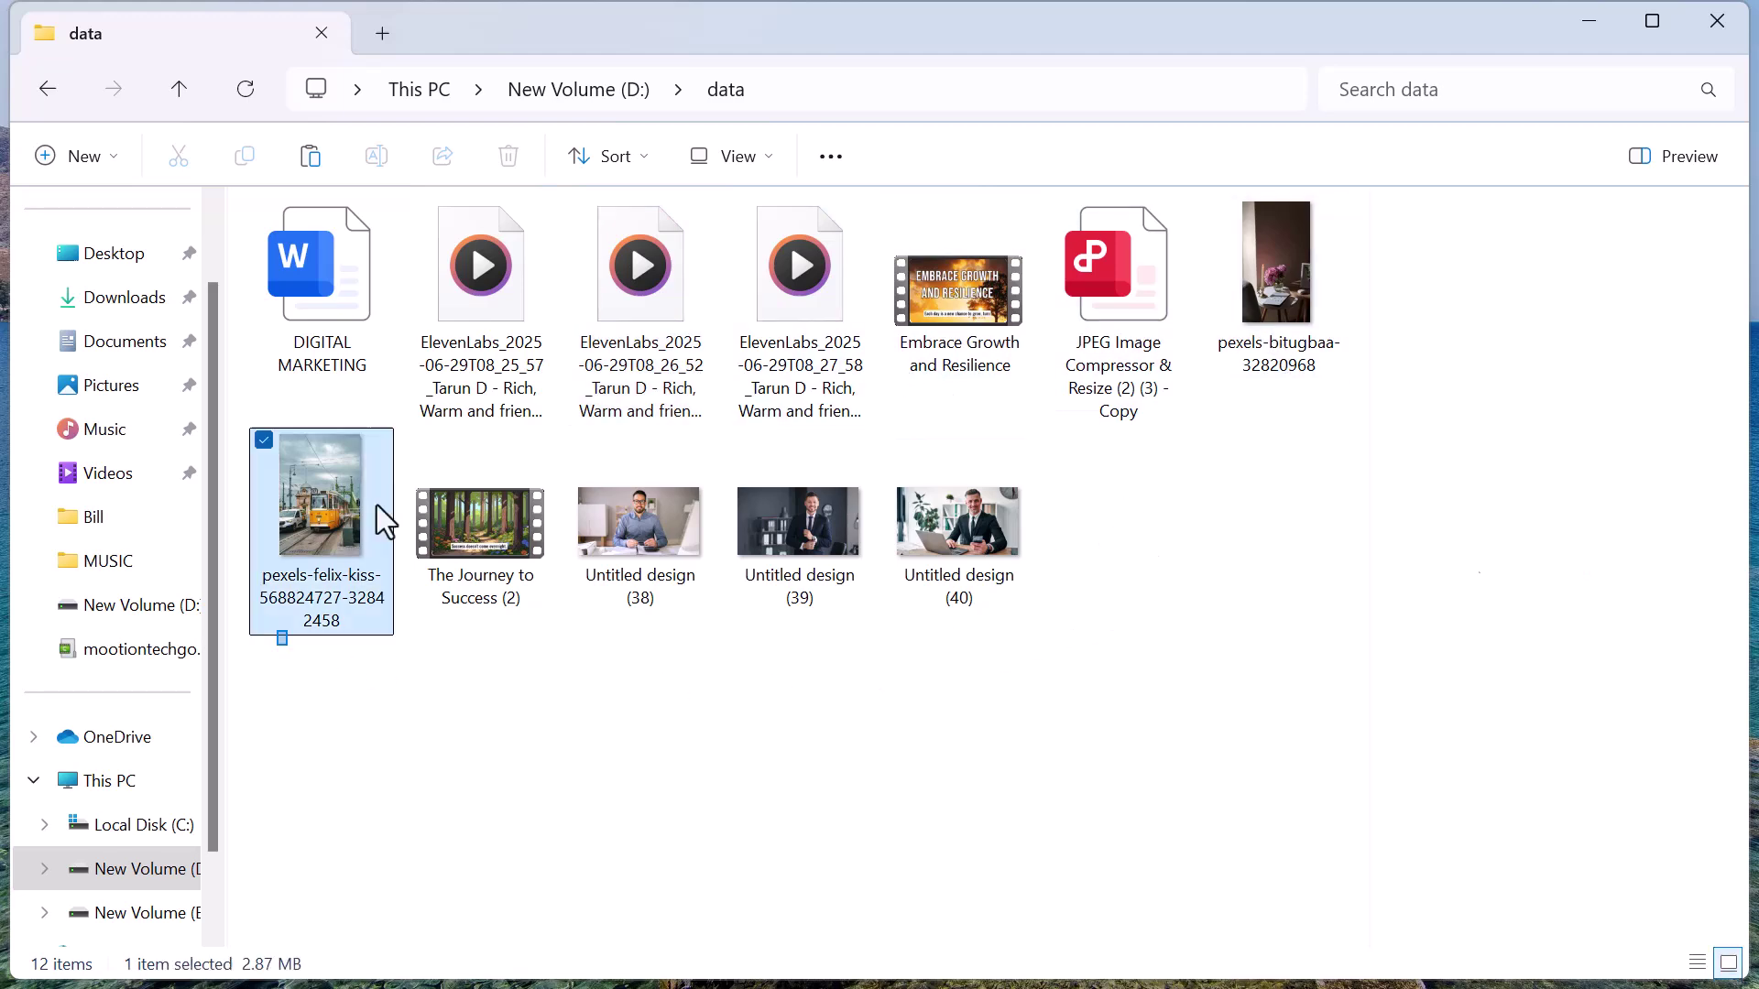
key("ctrl+a")
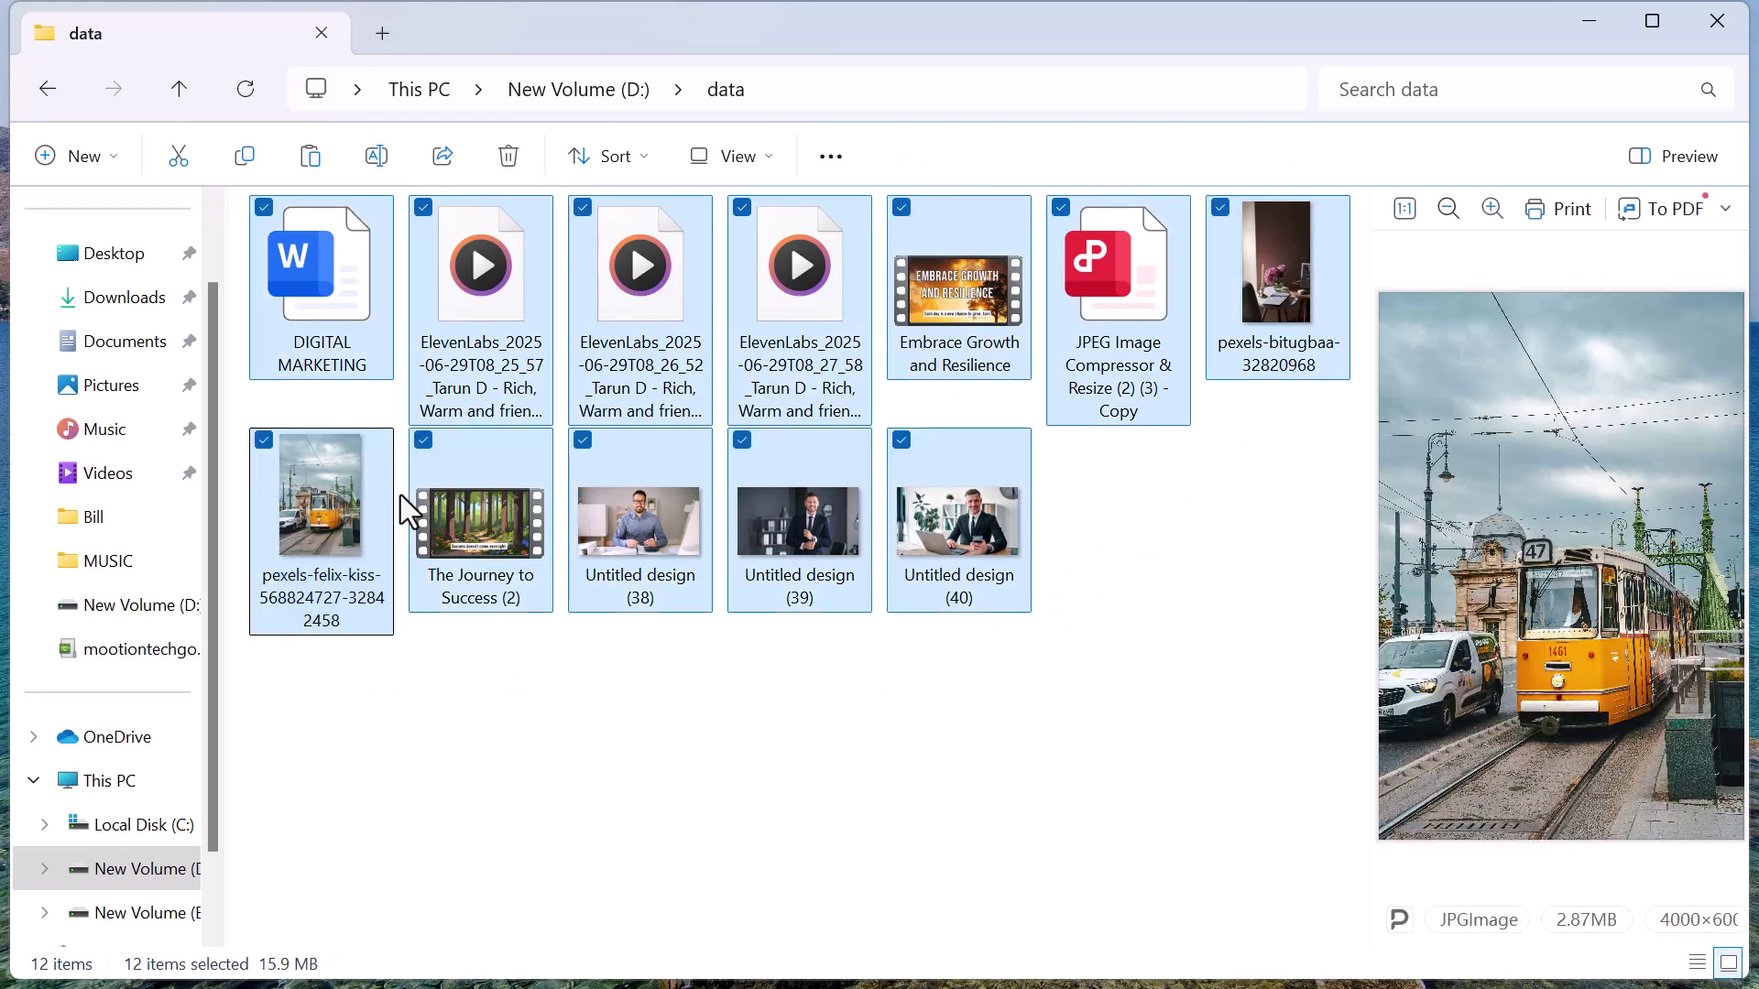
key("Delete")
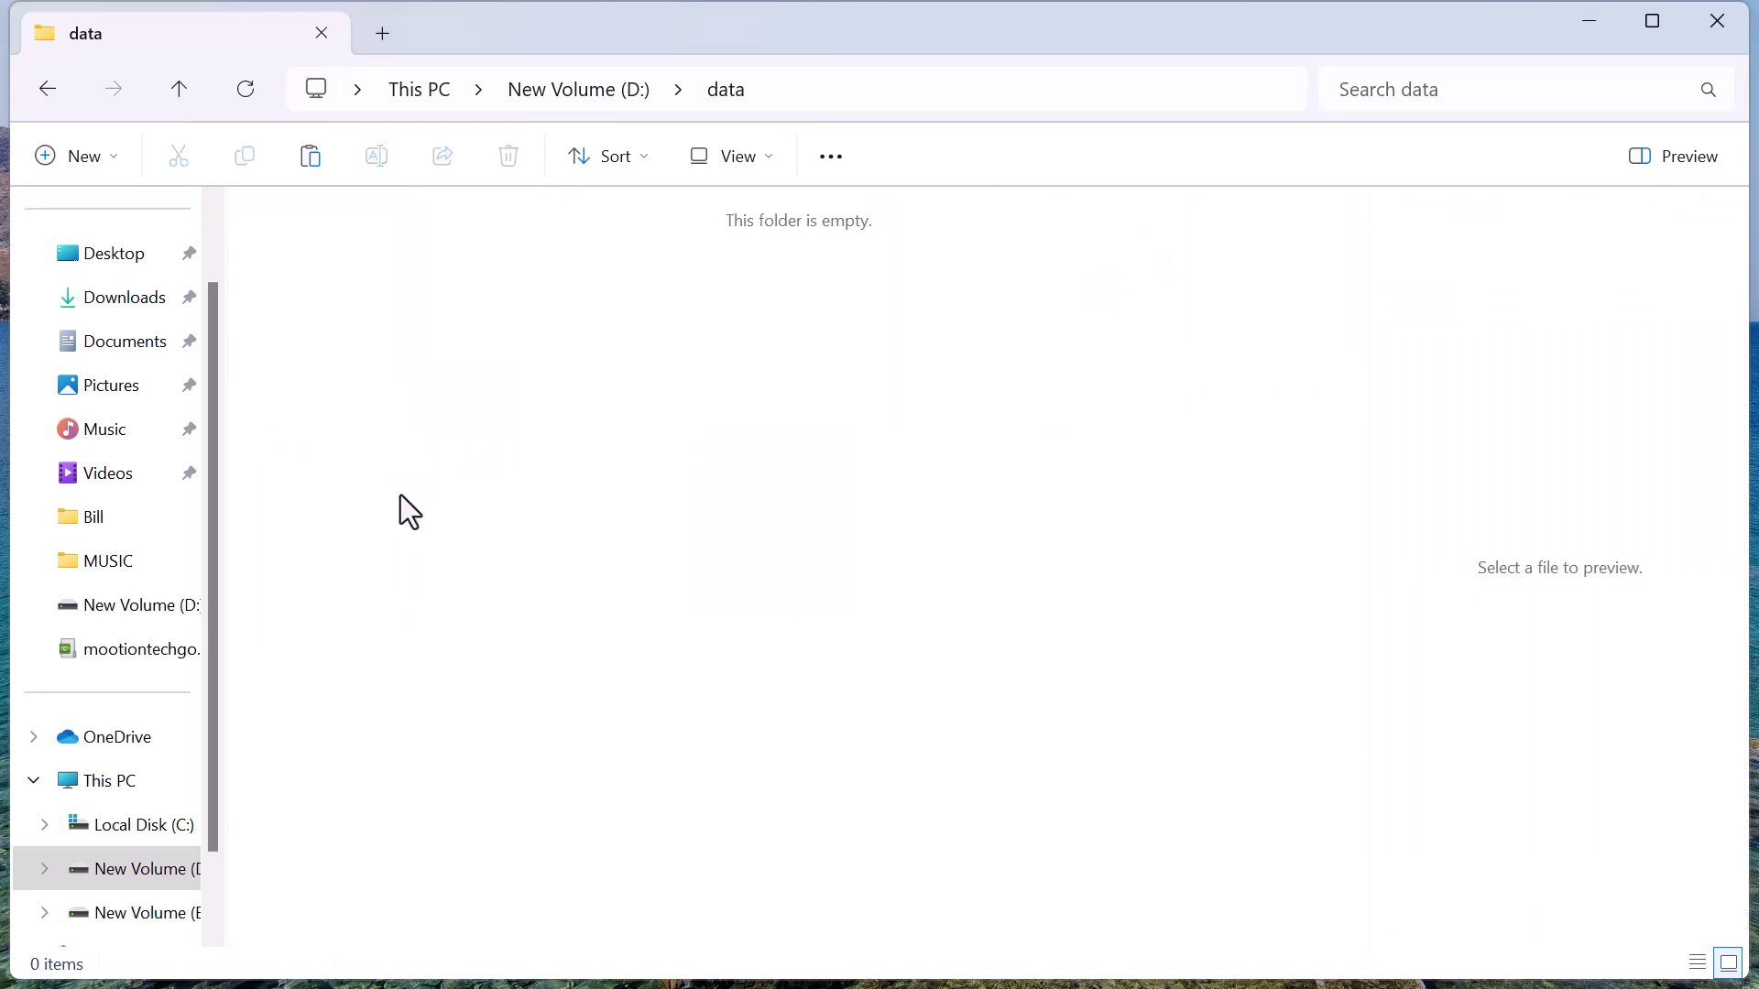
left_click(1592, 20)
Step: Empty the Recycle Bin so the deleted files are gone permanently
right_click(44, 339)
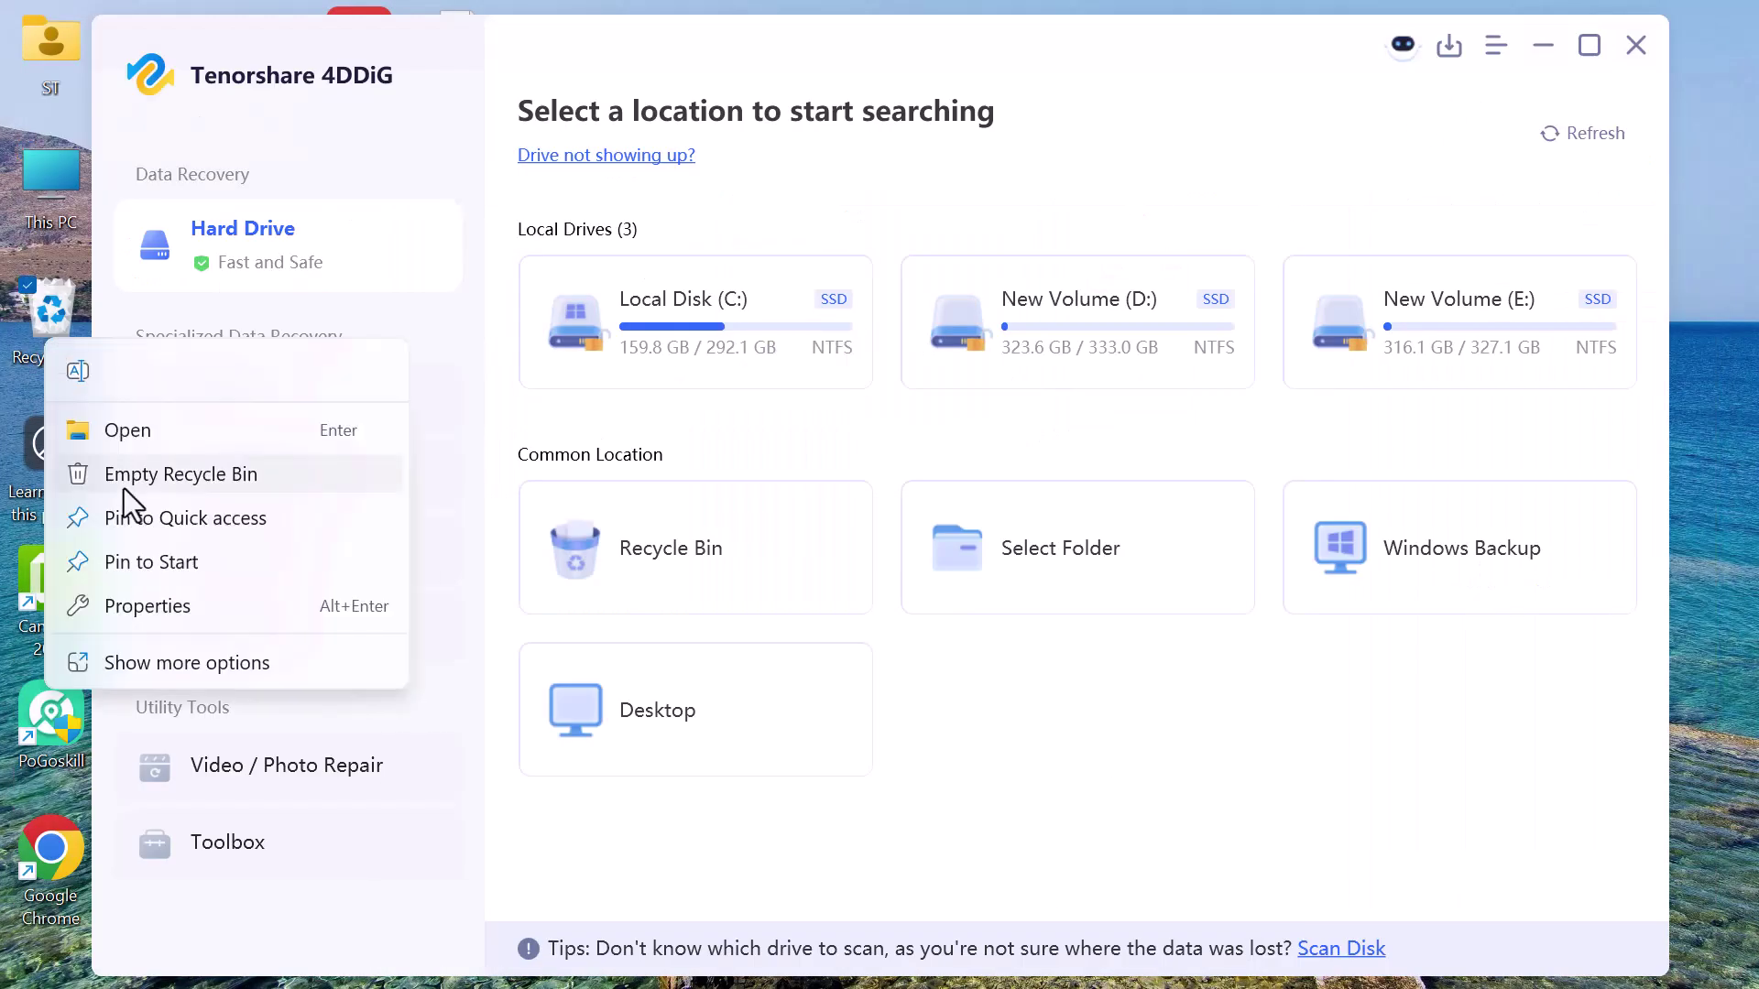
left_click(123, 475)
left_click(983, 534)
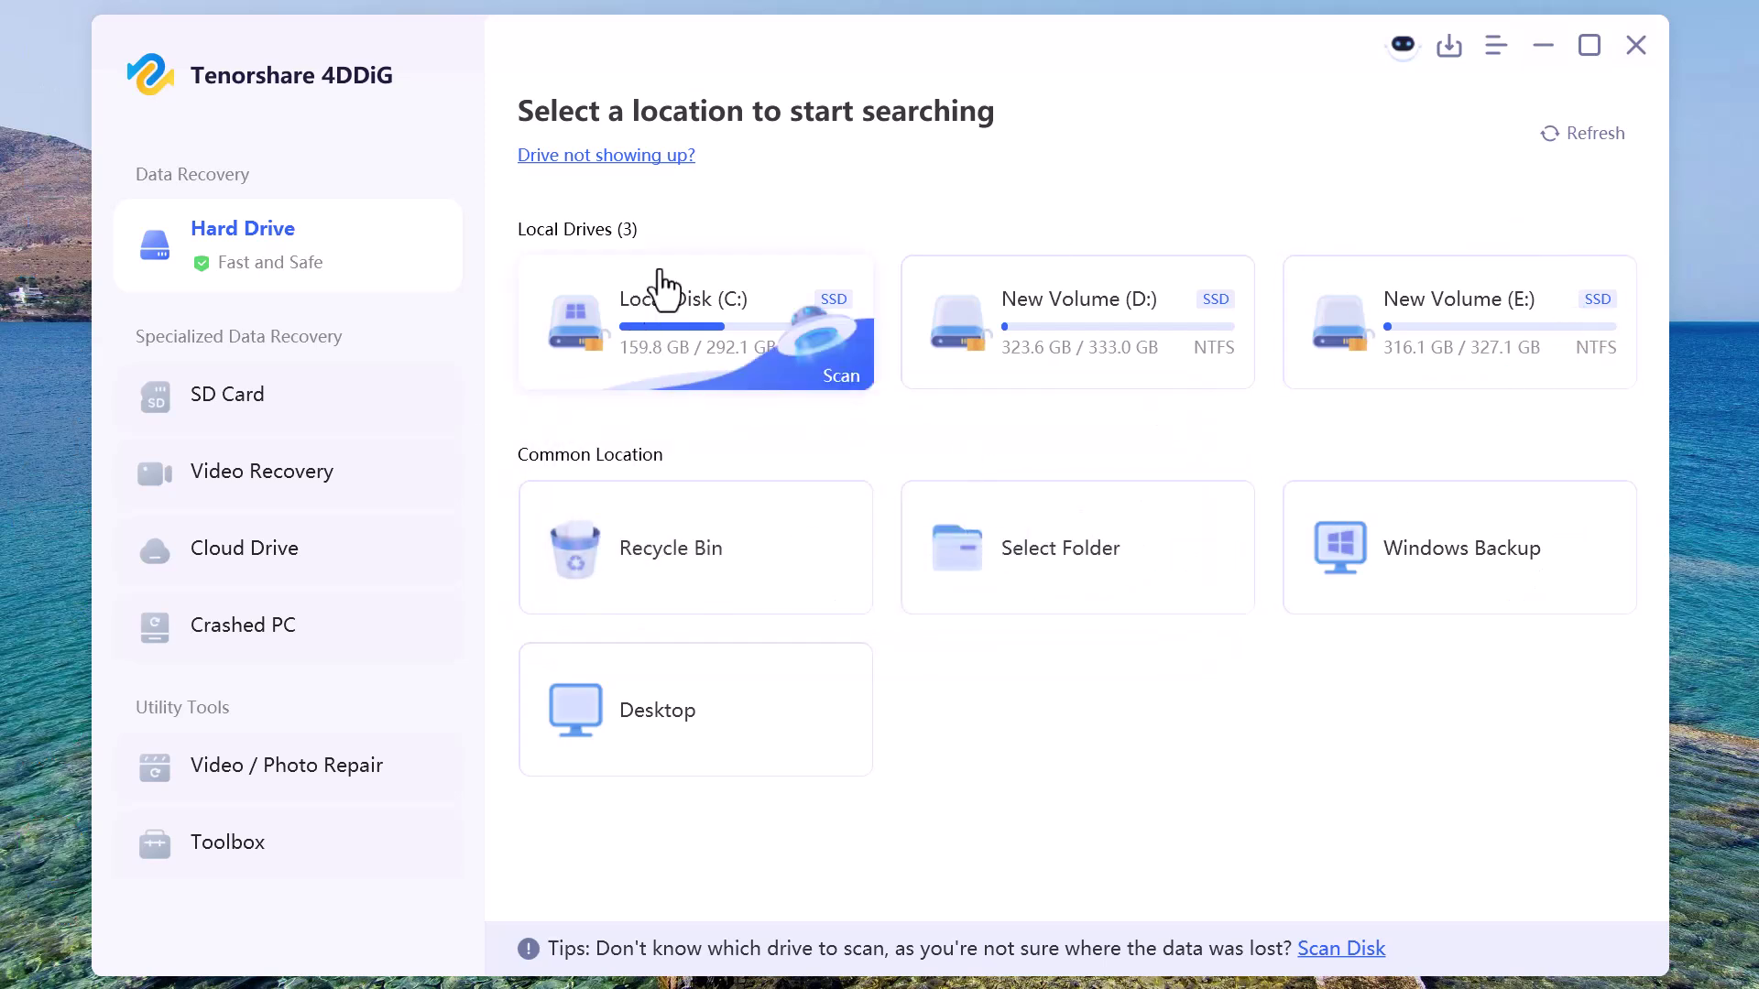
Step: Select the data folder on New Volume (D:) as 4DDiG's scan location
mouse_move(934, 549)
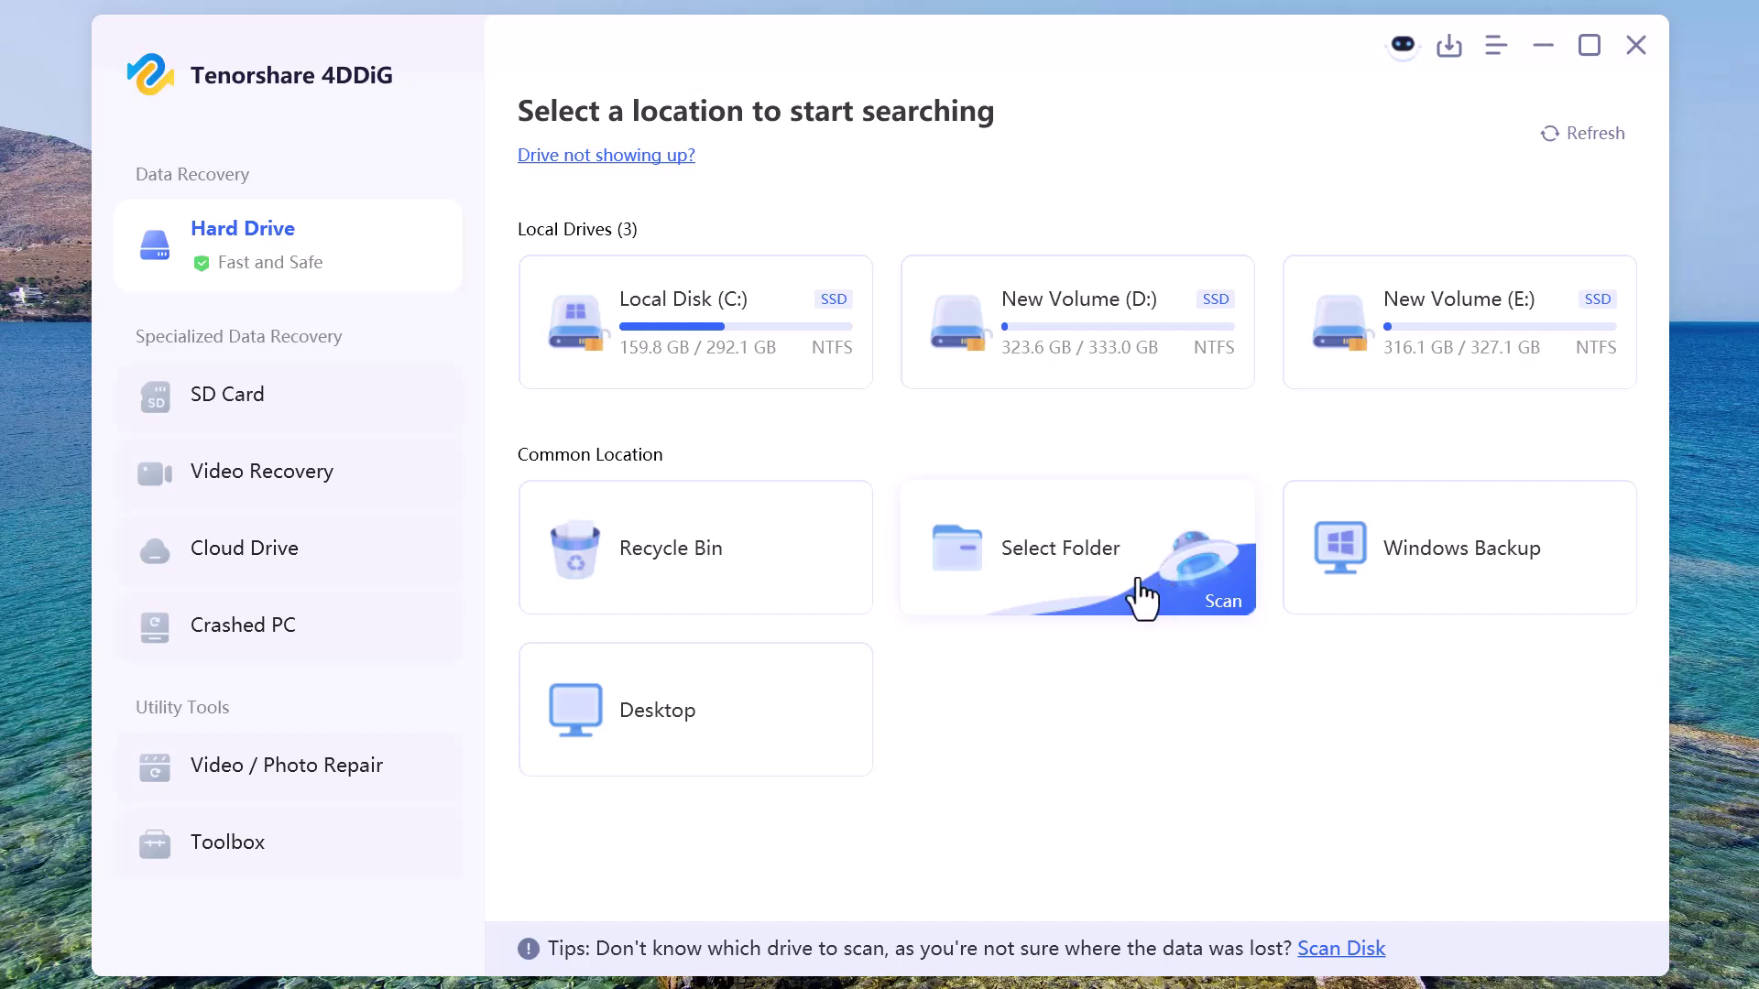
left_click(1079, 597)
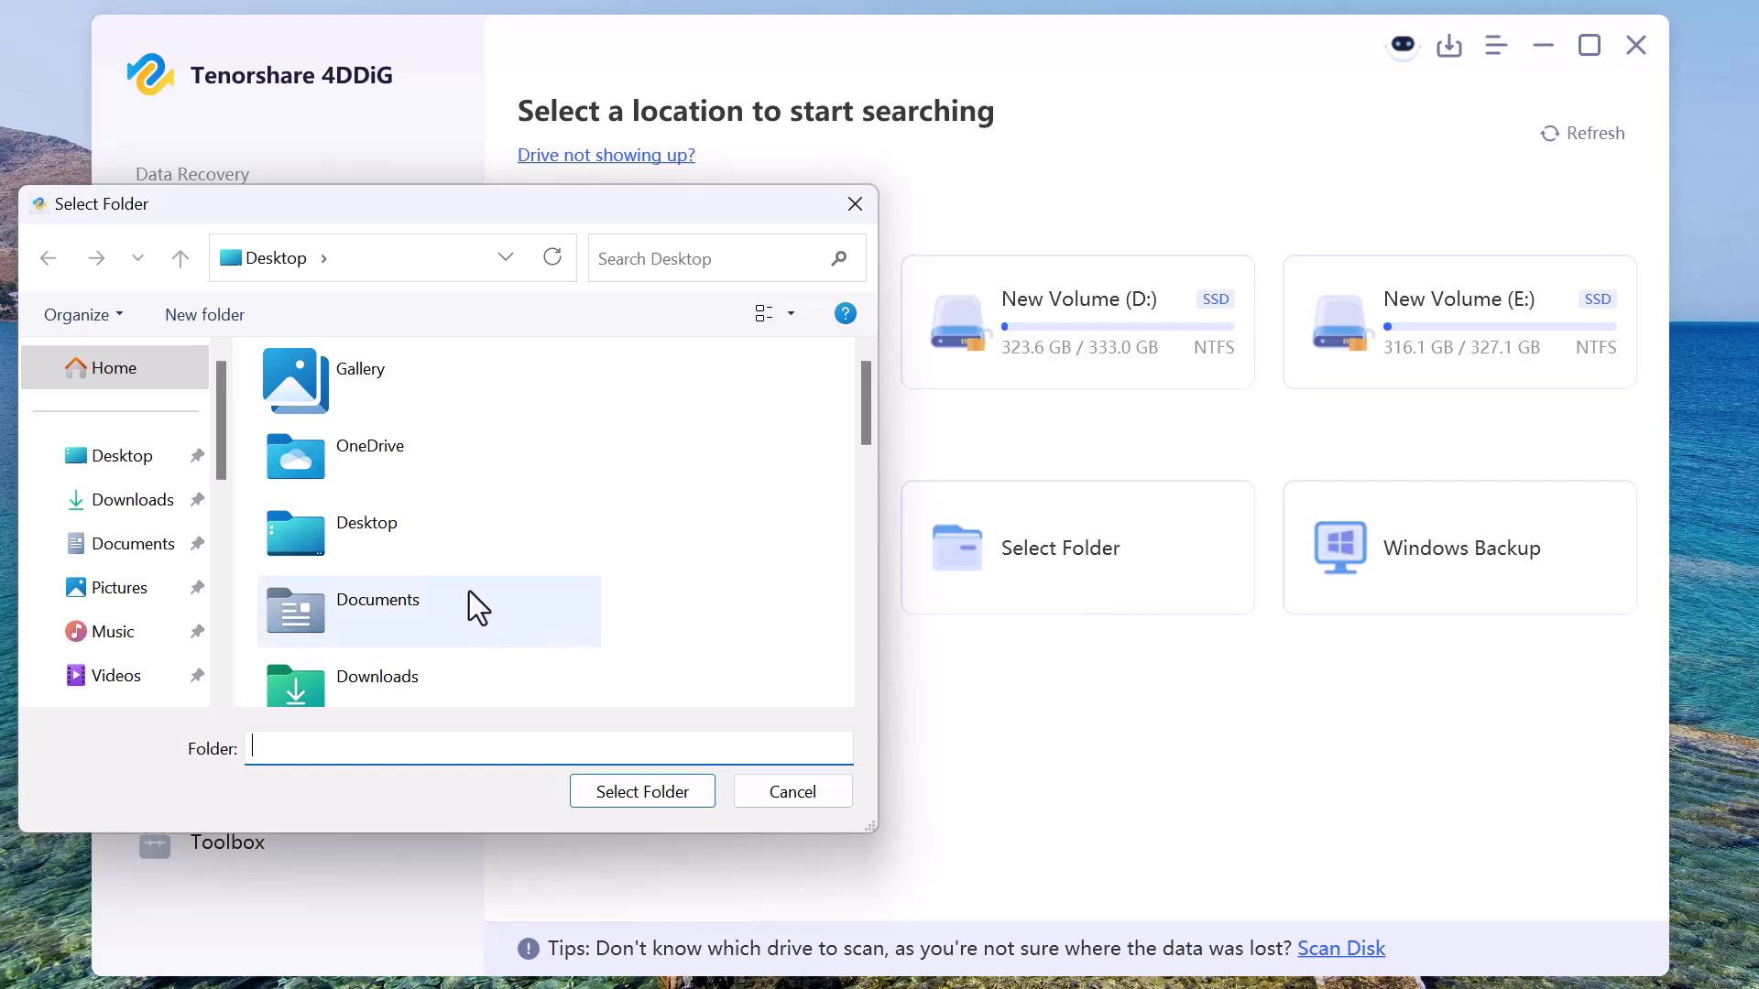
scroll(469, 591, "down", 5)
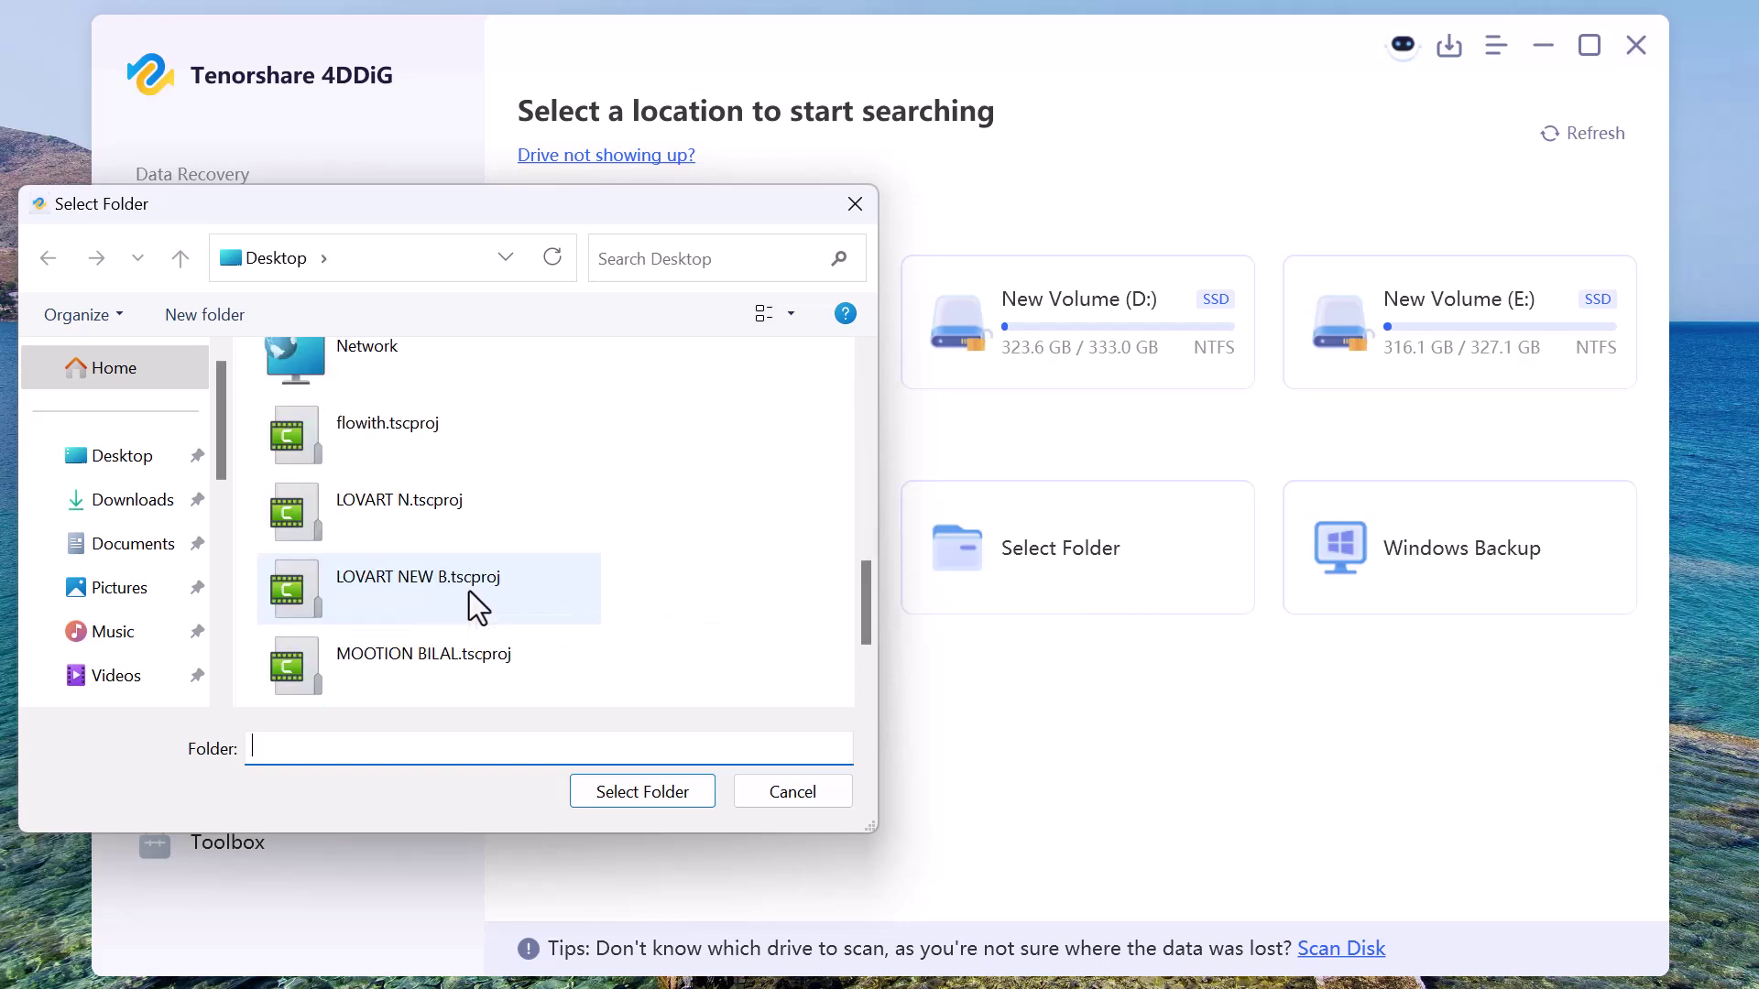
scroll(469, 591, "up", 2)
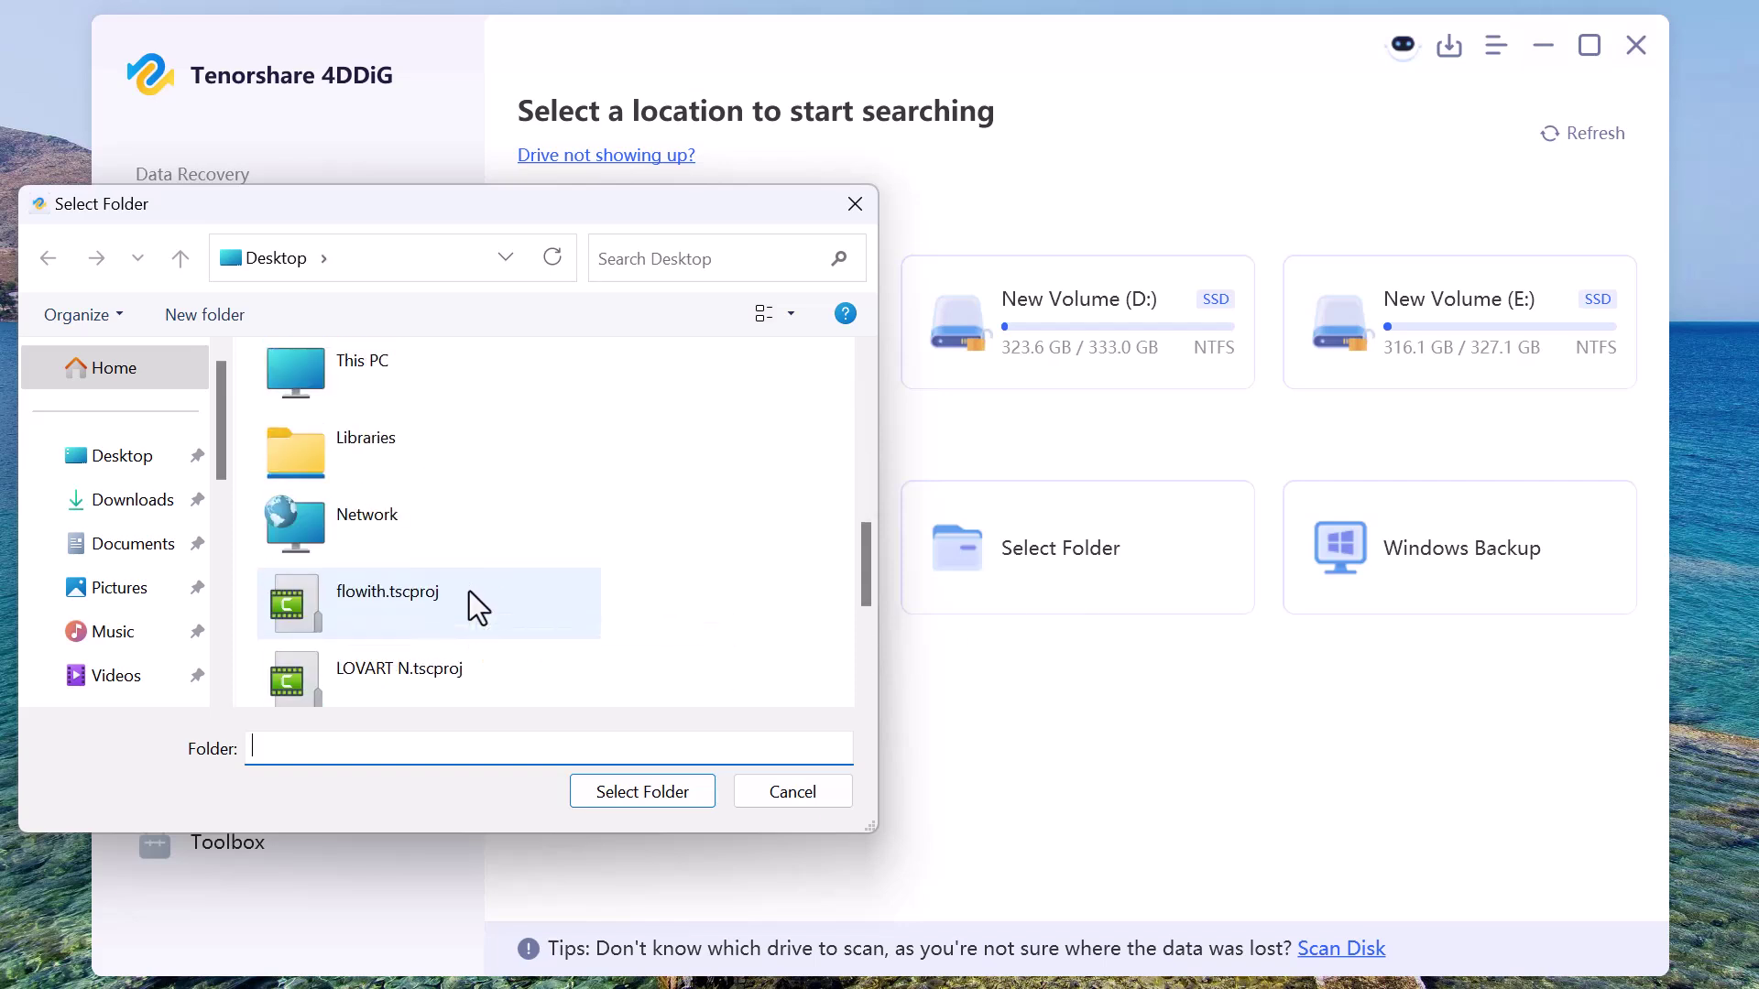
double_click(454, 392)
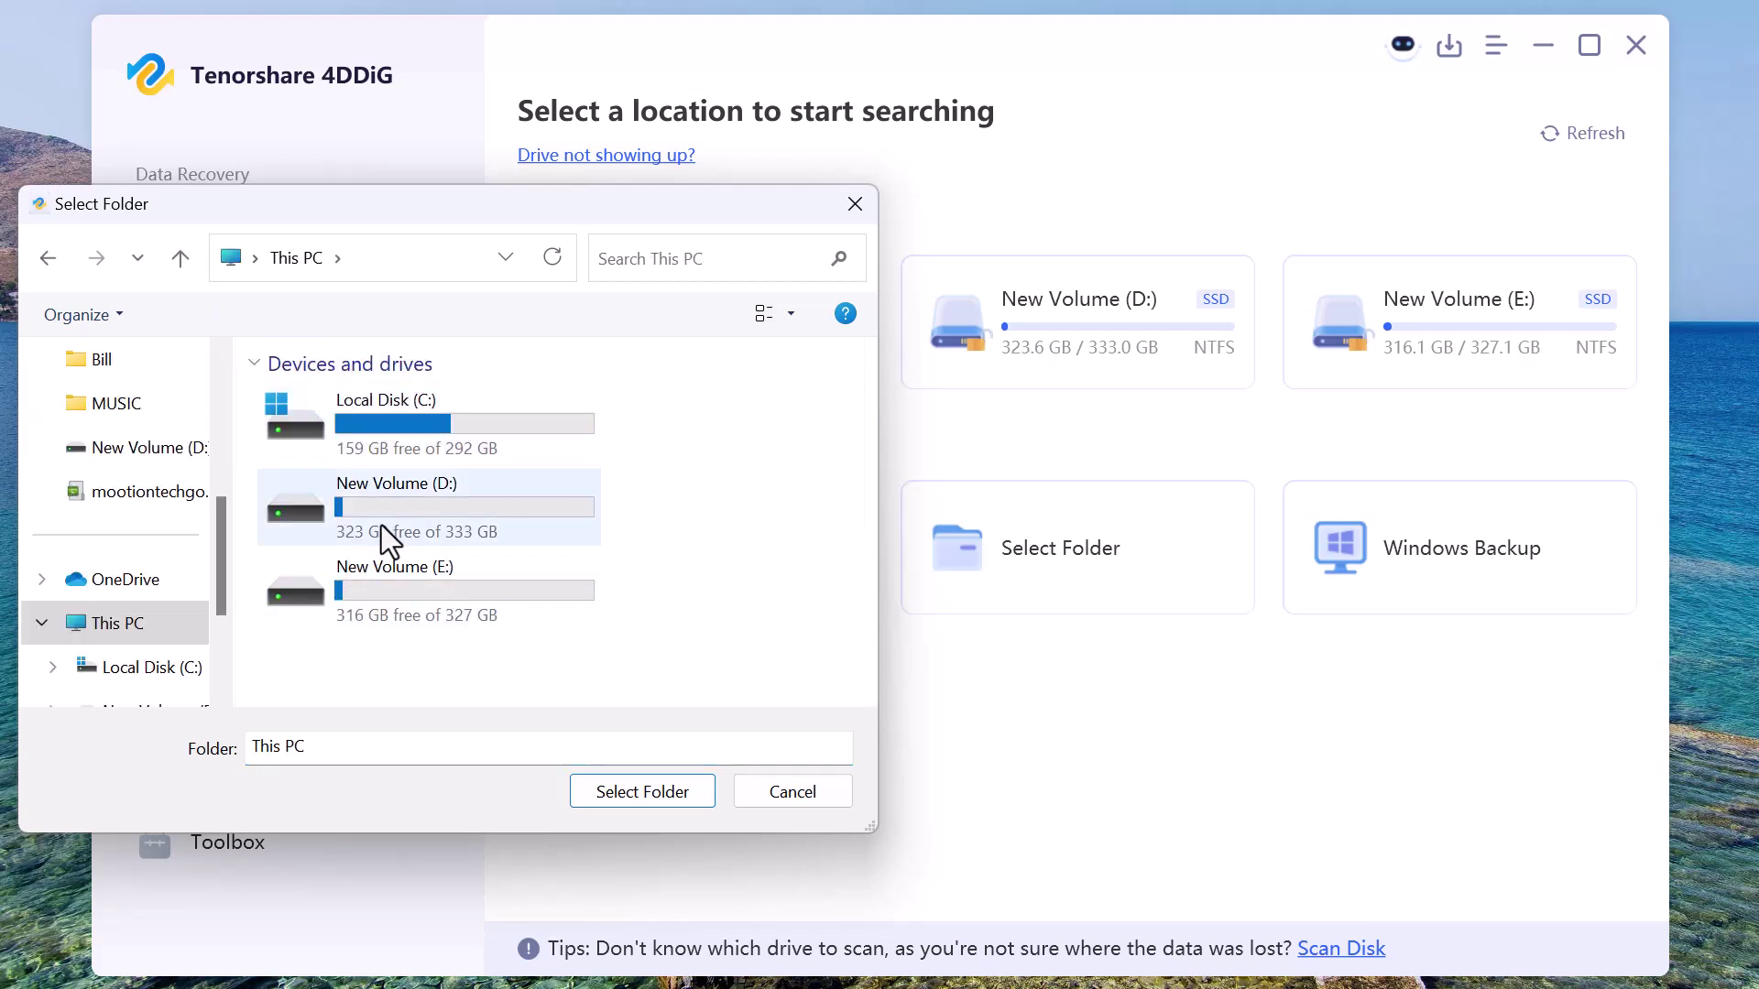
double_click(383, 524)
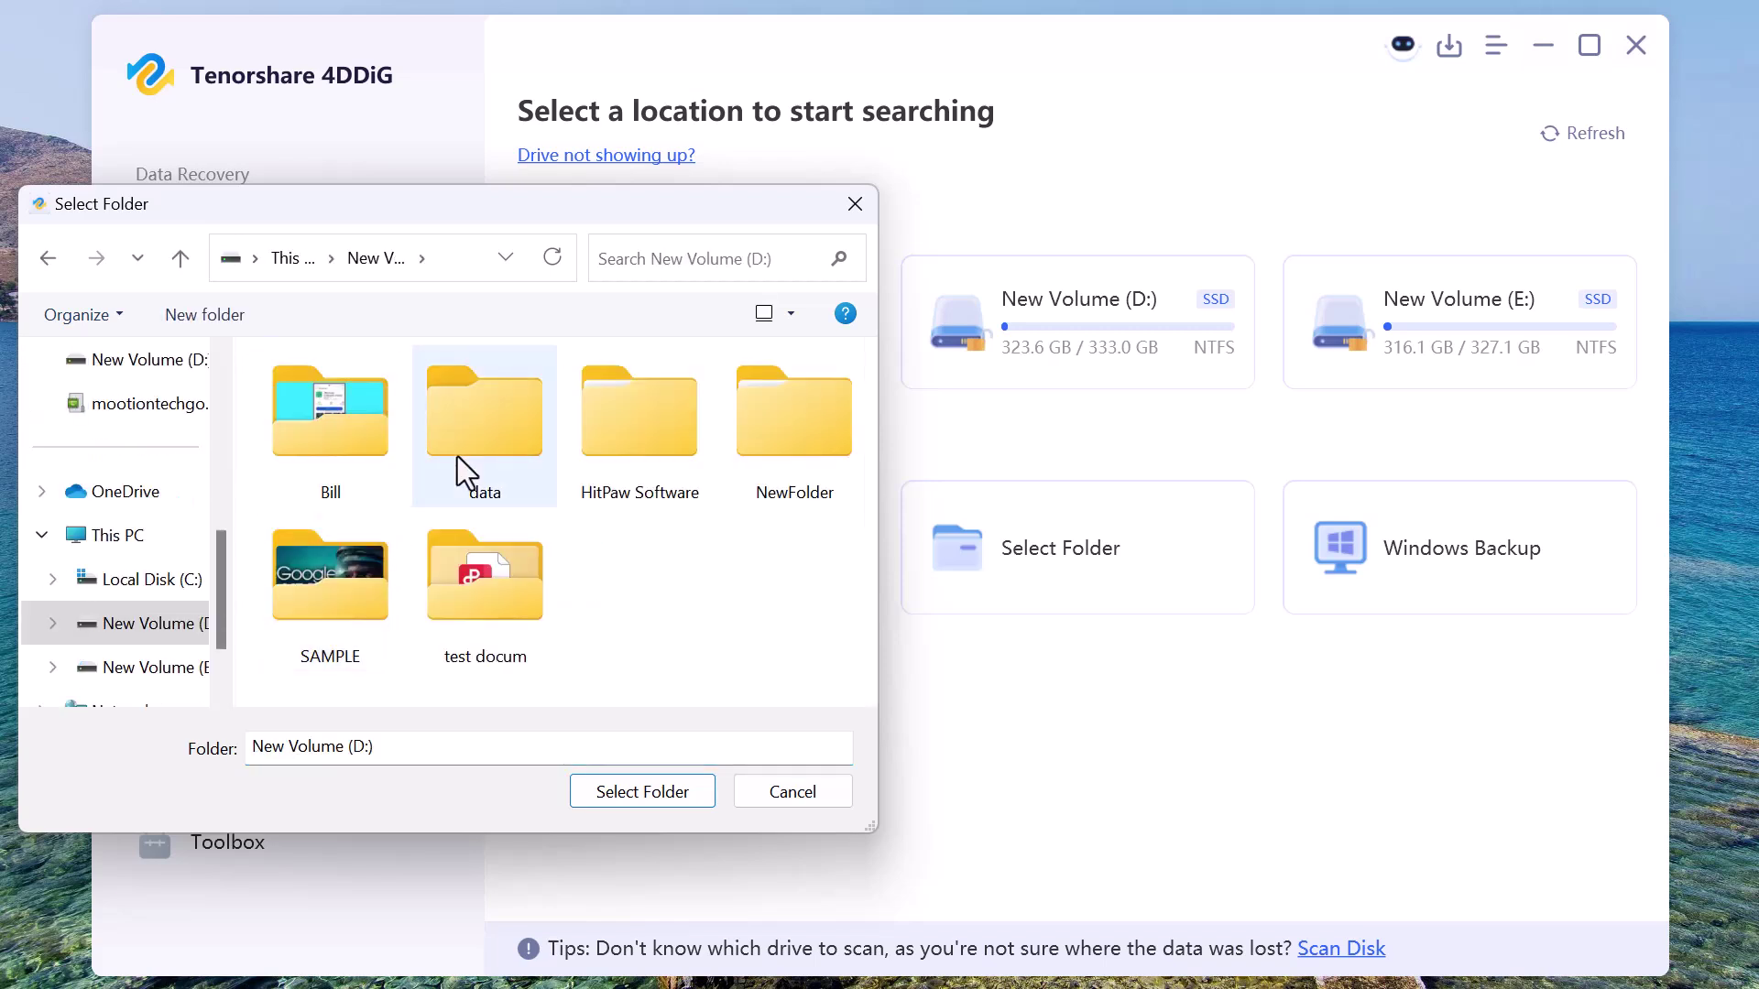
double_click(458, 458)
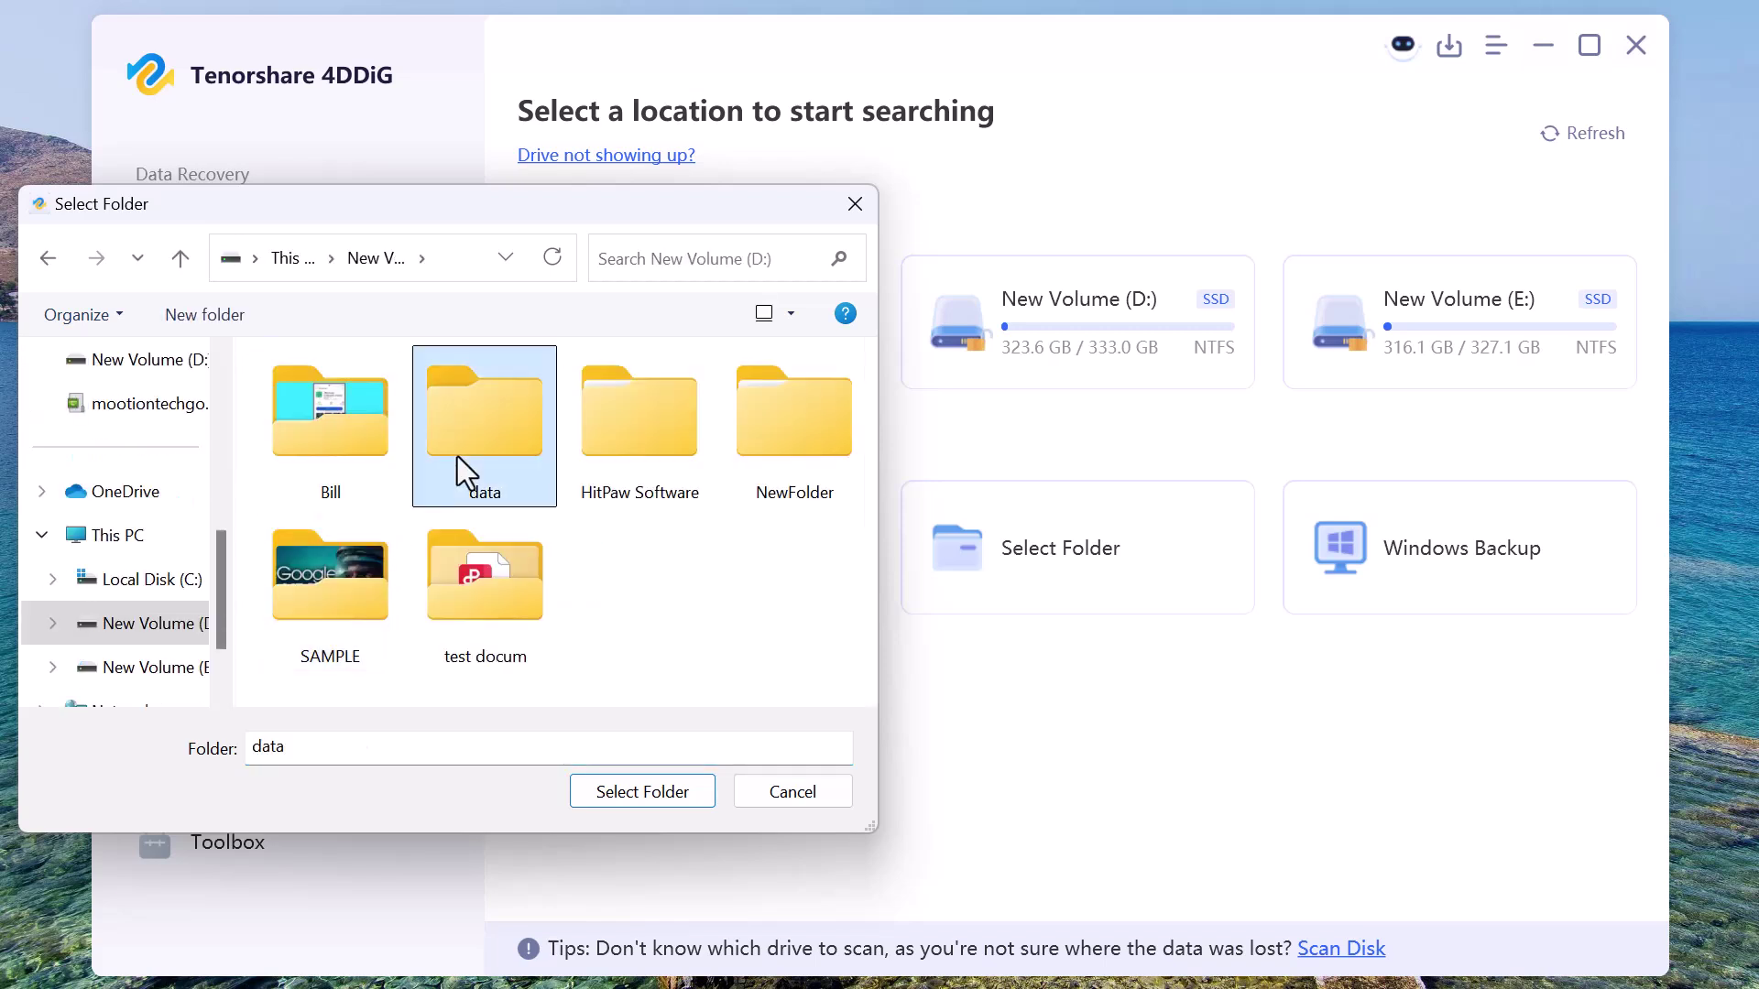
left_click(619, 791)
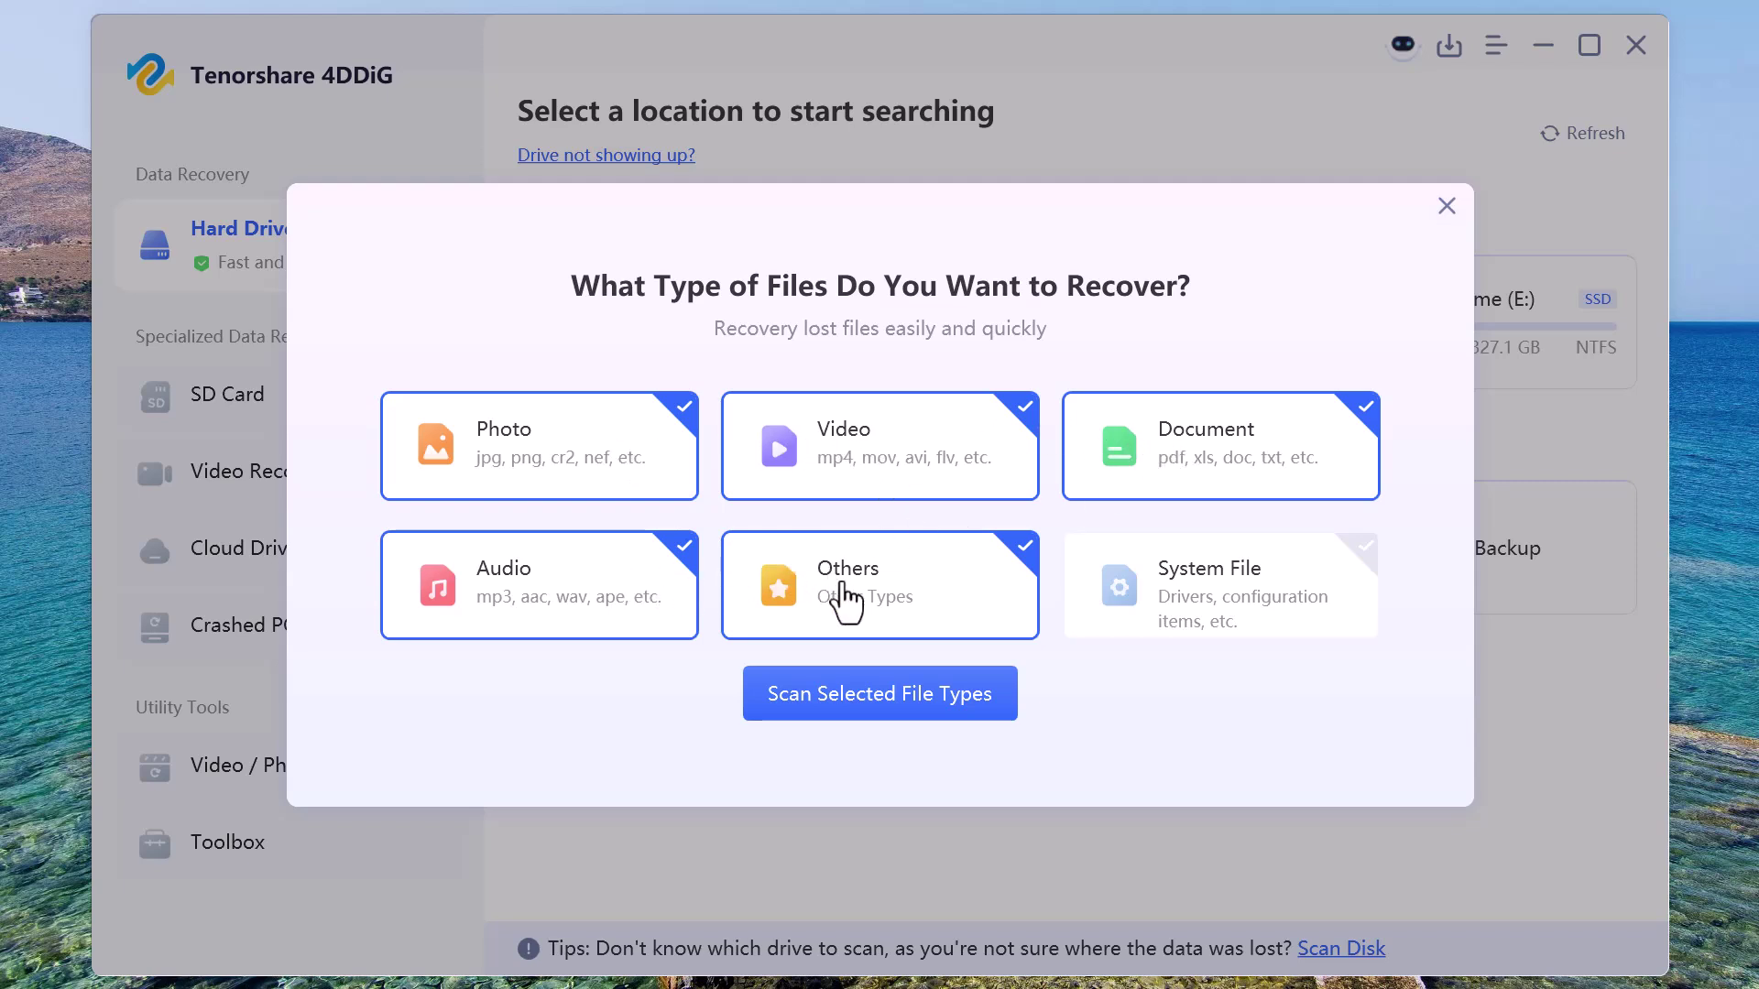
Step: Scan D:\data for the selected file types and acknowledge the 931-file result
left_click(857, 694)
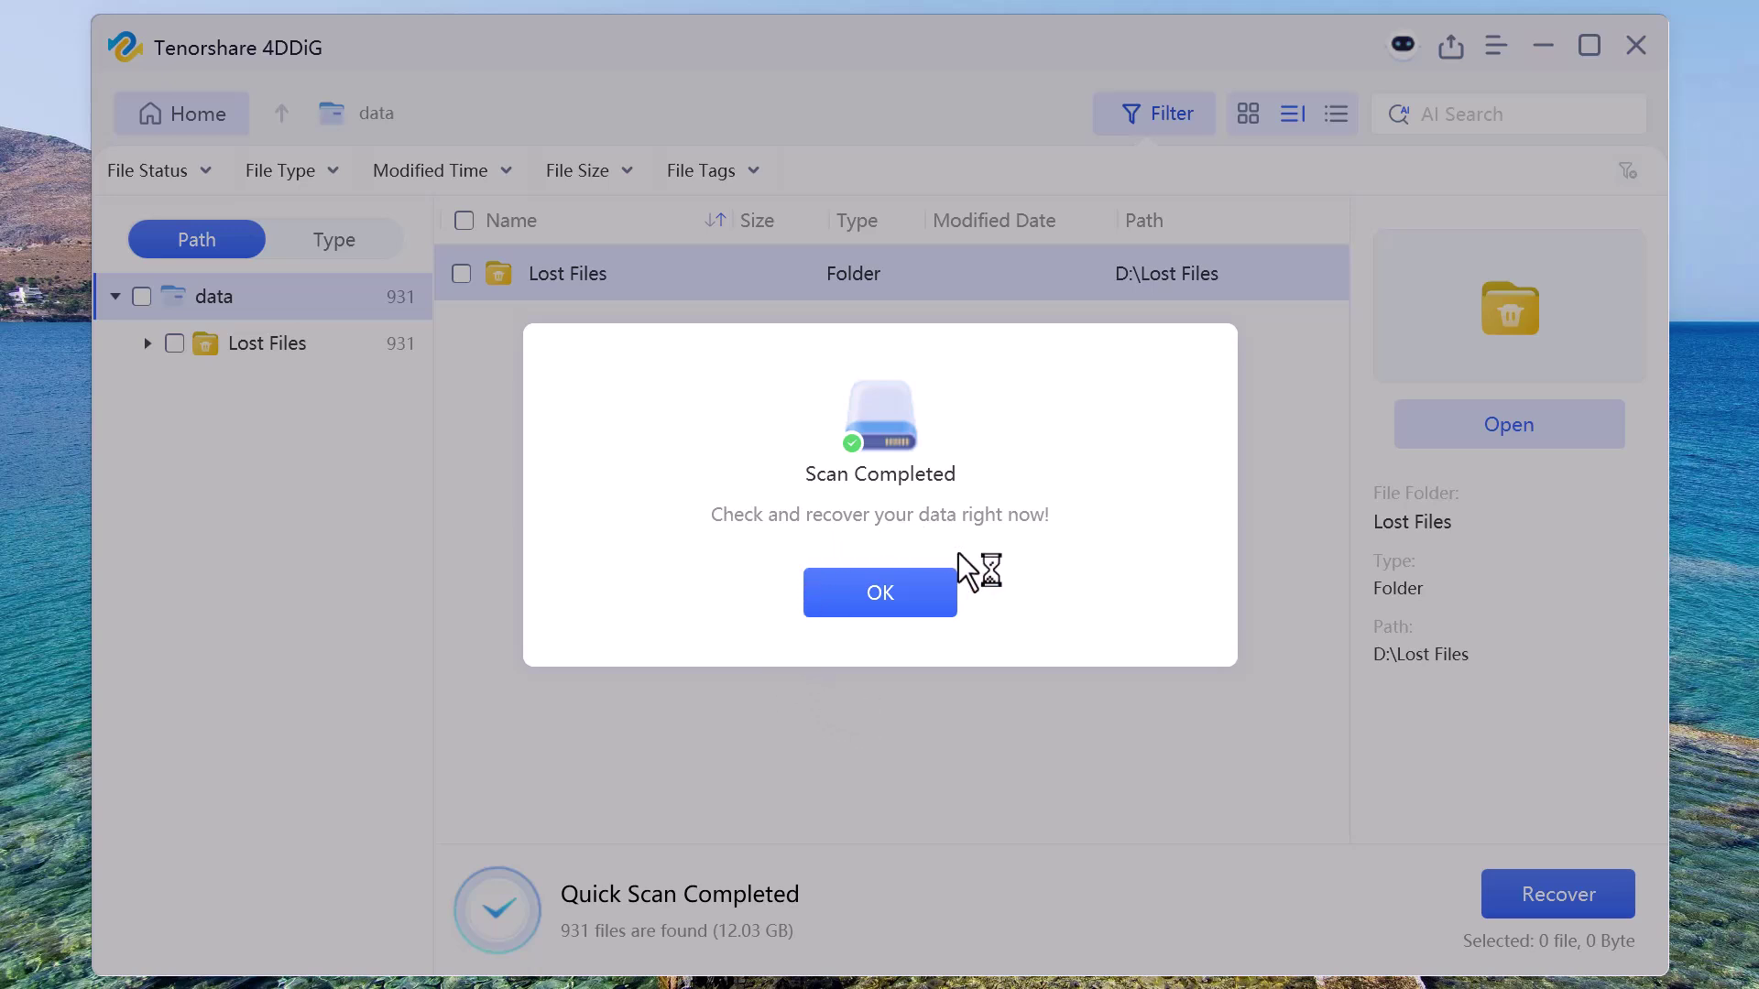
left_click(887, 596)
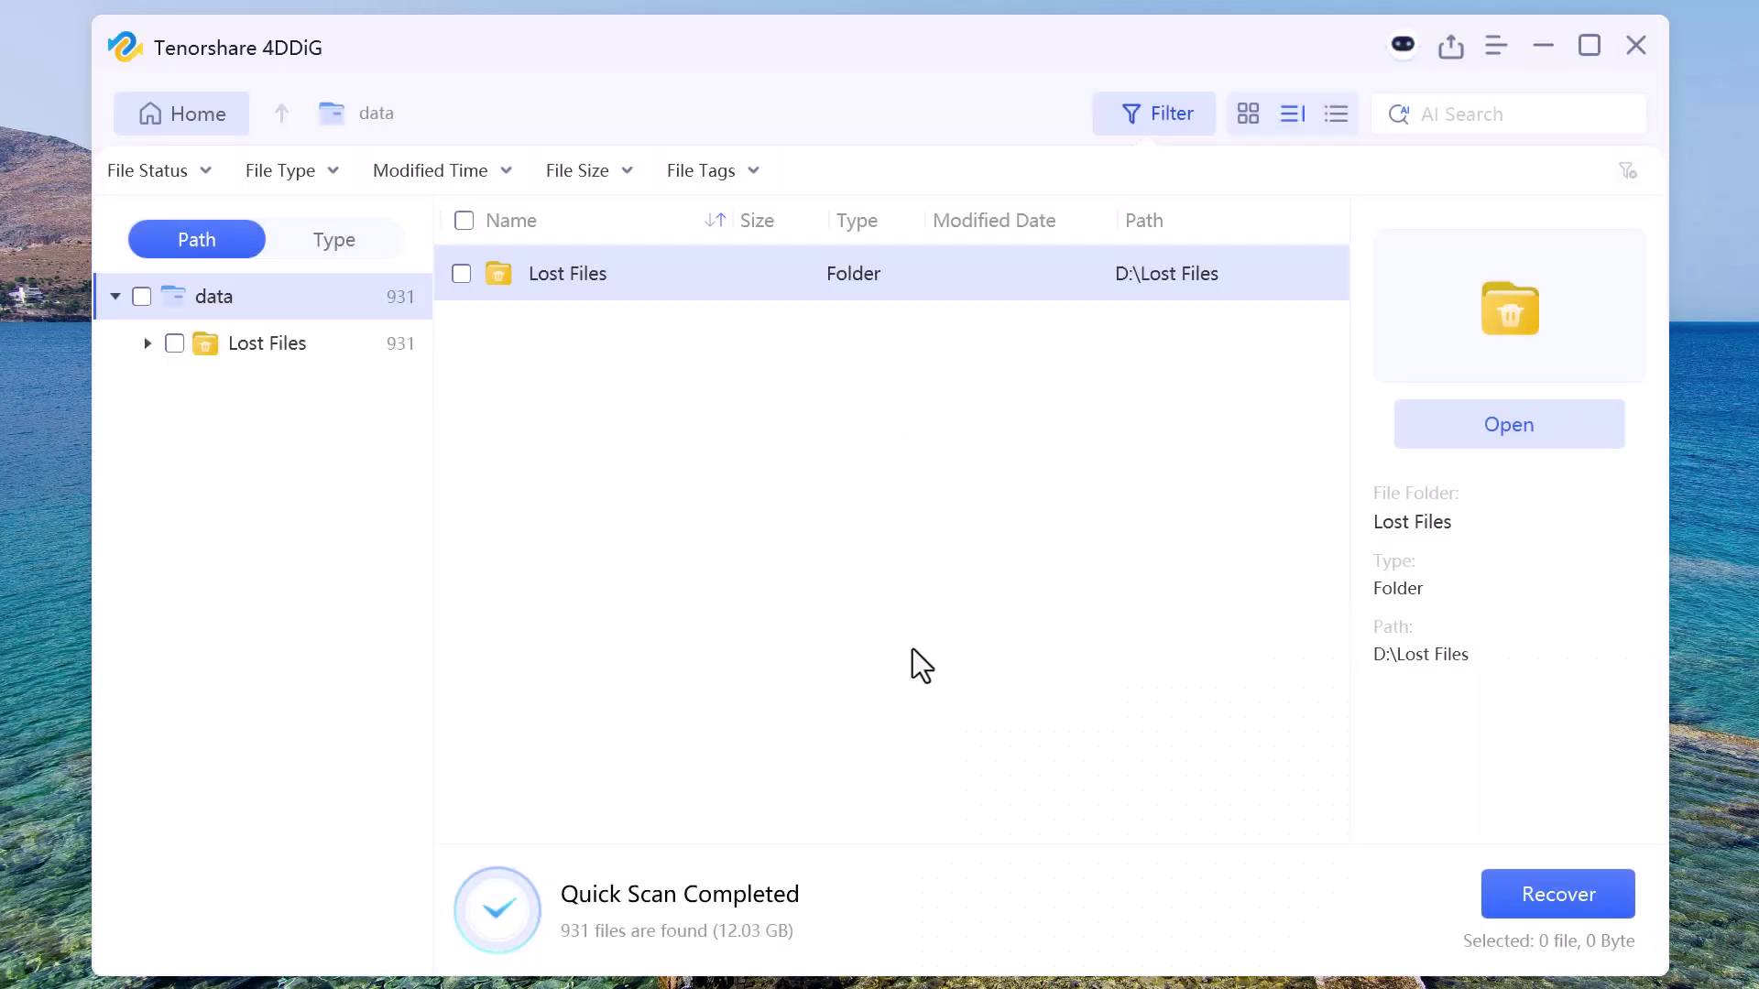
Step: Open Lost Files and preview the pexels-bitugbaa photo and Embrace Growth video
double_click(609, 277)
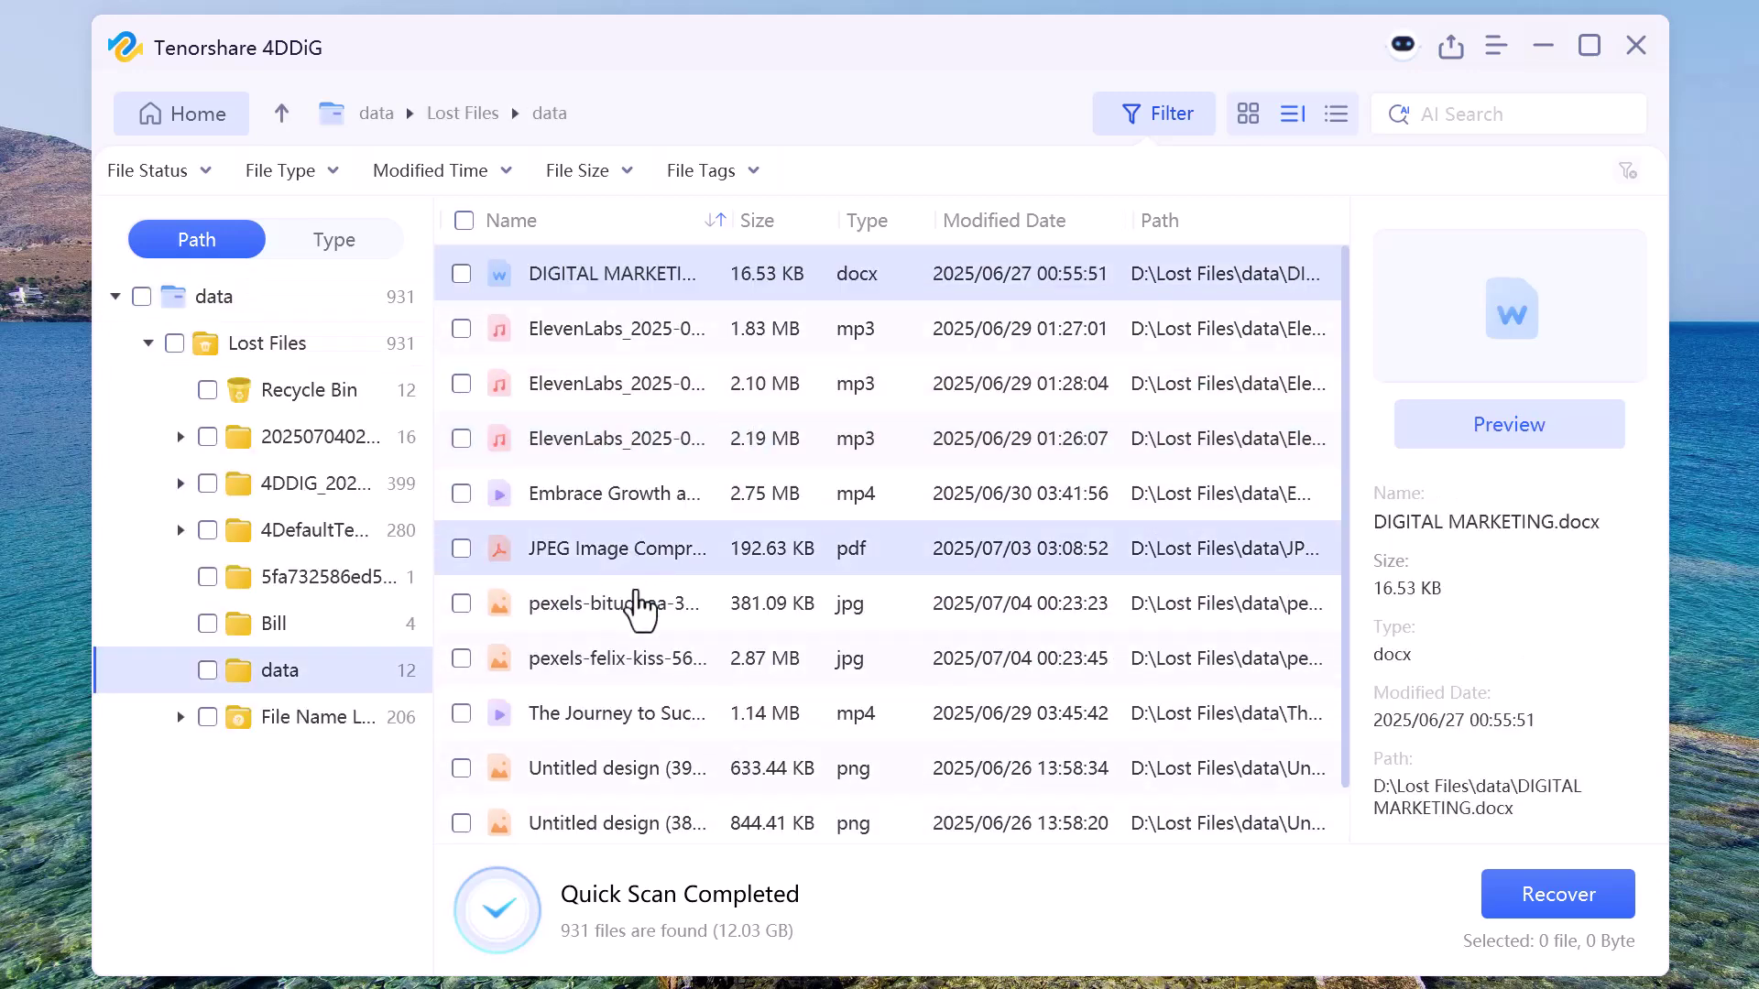
double_click(641, 605)
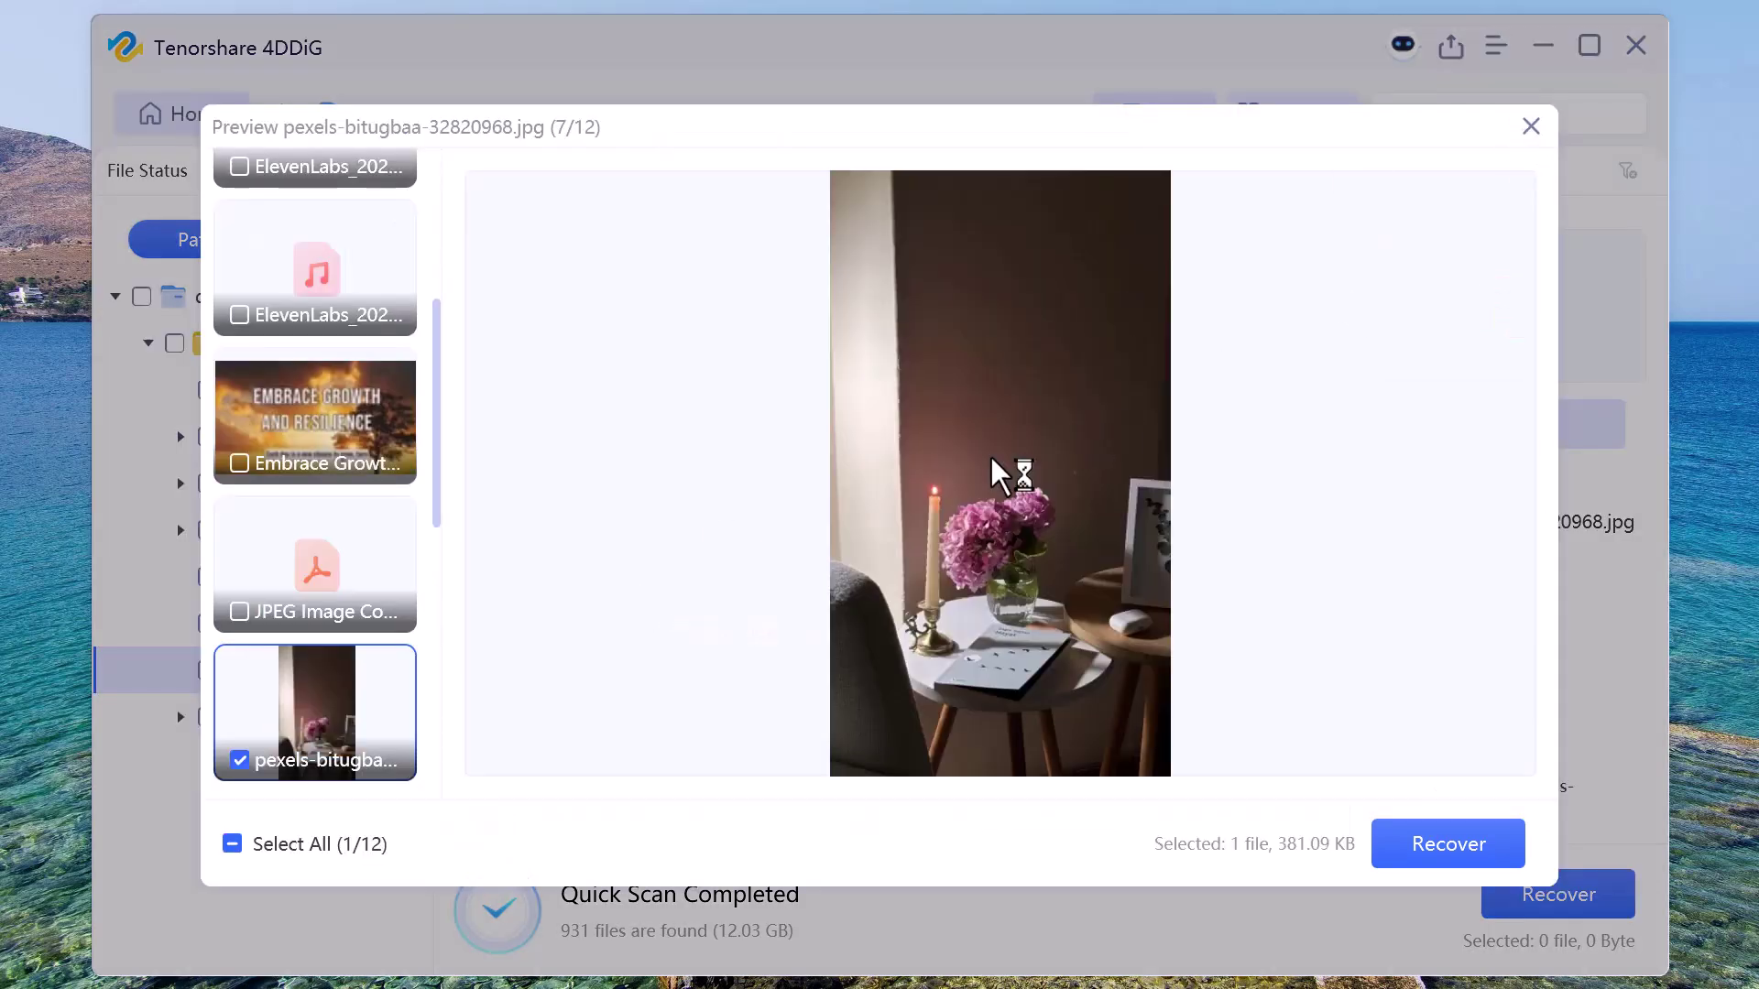
left_click(361, 419)
left_click(1530, 127)
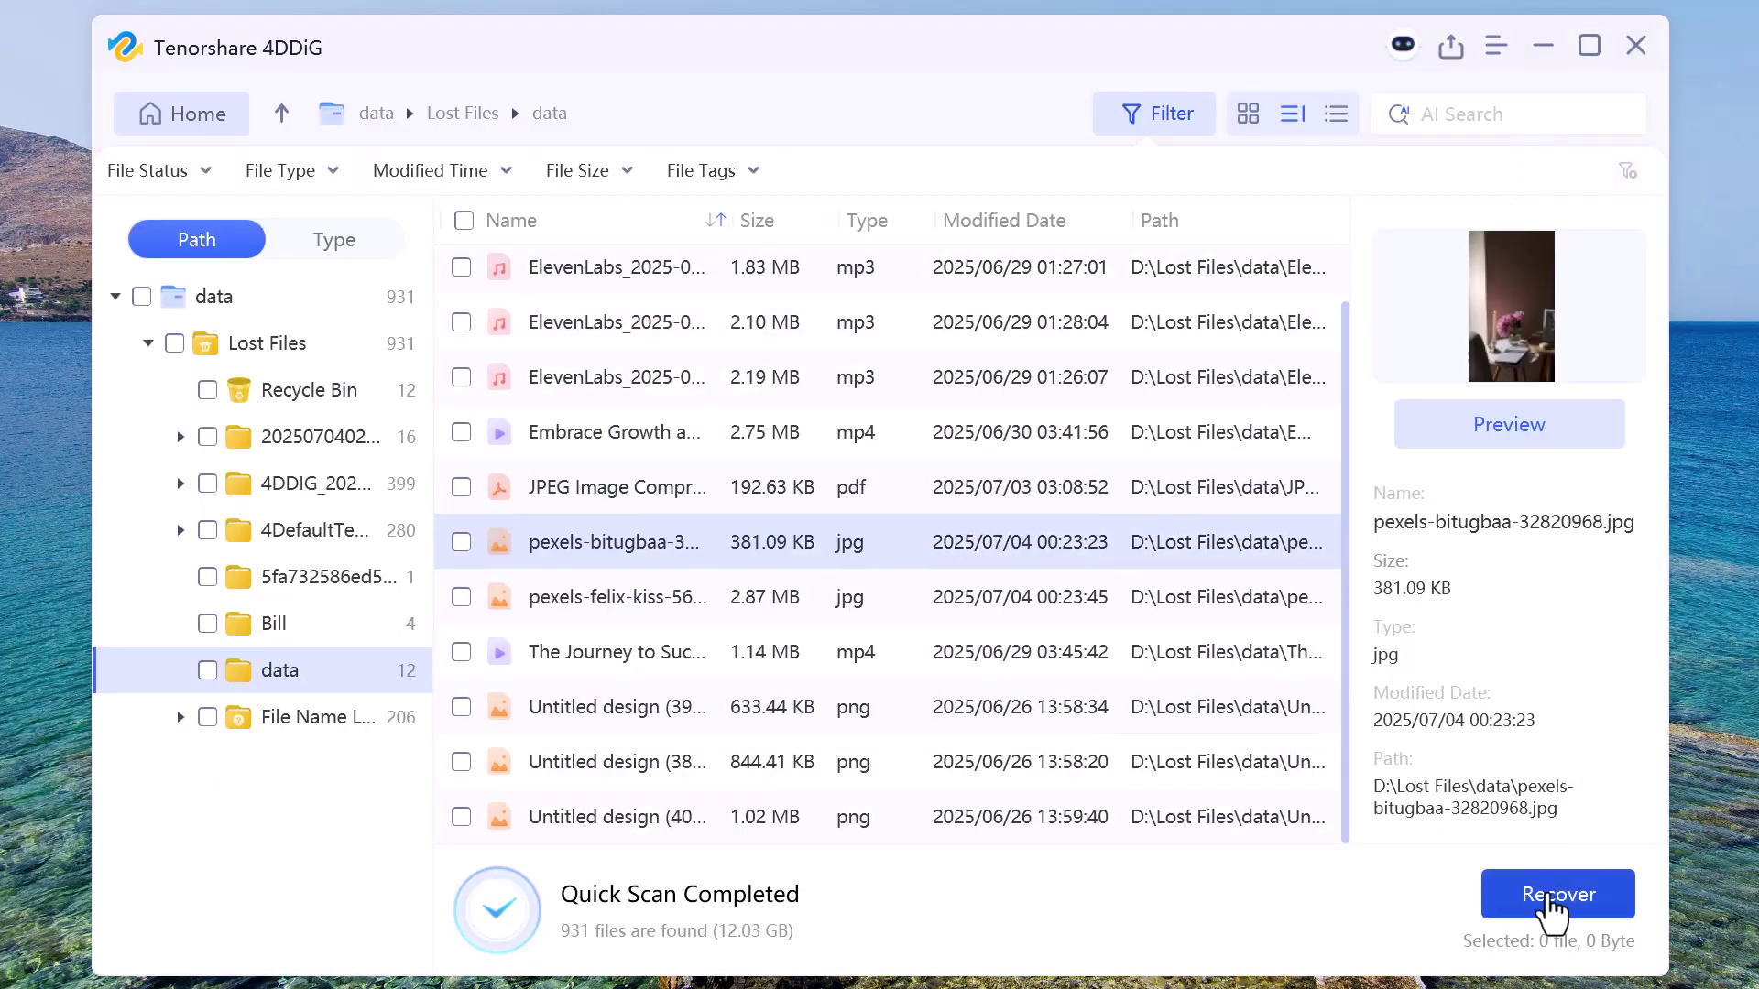
Step: Recover all 12 selected files to New Volume (E:) with repair enabled
left_click(1551, 902)
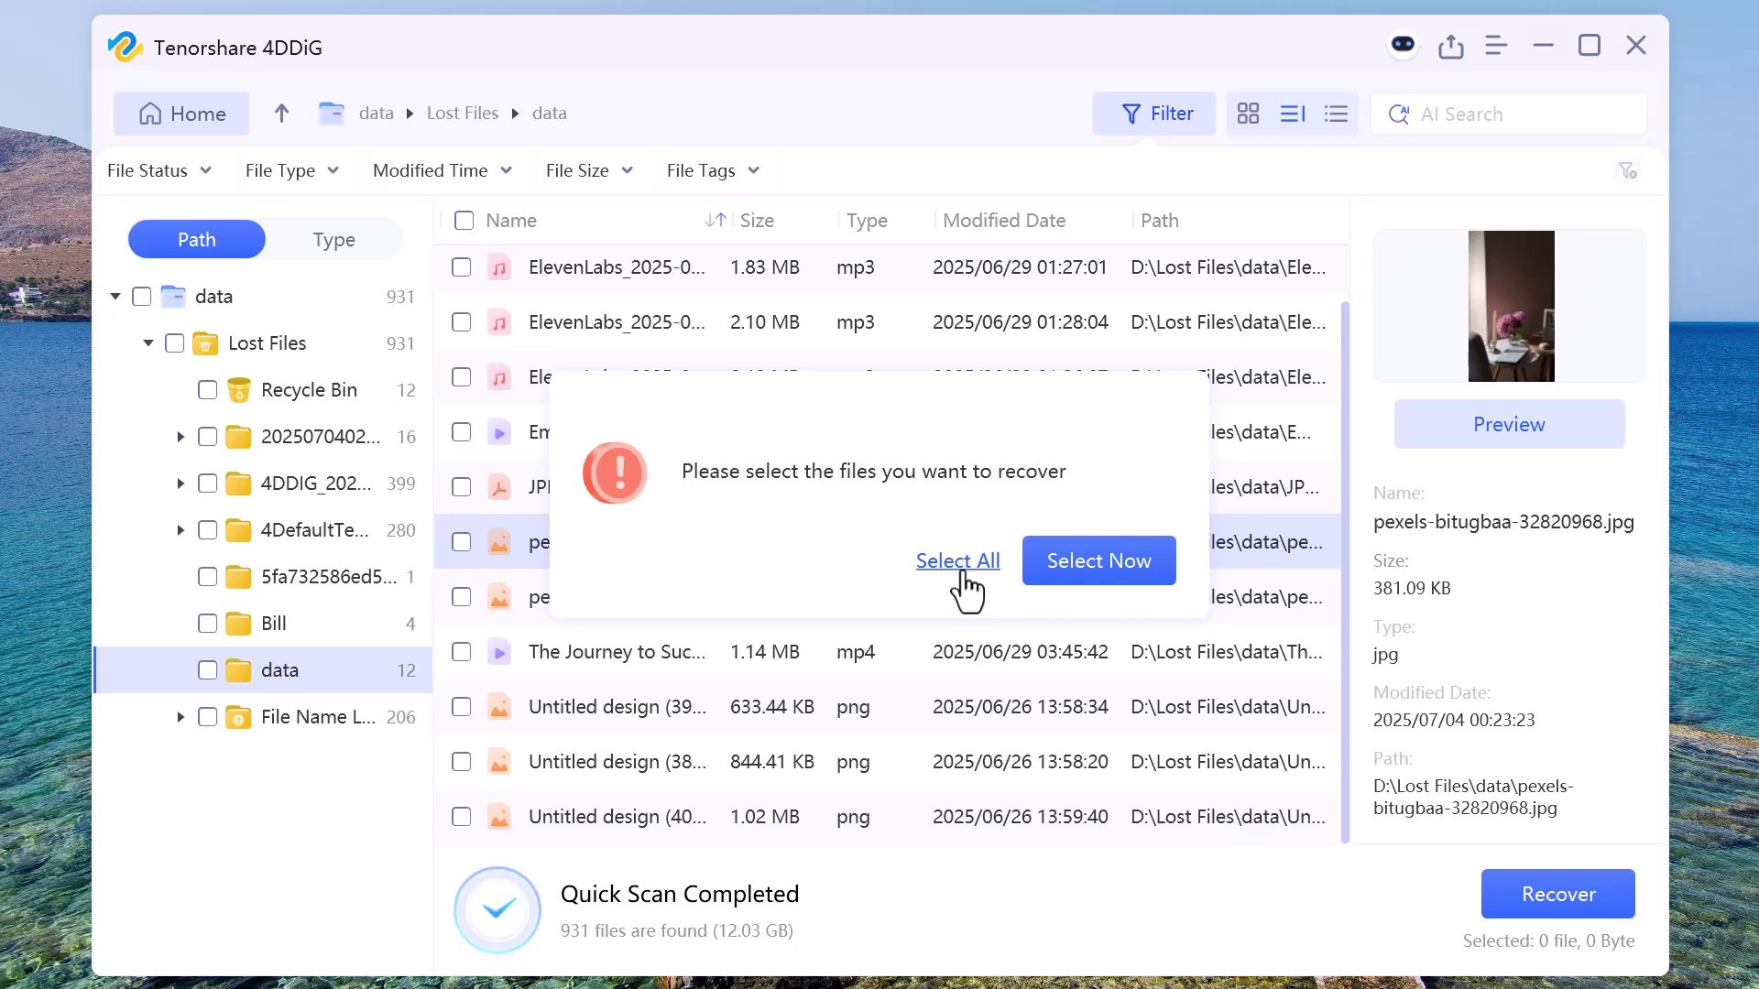
left_click(958, 560)
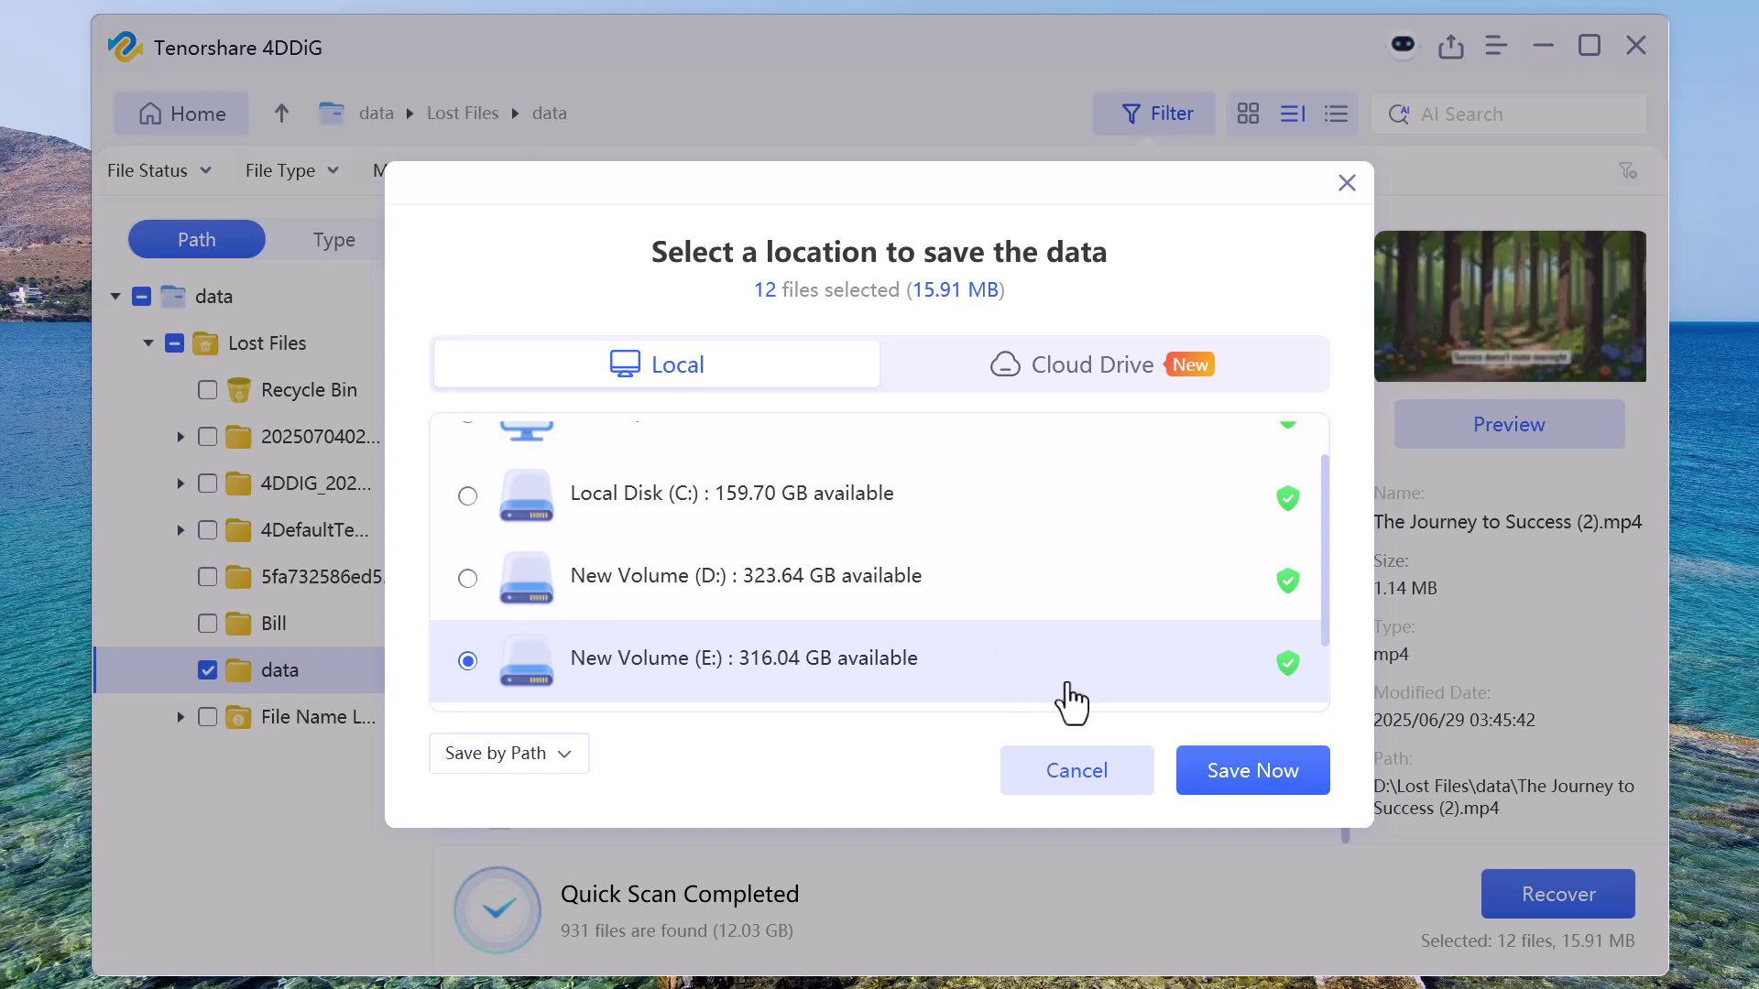
left_click(1251, 774)
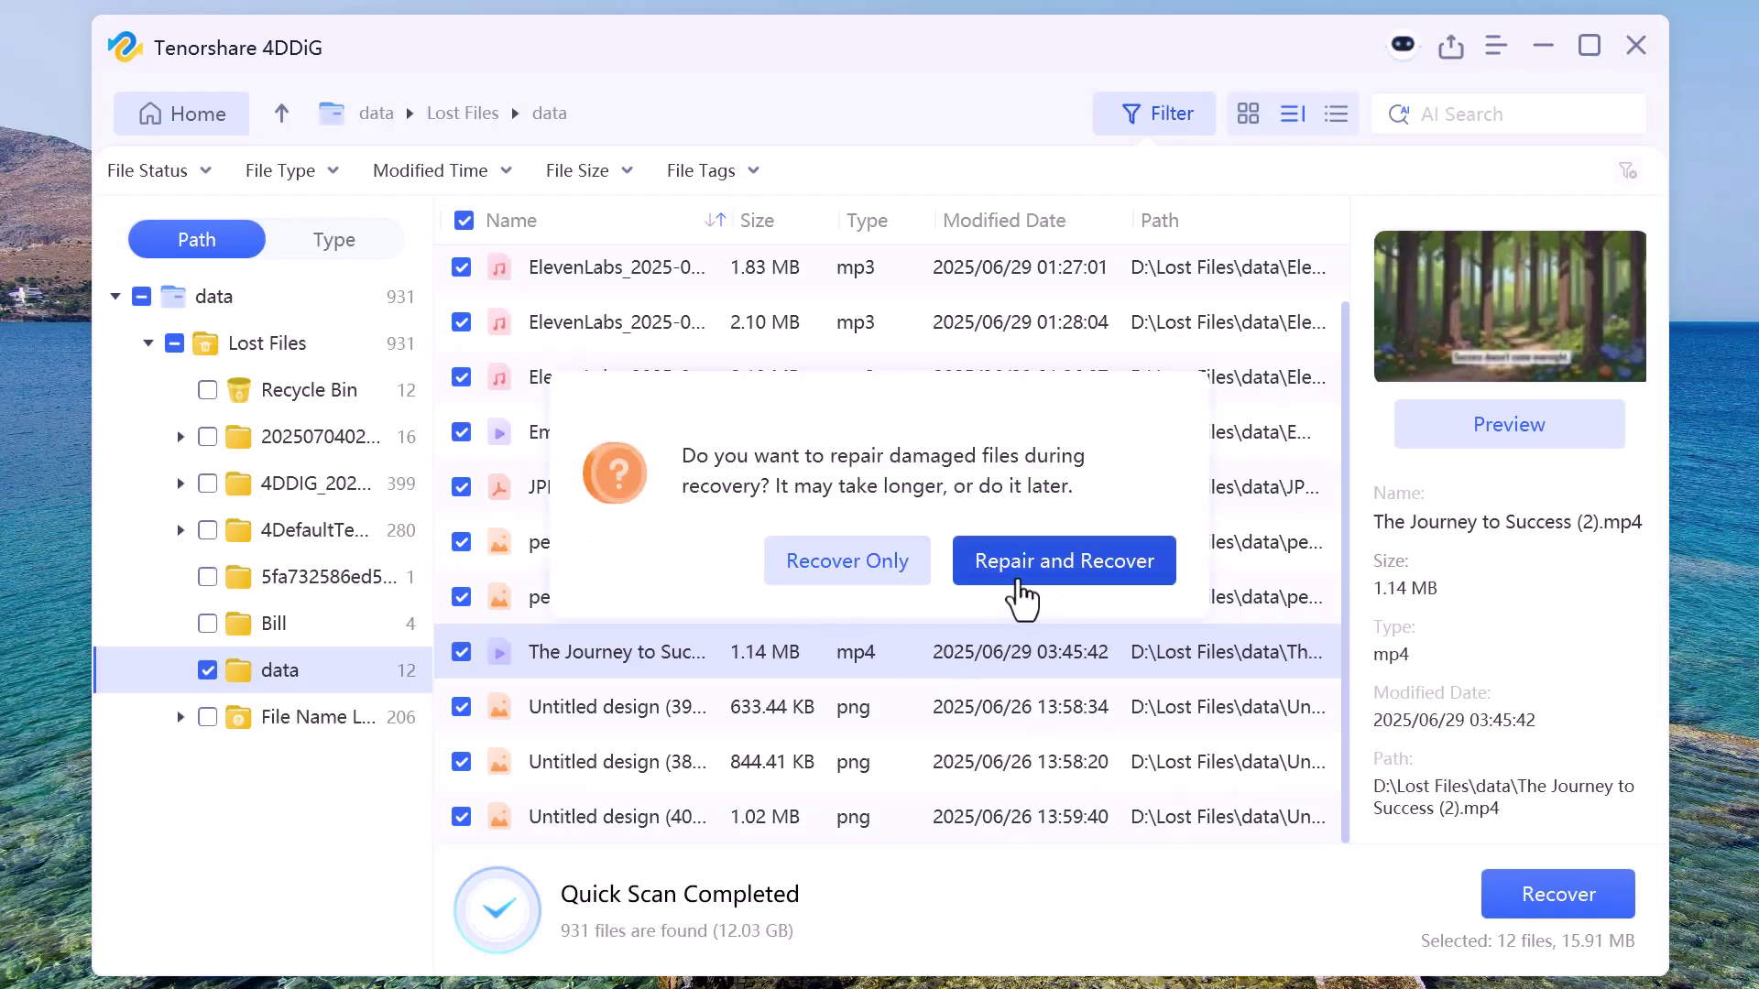
left_click(1019, 575)
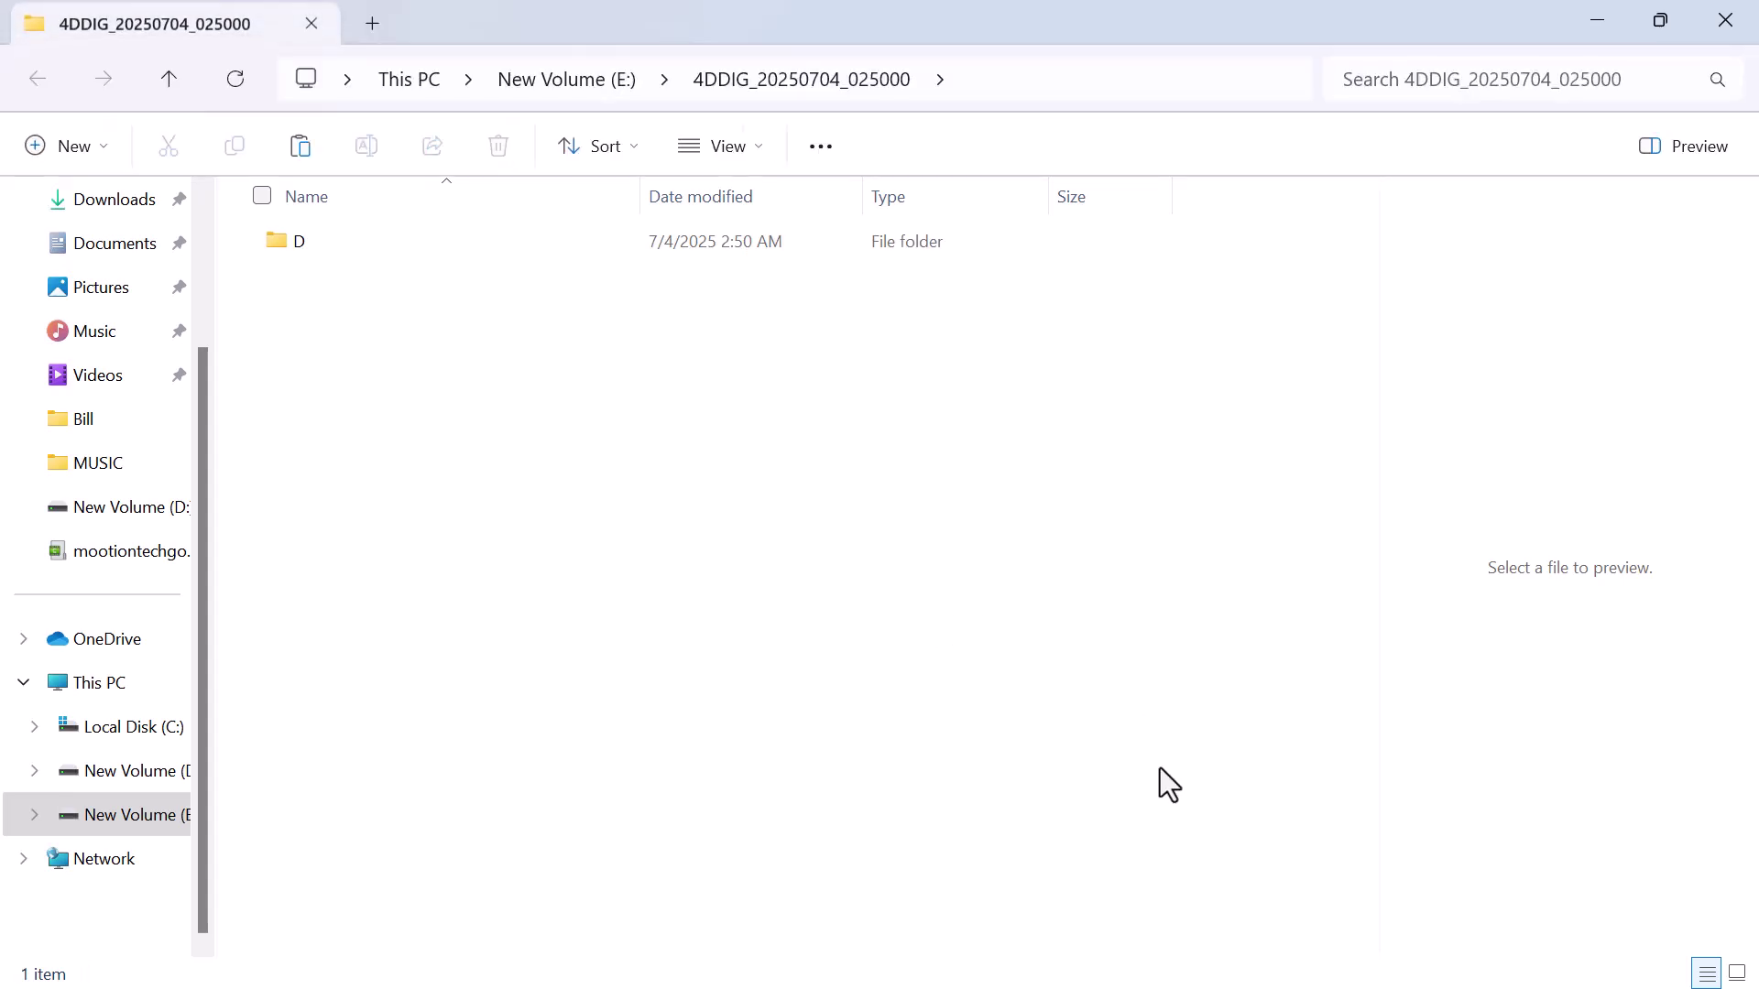
Step: Browse E:'s D > Lost Files > data in Large icons and view the pexels-bitugbaa photo
left_click(1738, 973)
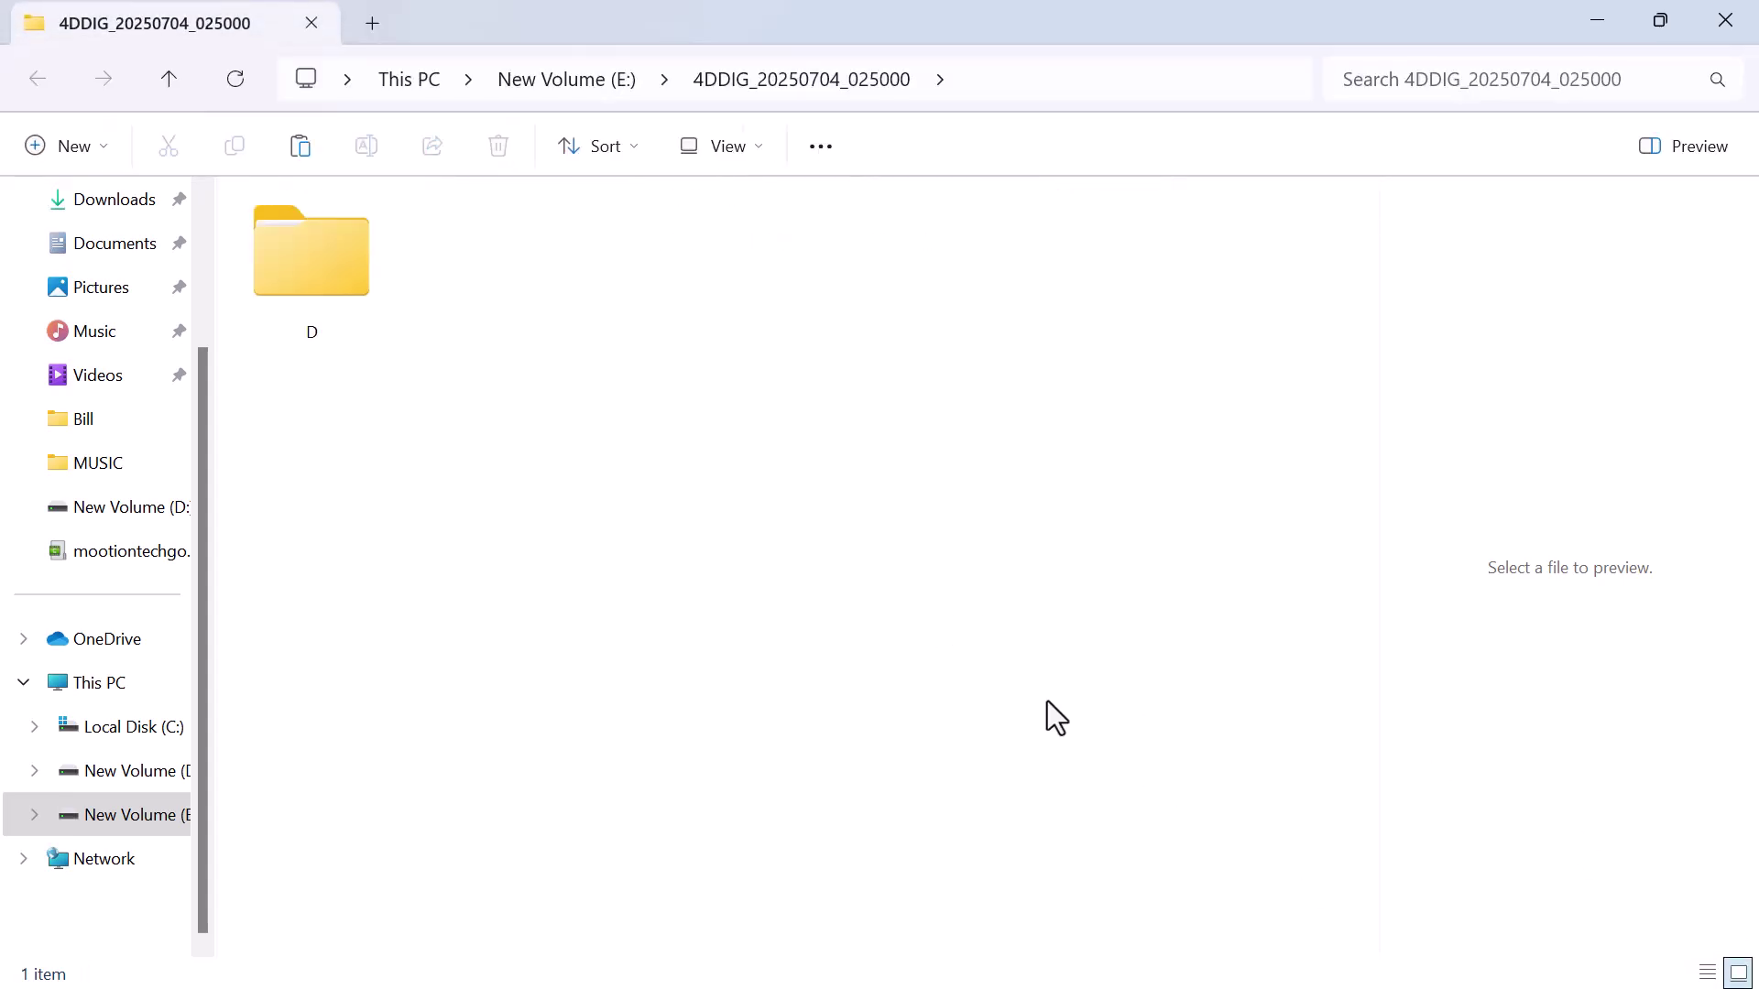
double_click(339, 278)
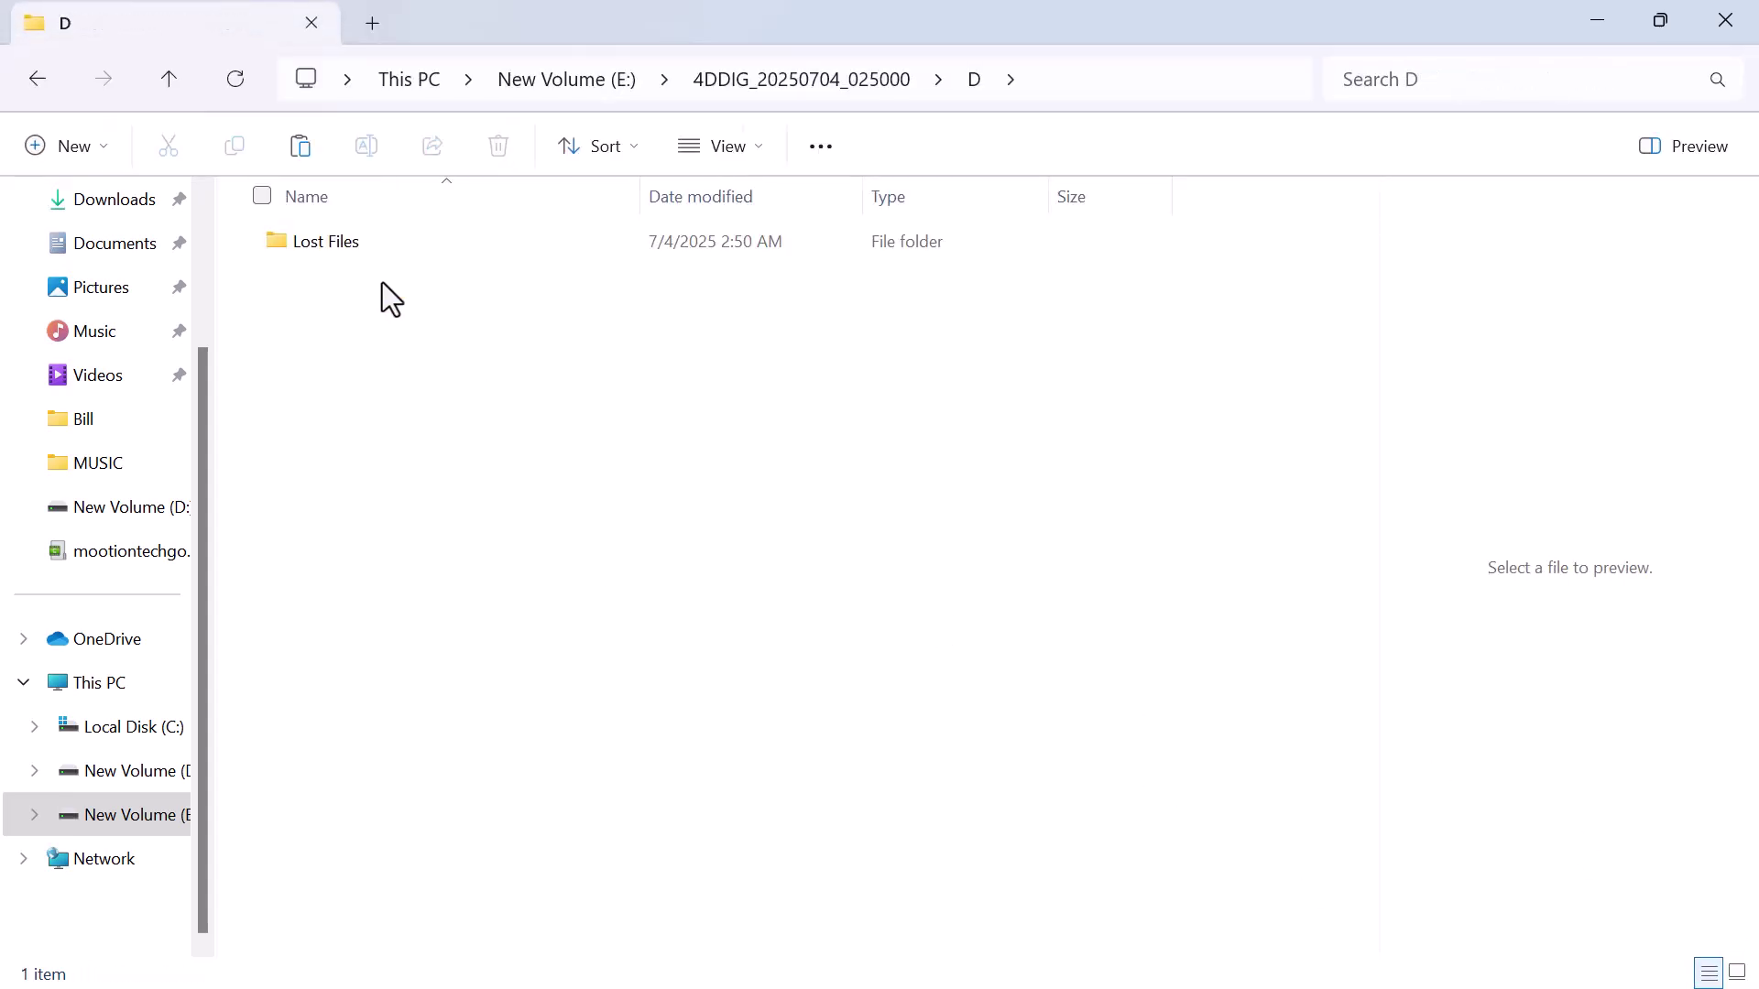
double_click(367, 244)
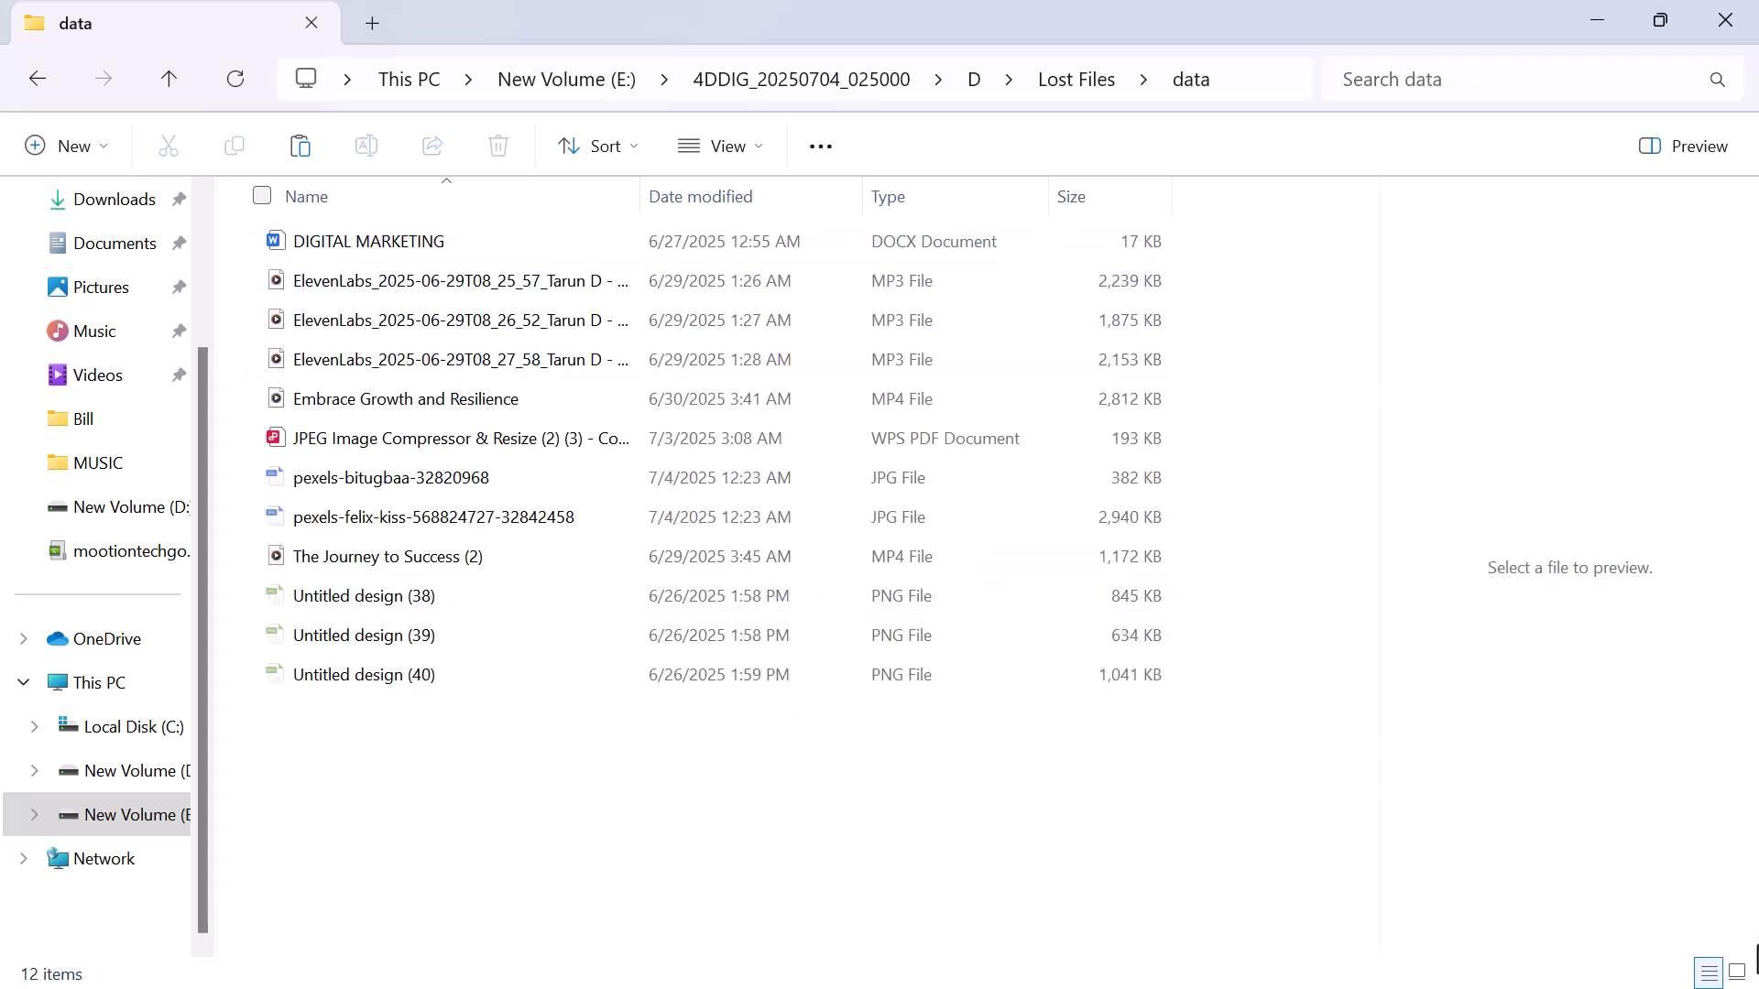
left_click(1740, 974)
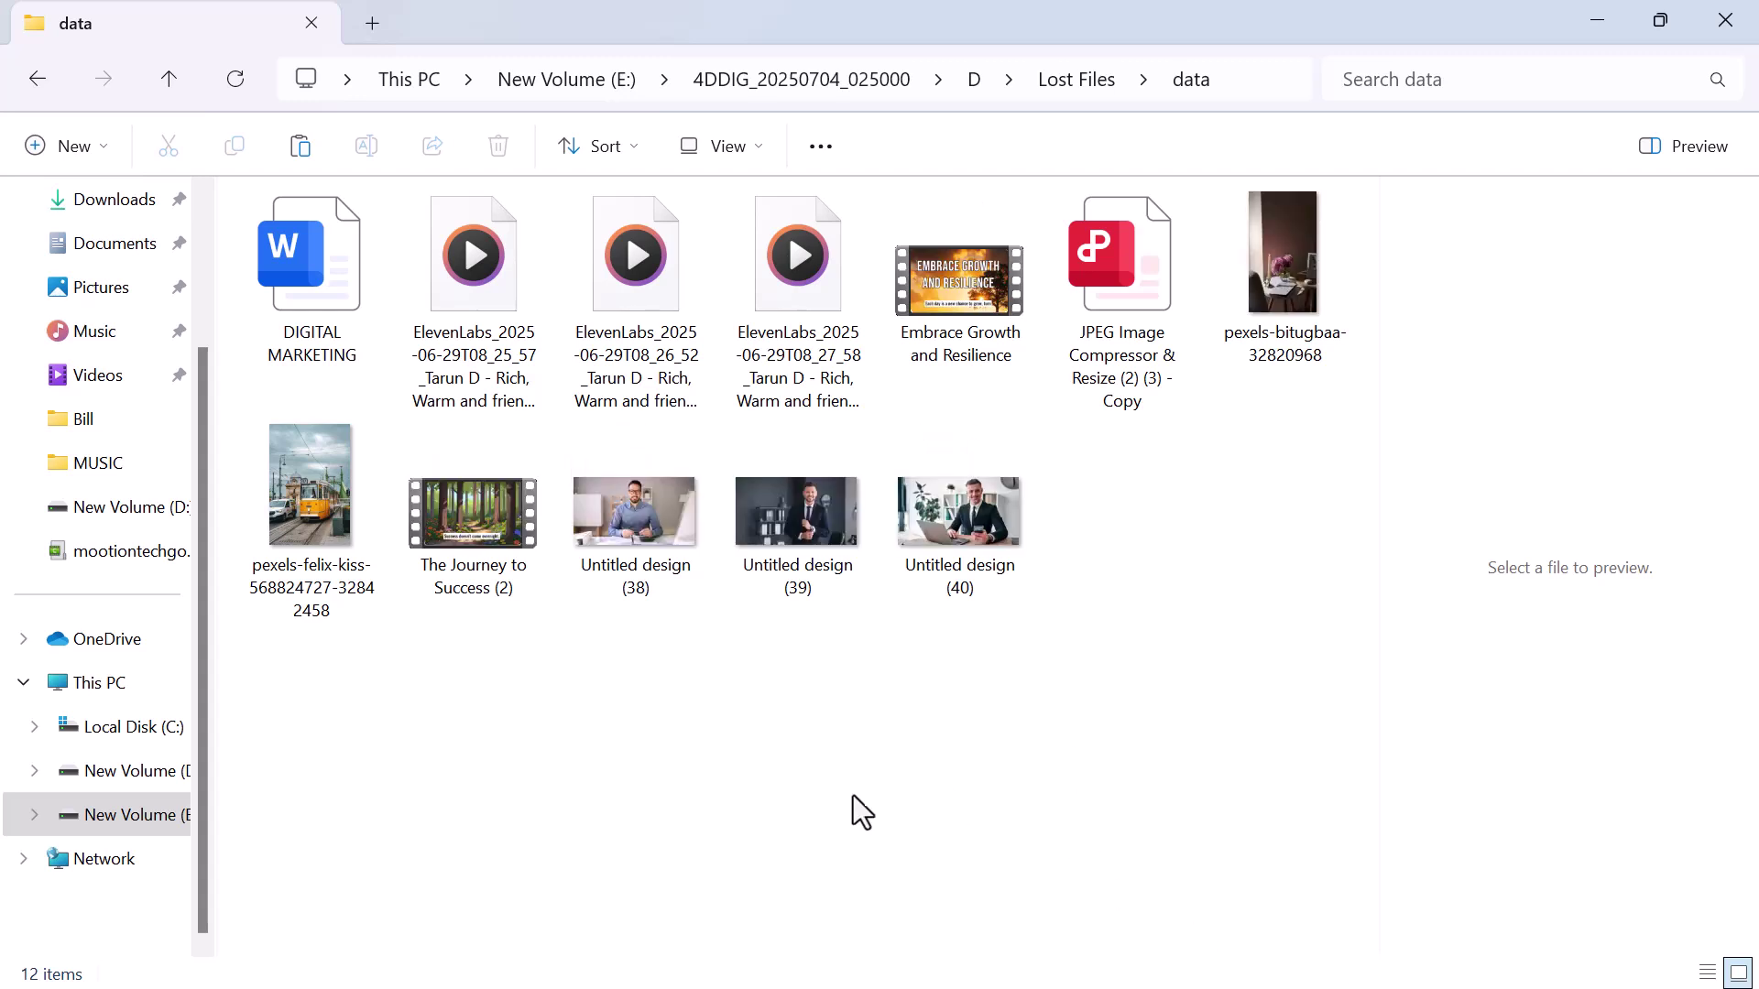
left_click(1266, 306)
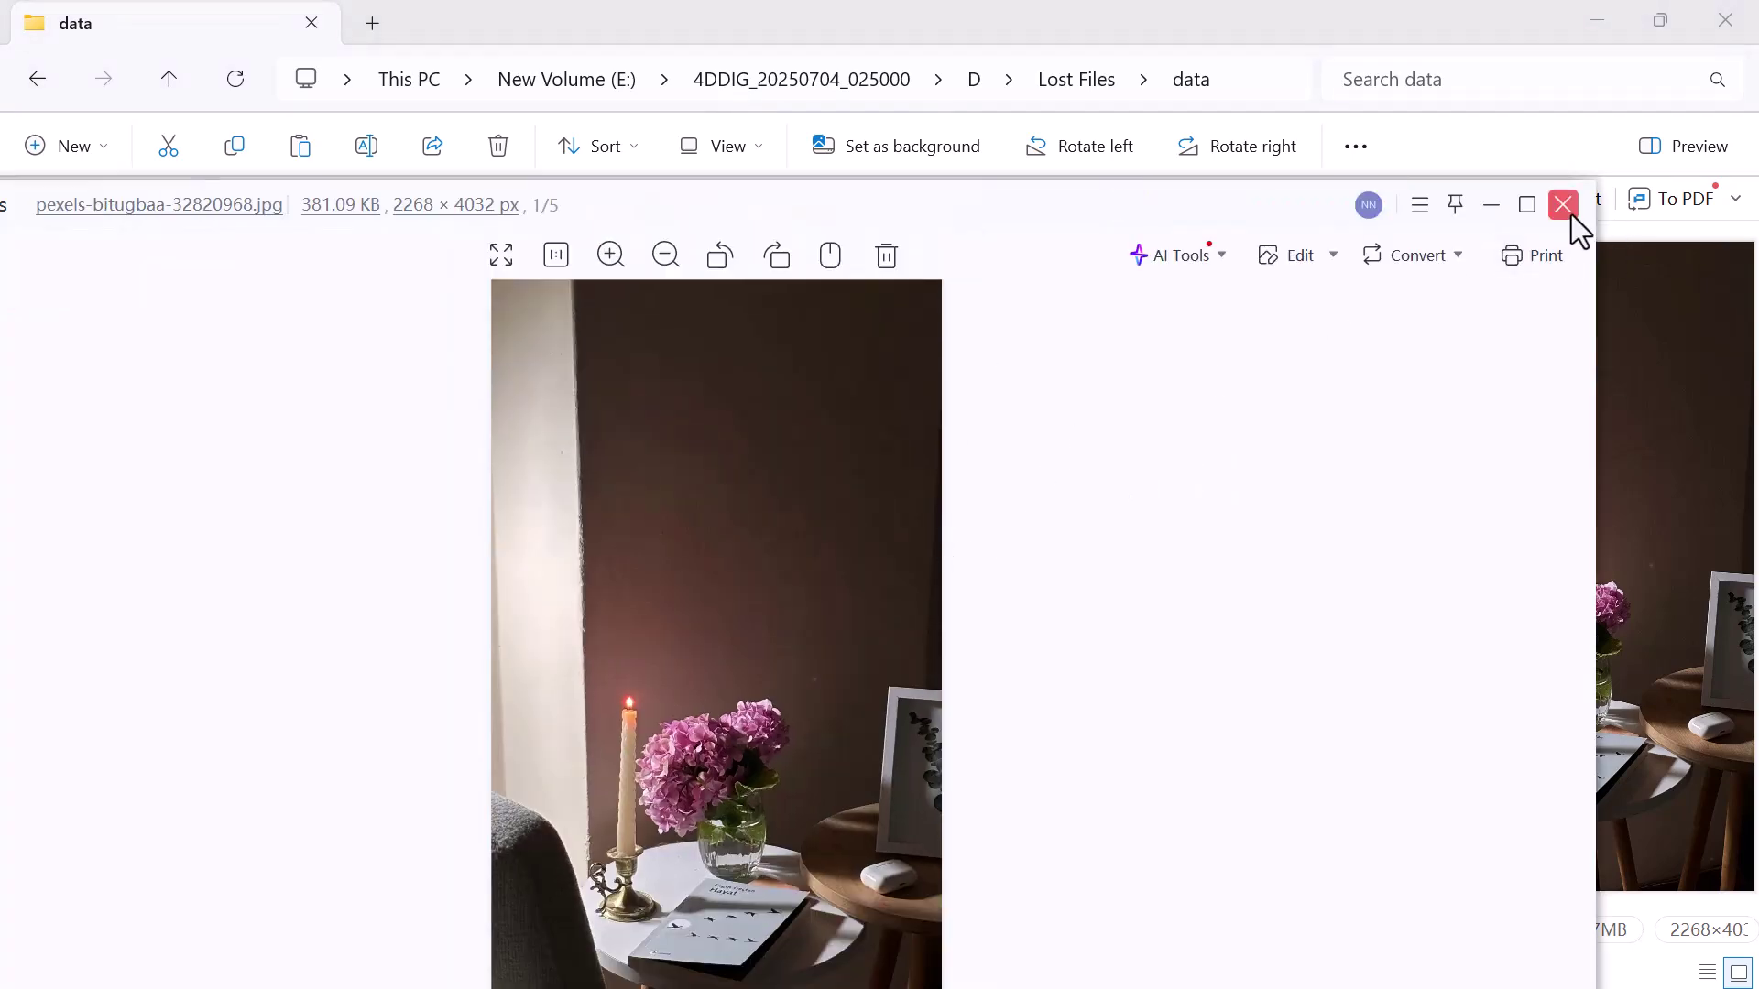
left_click(1563, 204)
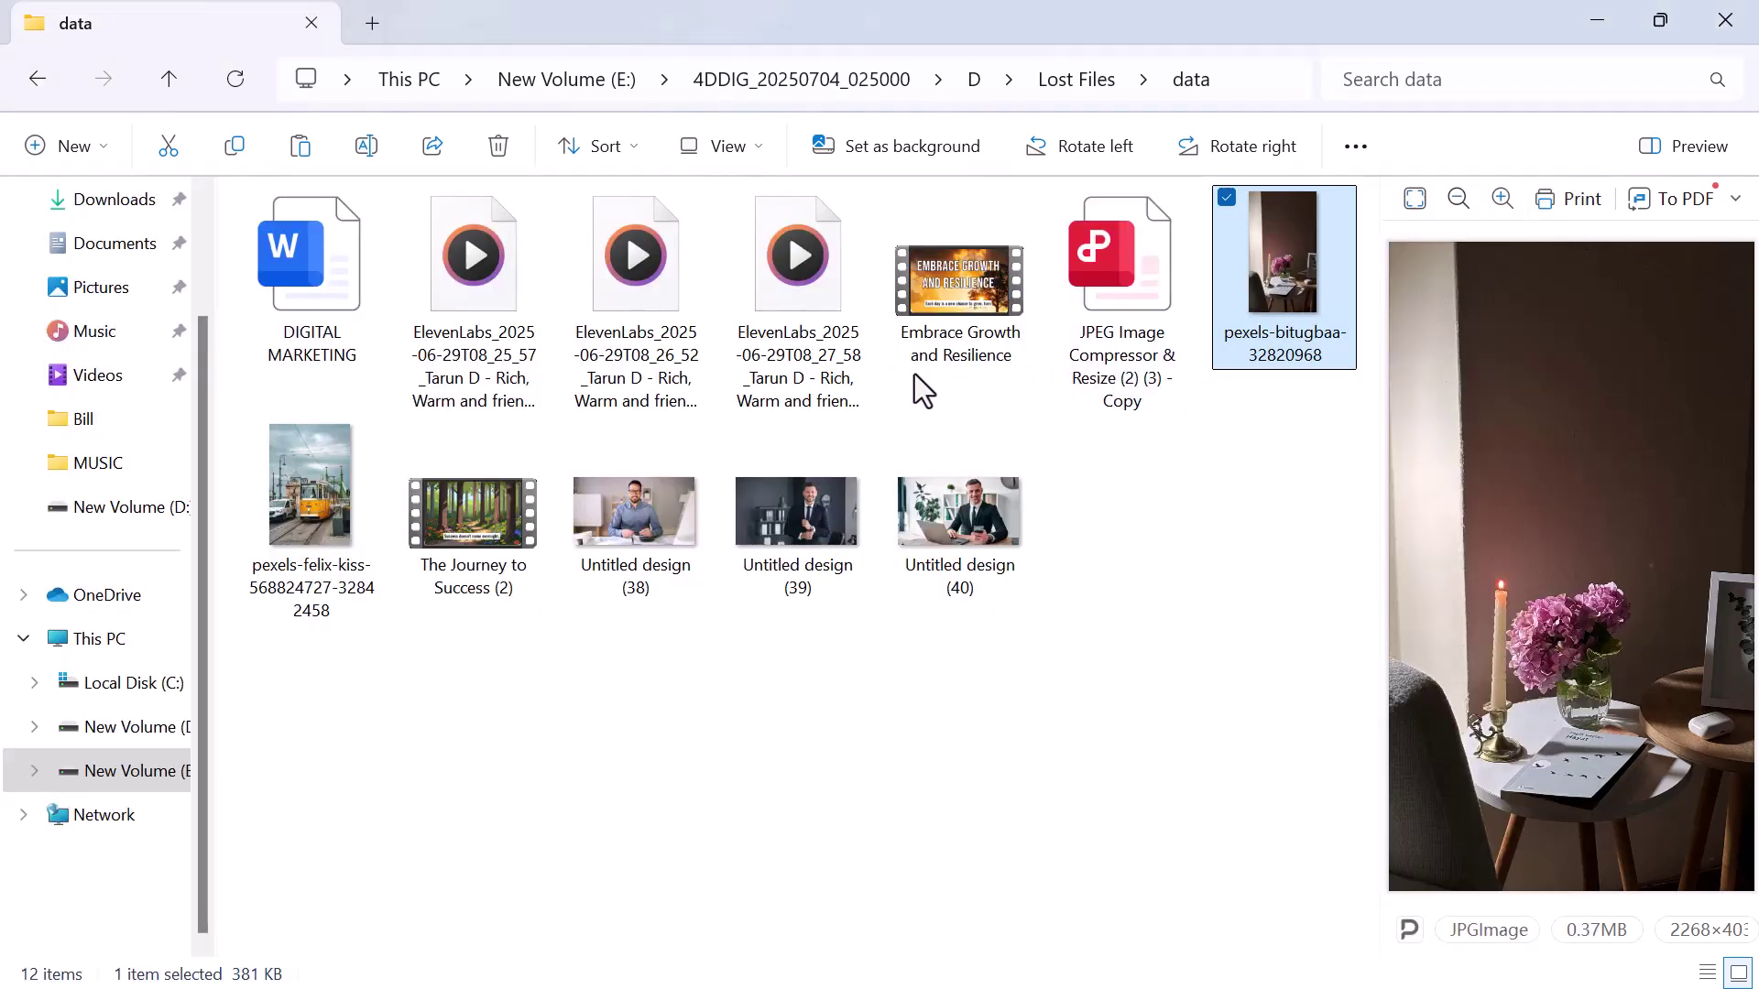